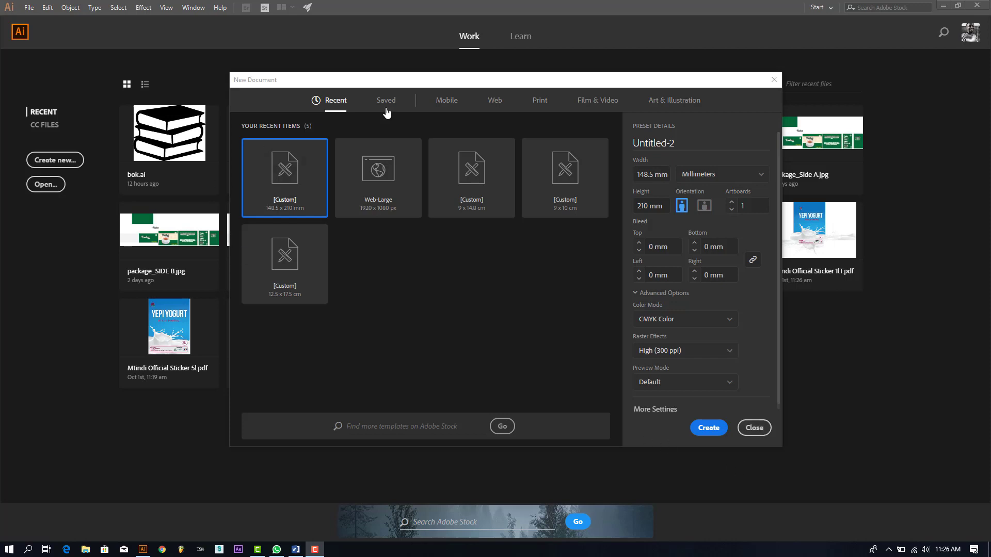
Step: Start from the A4 print preset in millimetres and halve the height to 148.5 mm
{"action": "left_click", "coordinate": [540, 100]}
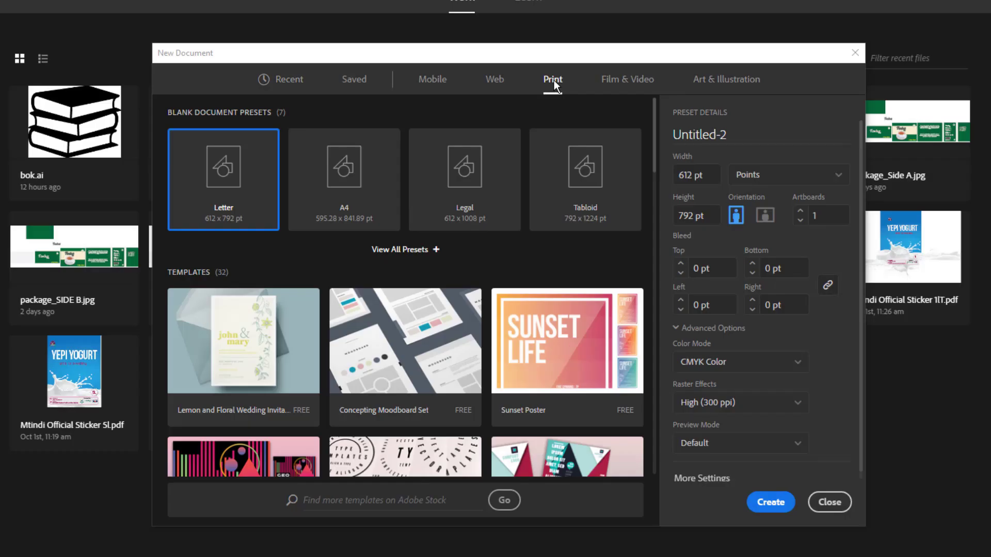
{"action": "left_click", "coordinate": [373, 192]}
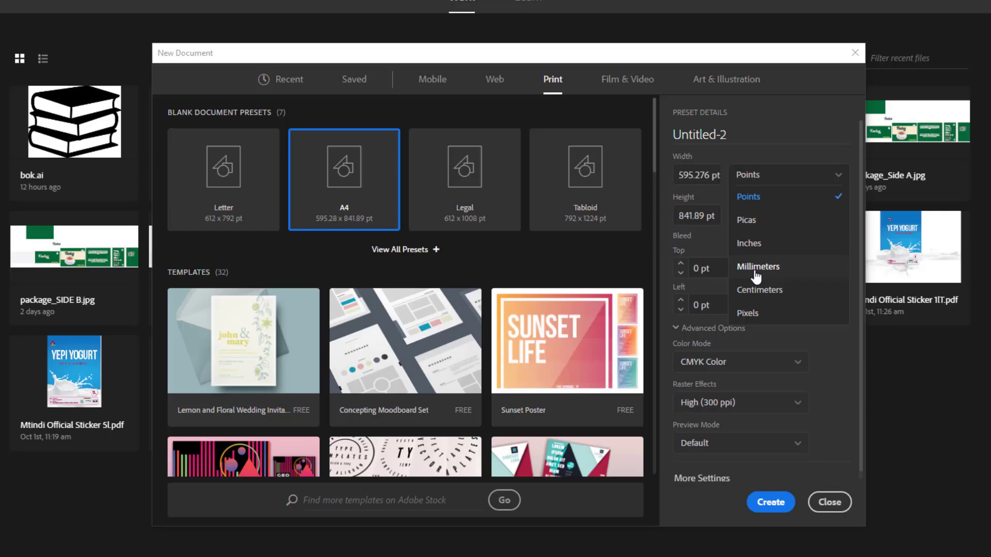
{"action": "left_click", "coordinate": [754, 276]}
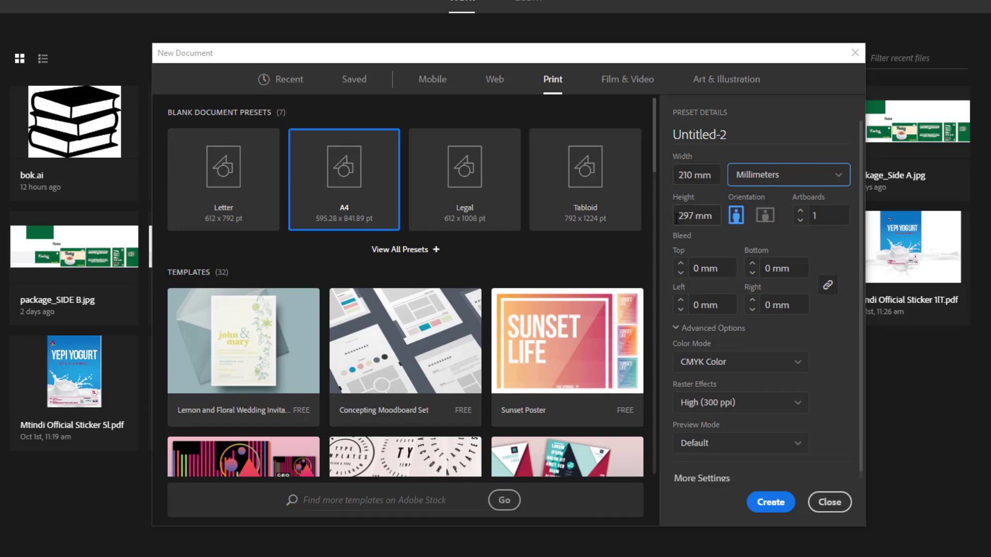
{"action": "left_click", "coordinate": [694, 215]}
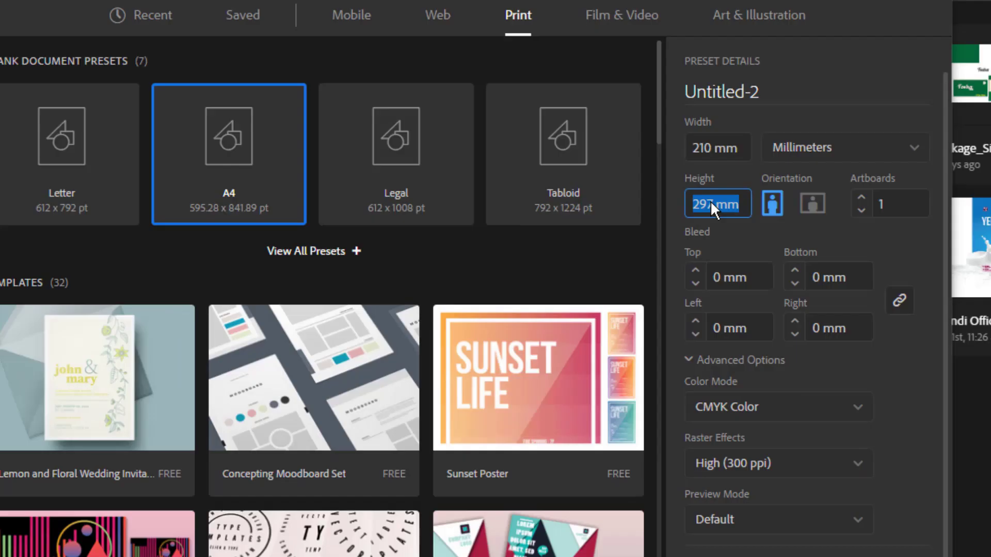
{"action": "left_click", "coordinate": [693, 216]}
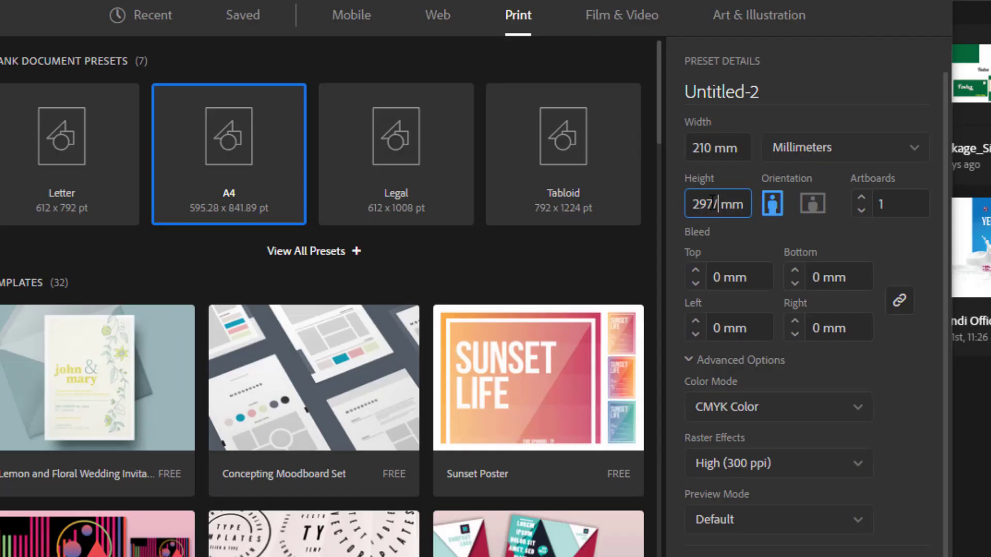
{"action": "type", "text": "/2"}
{"action": "left_click", "coordinate": [798, 85]}
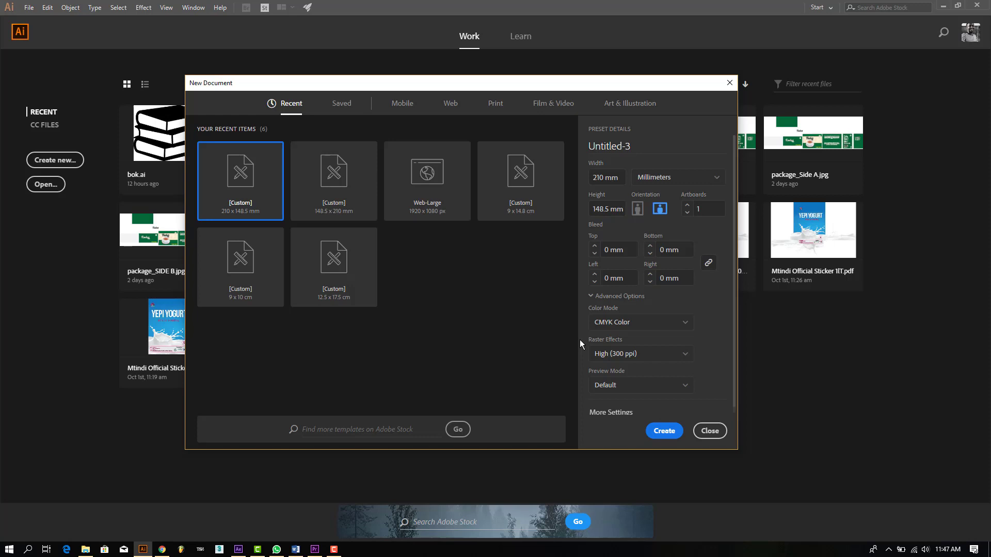
Step: Keep CMYK colour mode, name the document 'tosha flayer', and create it in portrait
{"action": "left_click", "coordinate": [604, 325]}
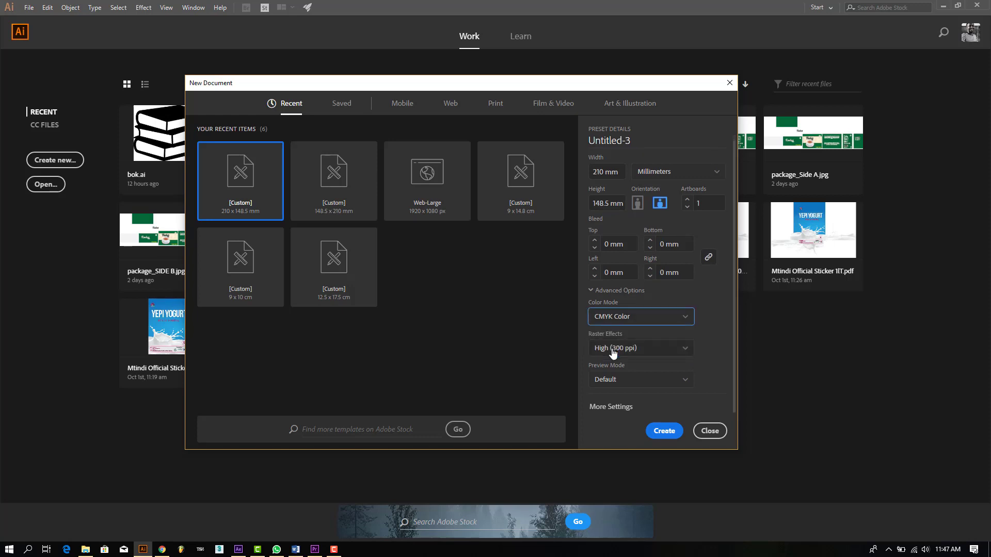
{"action": "left_click", "coordinate": [726, 352]}
{"action": "left_click", "coordinate": [618, 322]}
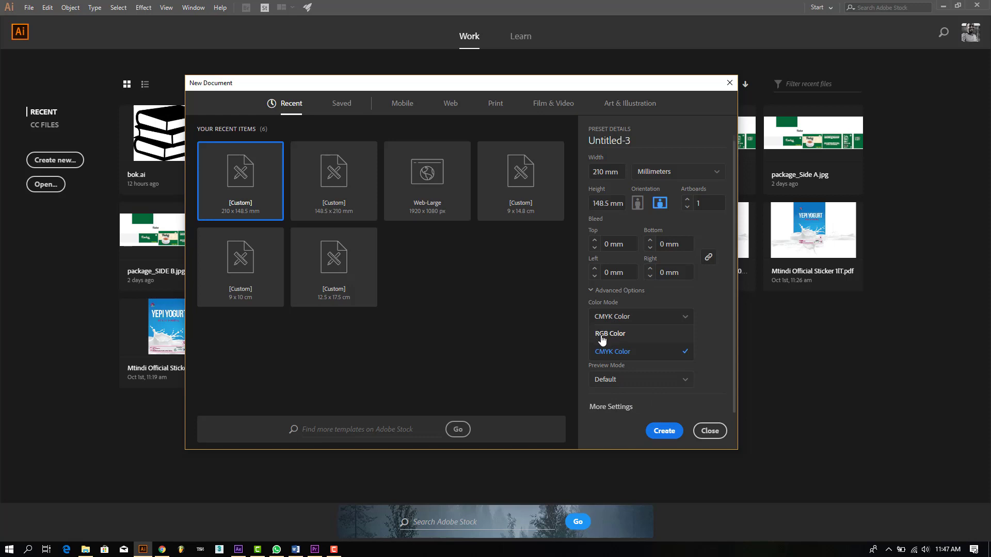
{"action": "left_click", "coordinate": [714, 331]}
{"action": "left_click", "coordinate": [626, 319]}
{"action": "left_click", "coordinate": [613, 356]}
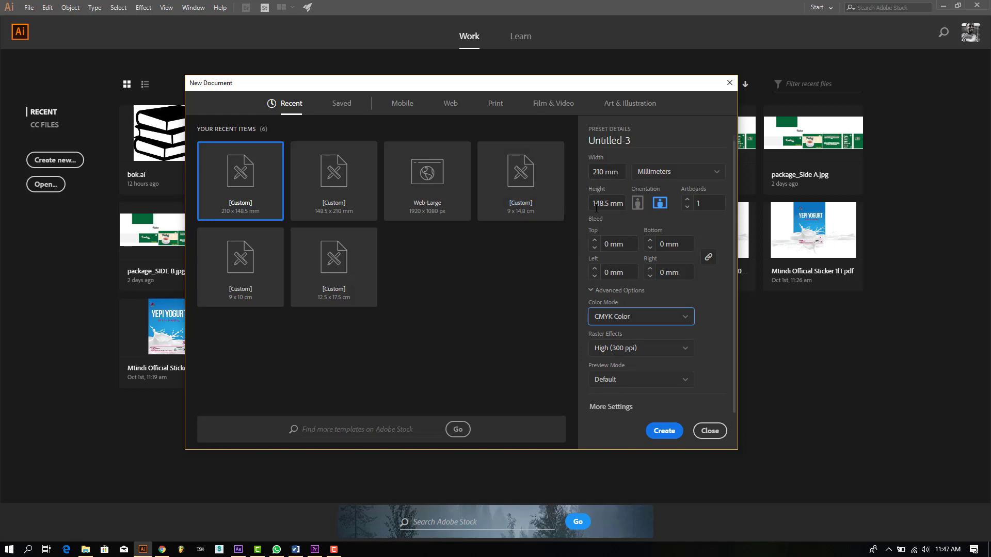
{"action": "left_click", "coordinate": [623, 144]}
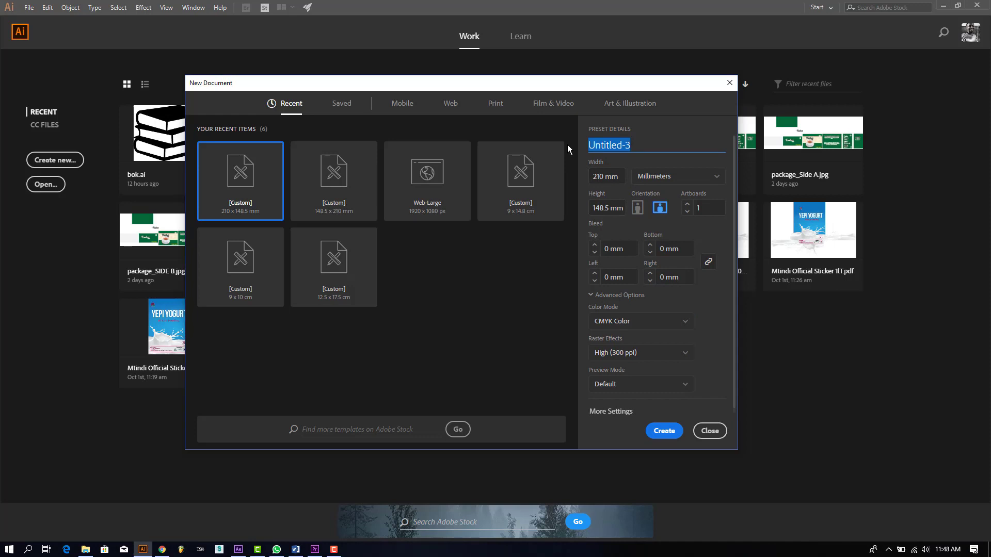
{"action": "type", "text": "tos"}
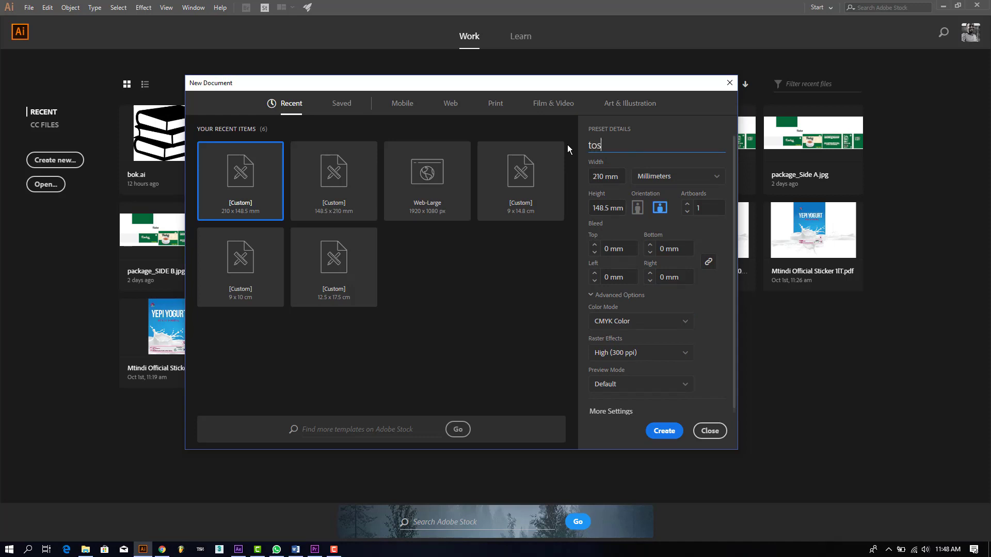
{"action": "type", "text": "ha flayer"}
{"action": "left_click", "coordinate": [638, 206]}
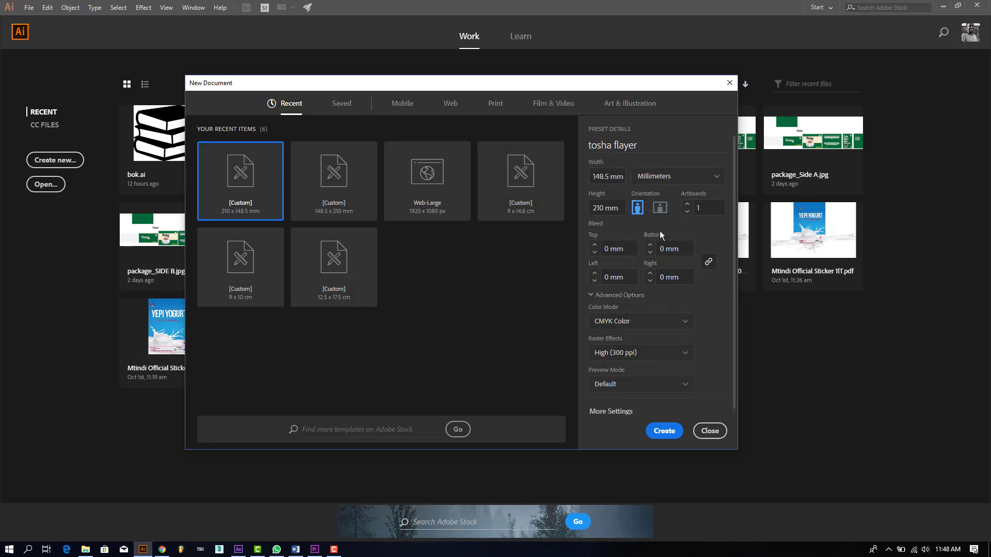
{"action": "left_click", "coordinate": [664, 432]}
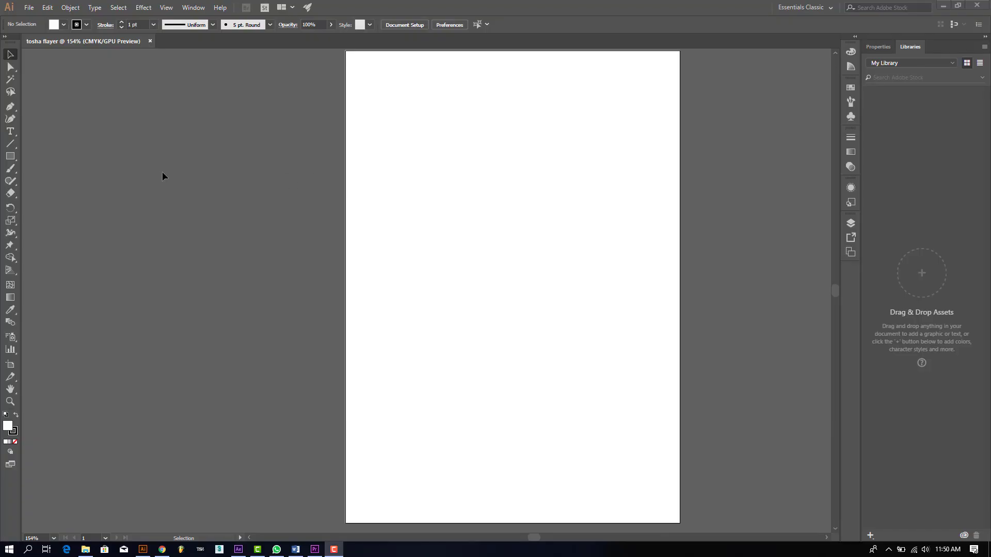
Step: Draw a rectangle over the artboard and stretch its bottom edge to fit the page
{"action": "scroll", "coordinate": [467, 309], "scroll_direction": "up", "scroll_amount": 1}
{"action": "scroll", "coordinate": [467, 310], "scroll_direction": "down", "scroll_amount": 1}
{"action": "scroll", "coordinate": [466, 309], "scroll_direction": "up", "scroll_amount": 1}
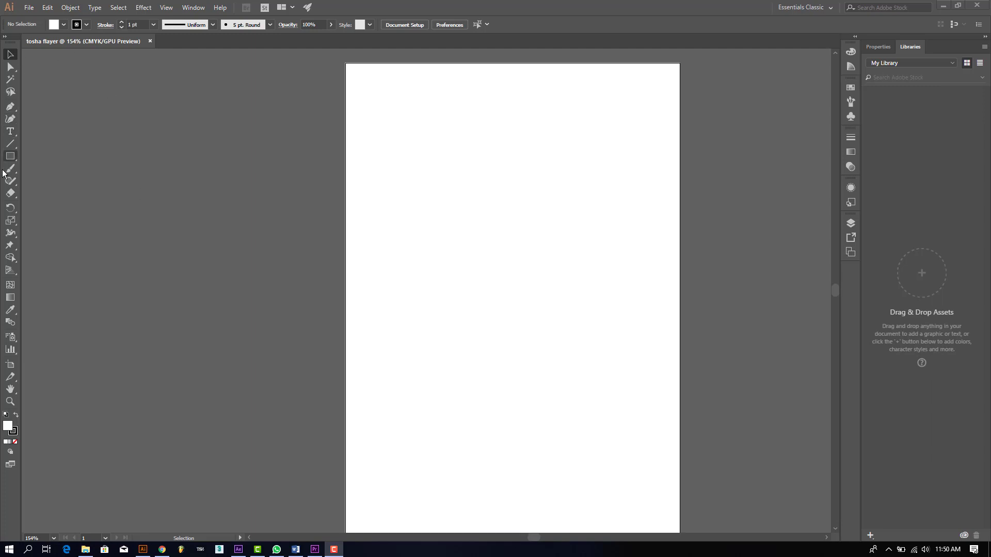
{"action": "left_click", "coordinate": [10, 155]}
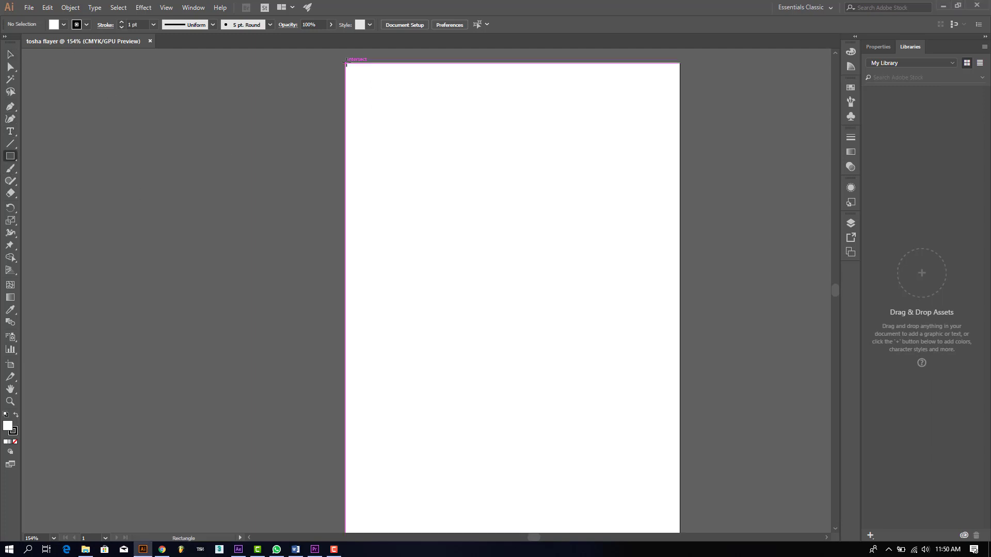
{"action": "left_click_drag", "start_coordinate": [345, 63], "coordinate": [679, 410]}
{"action": "scroll", "coordinate": [511, 253], "scroll_direction": "up", "scroll_amount": 3}
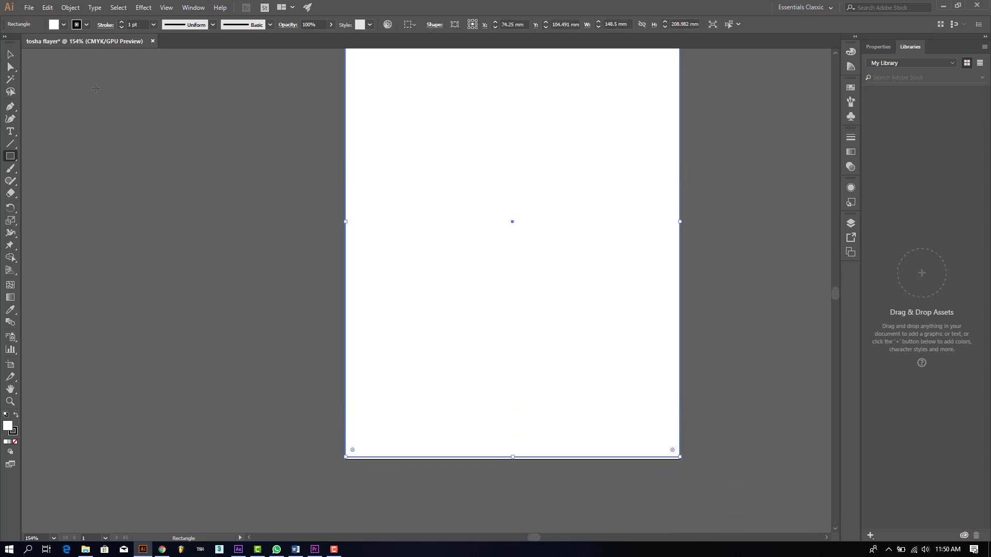
{"action": "left_click", "coordinate": [10, 54]}
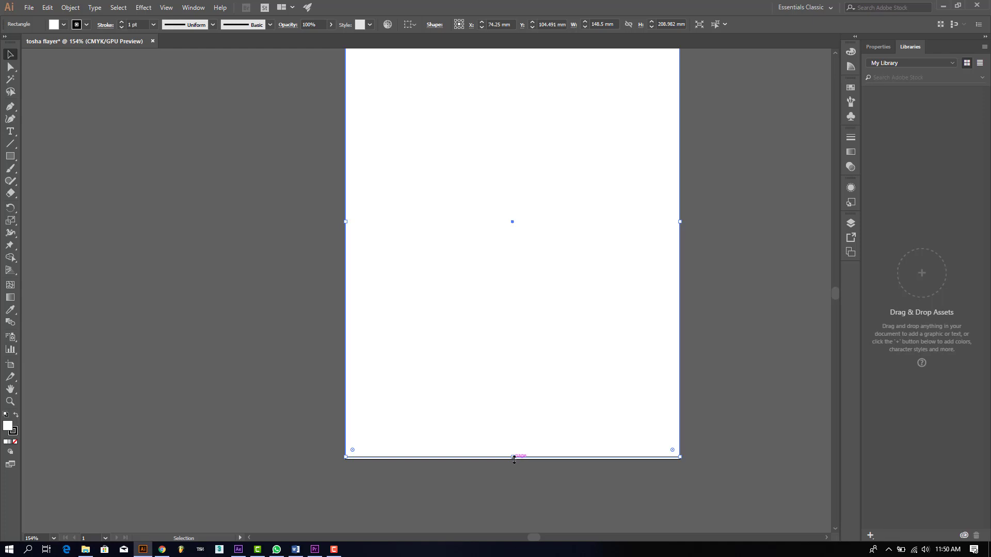
{"action": "left_click_drag", "start_coordinate": [512, 457], "coordinate": [567, 483]}
{"action": "left_click", "coordinate": [593, 478]}
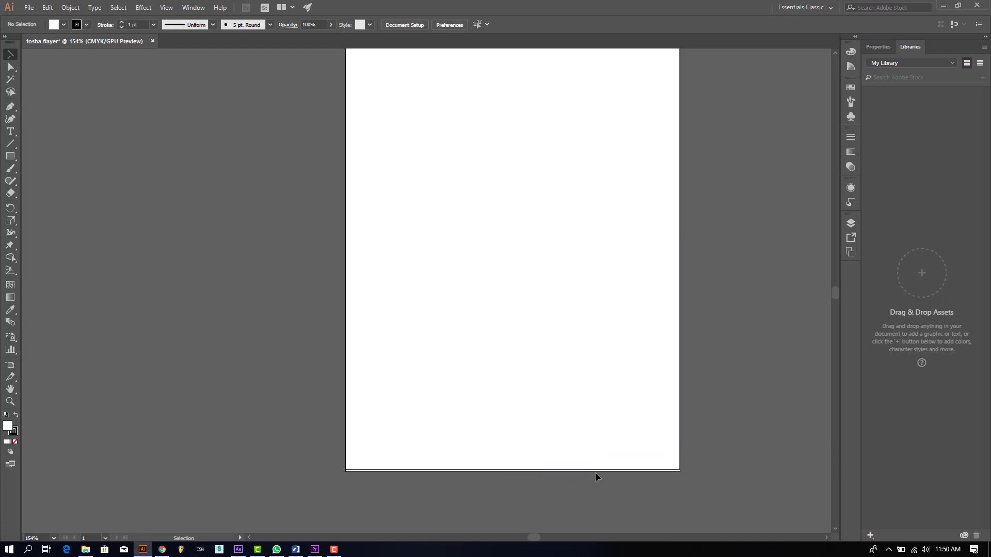
{"action": "left_click", "coordinate": [576, 471]}
{"action": "left_click_drag", "start_coordinate": [512, 470], "coordinate": [515, 485]}
{"action": "left_click", "coordinate": [515, 486]}
Step: Set the page-sized rectangle's fill to None, leaving only its outline
{"action": "scroll", "coordinate": [614, 411], "scroll_direction": "up", "scroll_amount": 1}
{"action": "left_click", "coordinate": [585, 290]}
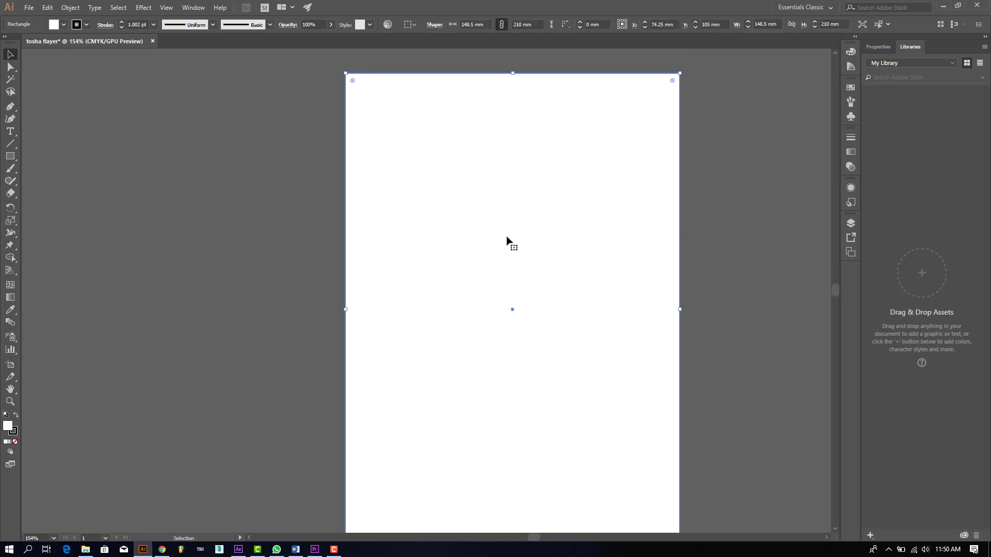
{"action": "left_click", "coordinate": [64, 24]}
{"action": "left_click", "coordinate": [6, 46]}
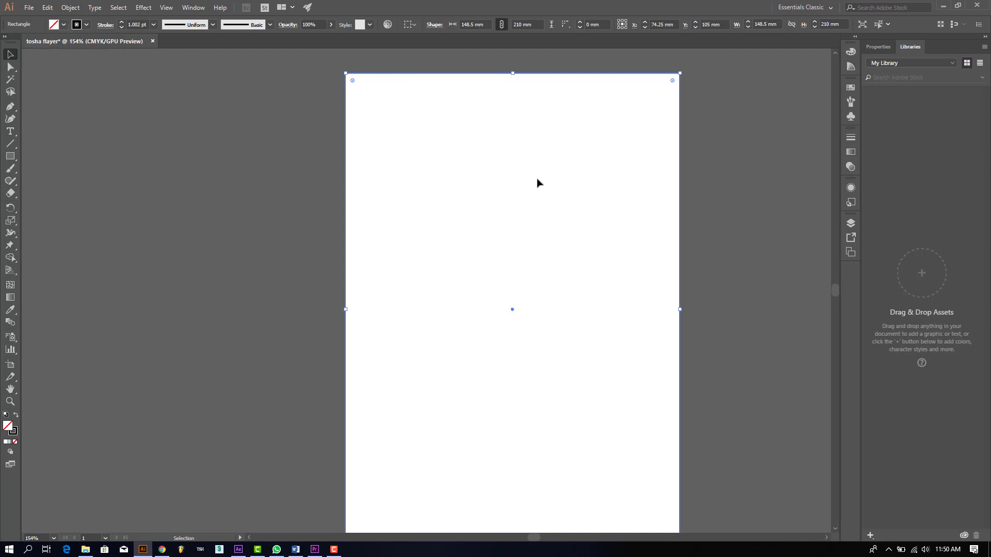
{"action": "left_click", "coordinate": [433, 165]}
{"action": "left_click_drag", "start_coordinate": [278, 72], "coordinate": [753, 459]}
{"action": "scroll", "coordinate": [712, 438], "scroll_direction": "down", "scroll_amount": 1}
{"action": "scroll", "coordinate": [704, 435], "scroll_direction": "down", "scroll_amount": 1}
{"action": "scroll", "coordinate": [704, 435], "scroll_direction": "up", "scroll_amount": 1}
{"action": "scroll", "coordinate": [705, 436], "scroll_direction": "up", "scroll_amount": 1}
Step: Open the rectangle's Scale transform settings with live preview enabled
{"action": "right_click", "coordinate": [349, 284]}
{"action": "mouse_move", "coordinate": [429, 430]}
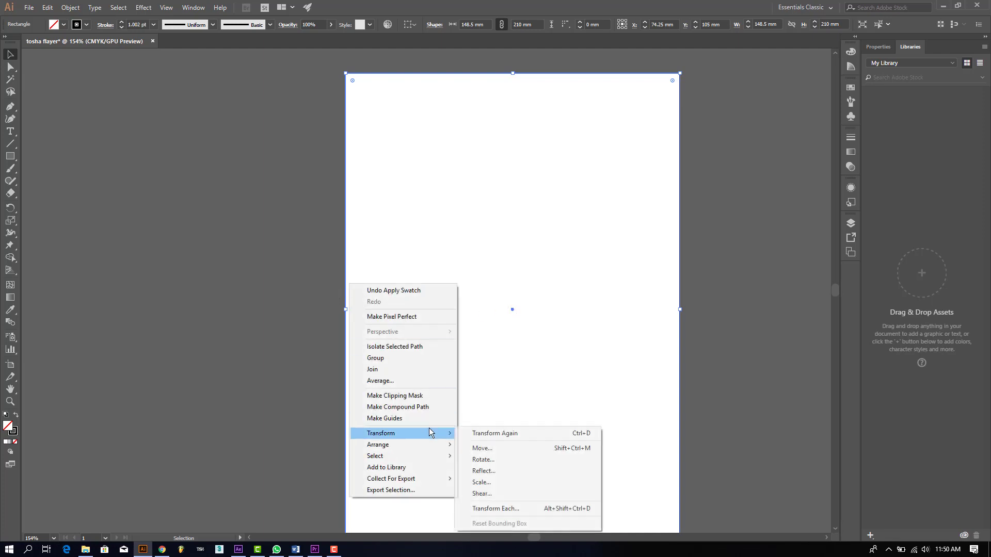
{"action": "left_click", "coordinate": [489, 483]}
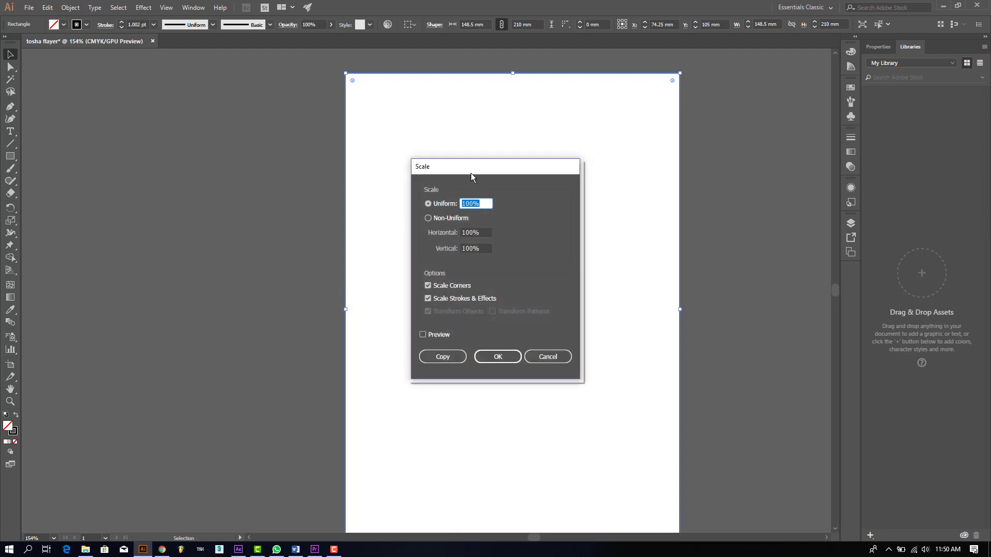
{"action": "left_click_drag", "start_coordinate": [470, 173], "coordinate": [225, 124]}
{"action": "left_click", "coordinate": [176, 282]}
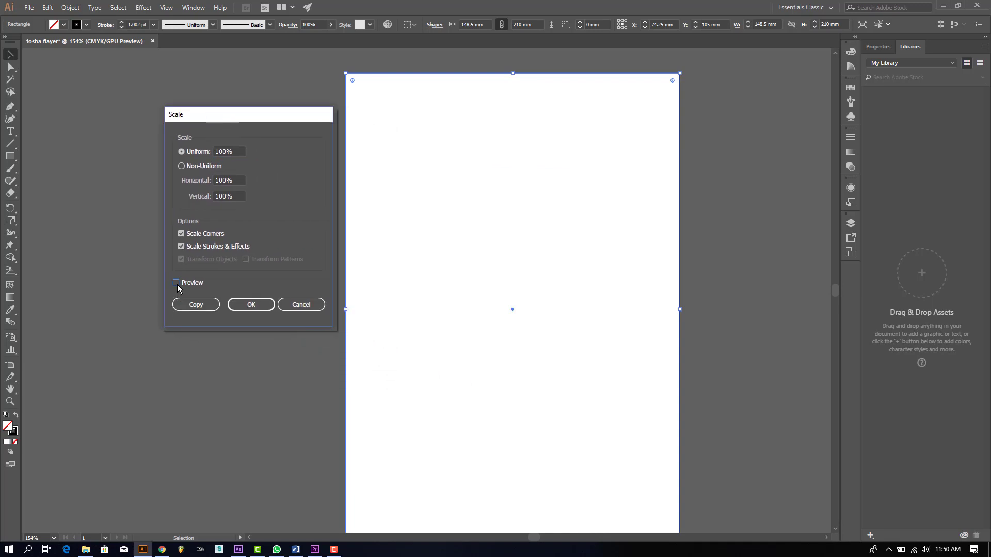
Step: Scale the rectangle uniformly to 90% and apply it
{"action": "left_click", "coordinate": [230, 151]}
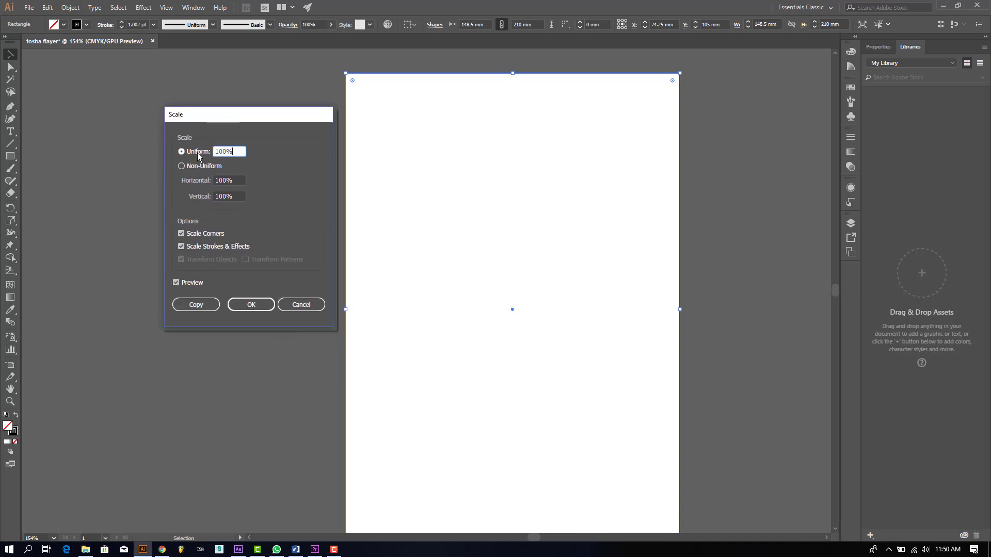
{"action": "double_click", "coordinate": [230, 151]}
{"action": "type", "text": "92"}
{"action": "key", "text": "Tab"}
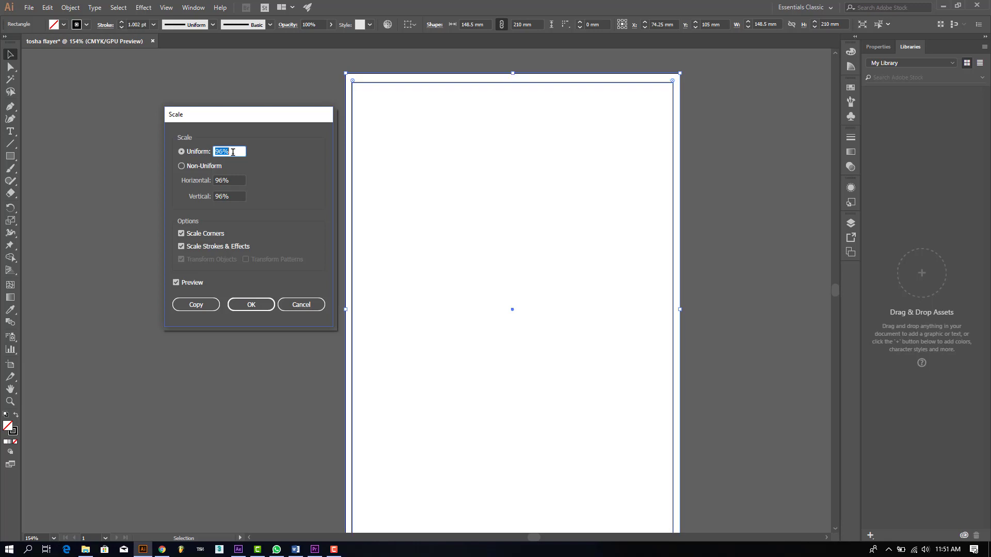
{"action": "key", "text": "Down"}
{"action": "key", "text": "Down"}
{"action": "key", "text": "Down"}
{"action": "key", "text": "Down"}
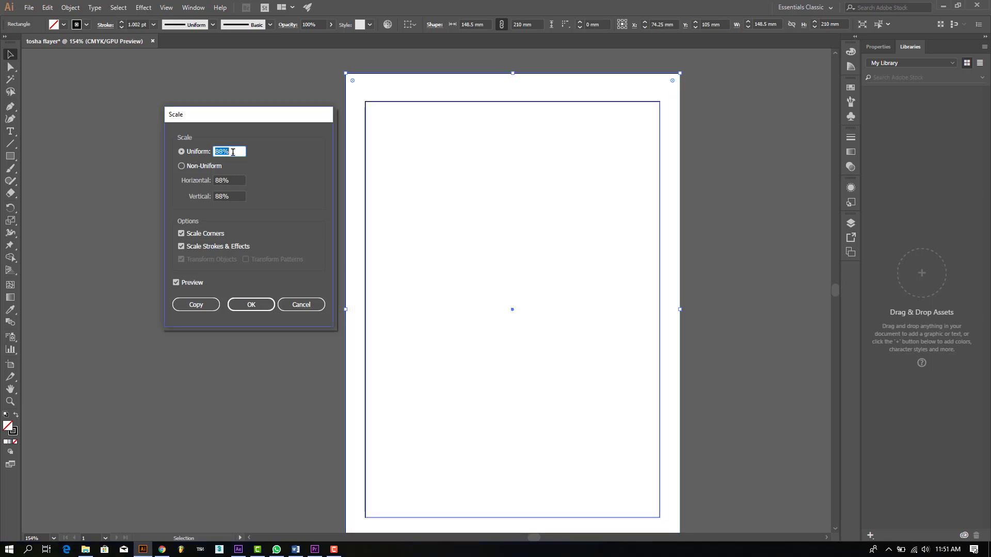
{"action": "key", "text": "Up"}
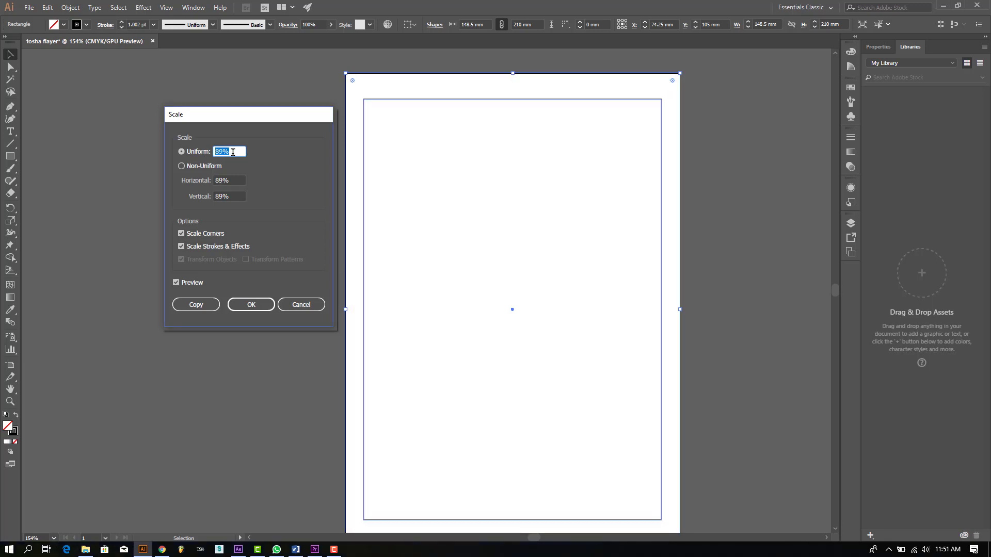
{"action": "key", "text": "Up"}
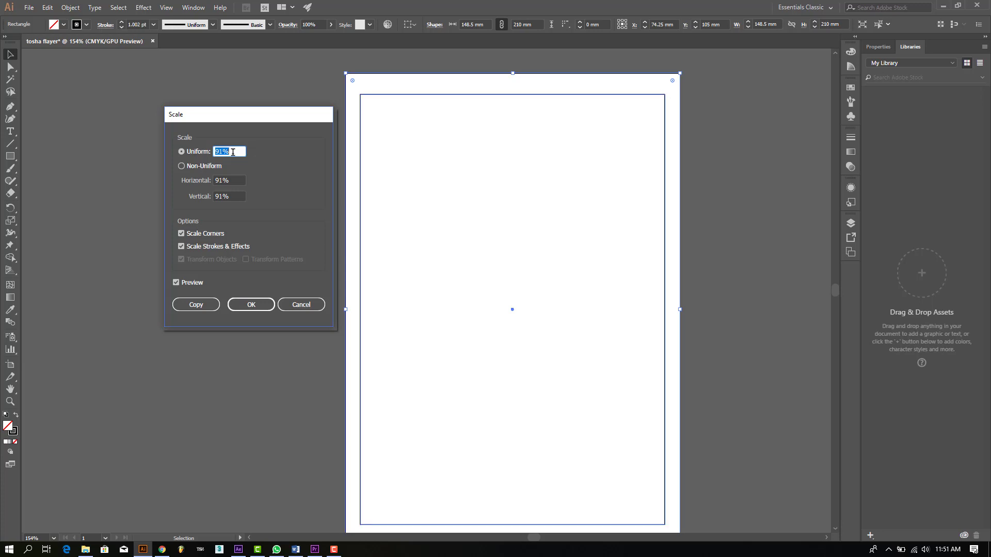
{"action": "left_click", "coordinate": [266, 305]}
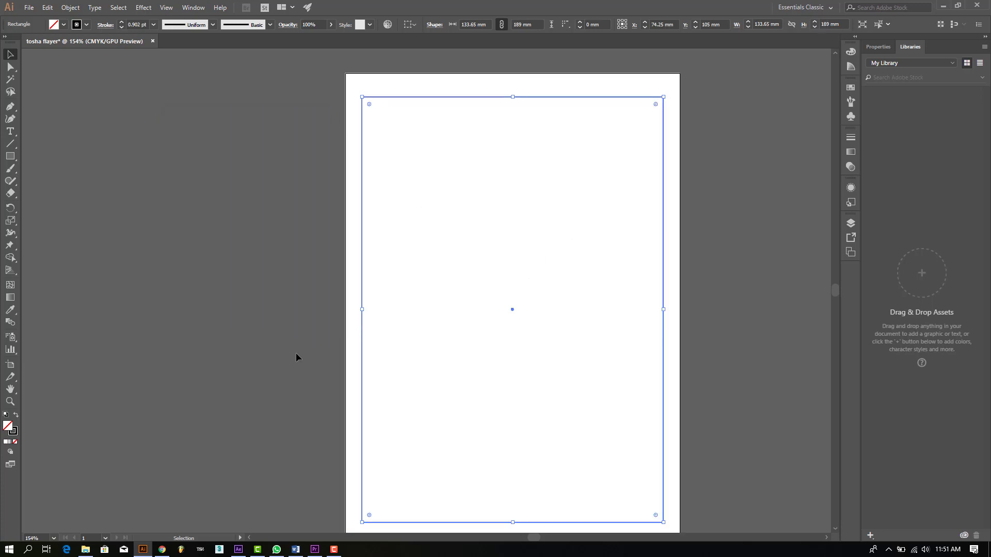
{"action": "left_click", "coordinate": [311, 381]}
{"action": "scroll", "coordinate": [311, 379], "scroll_direction": "down", "scroll_amount": 2}
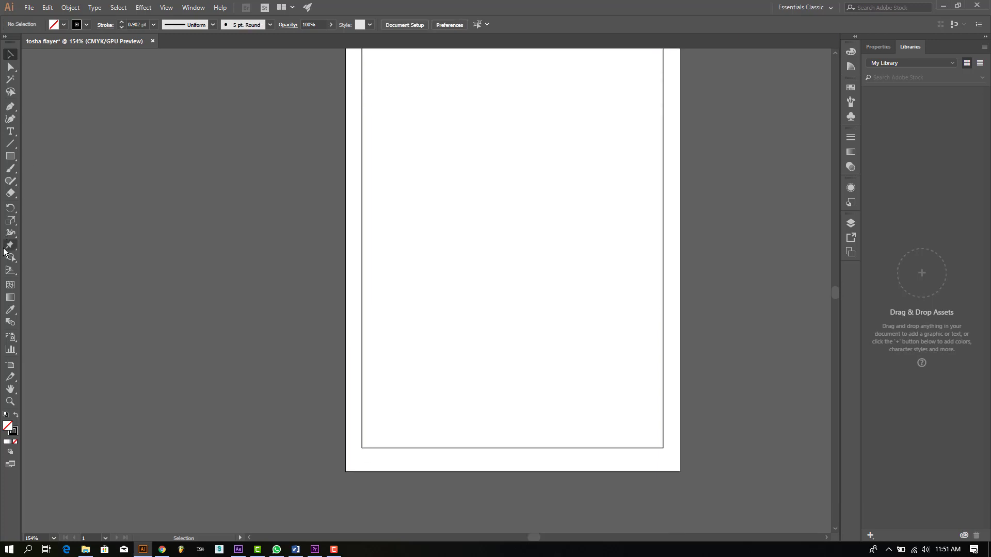
Step: Show rulers and drag guides onto the margin's left, bottom and right edges
{"action": "key", "text": "ctrl+r"}
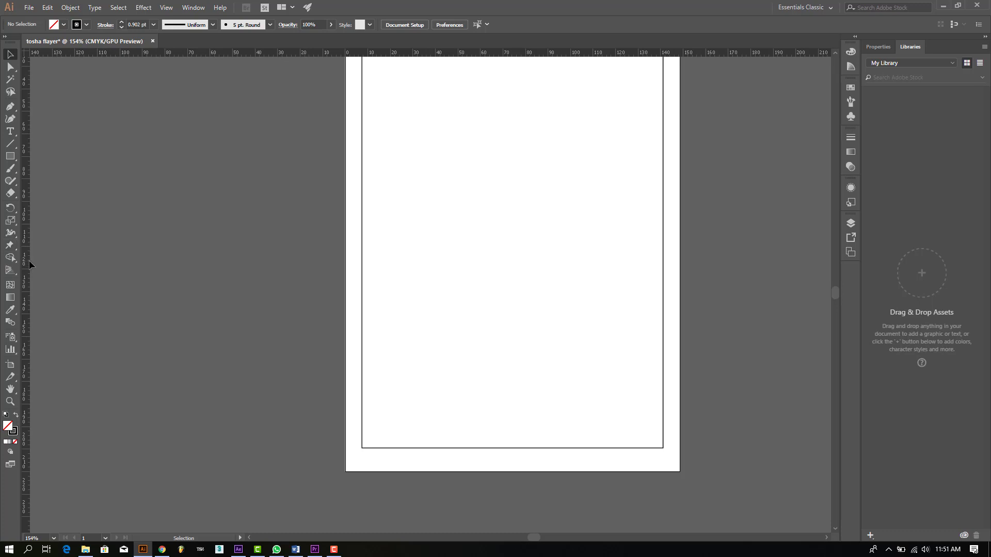
{"action": "left_click_drag", "start_coordinate": [27, 261], "coordinate": [363, 336]}
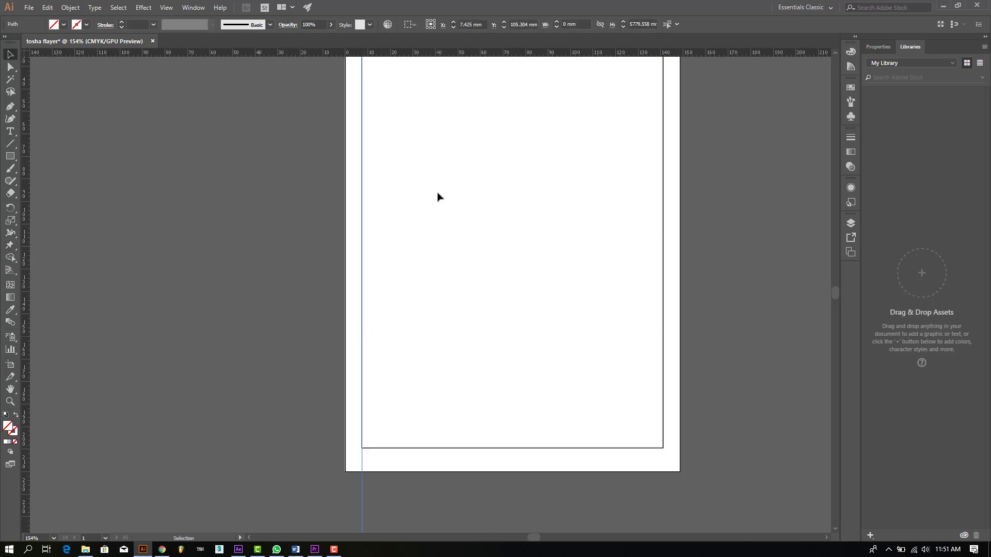
{"action": "scroll", "coordinate": [439, 194], "scroll_direction": "up", "scroll_amount": 1}
{"action": "left_click_drag", "start_coordinate": [425, 55], "coordinate": [454, 485]}
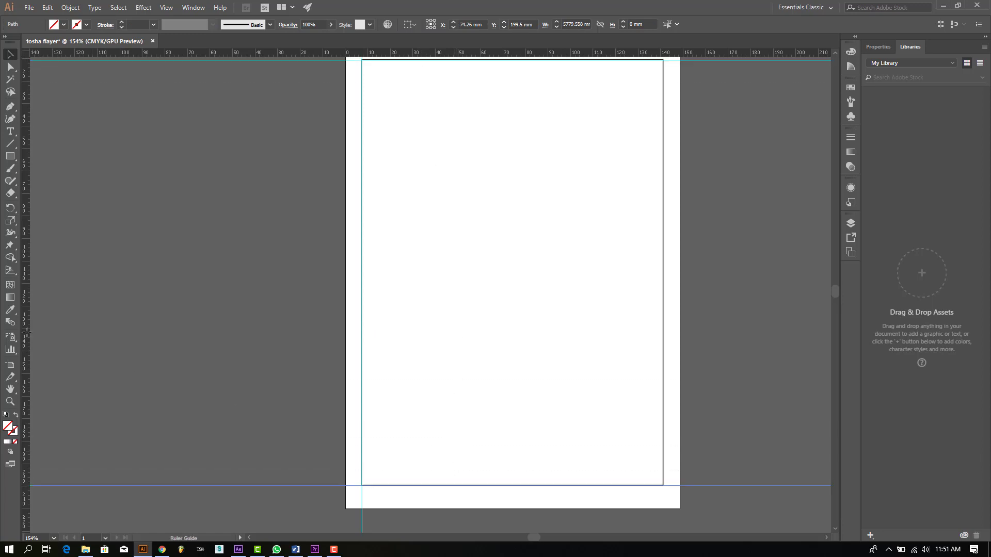
{"action": "left_click_drag", "start_coordinate": [25, 334], "coordinate": [664, 381]}
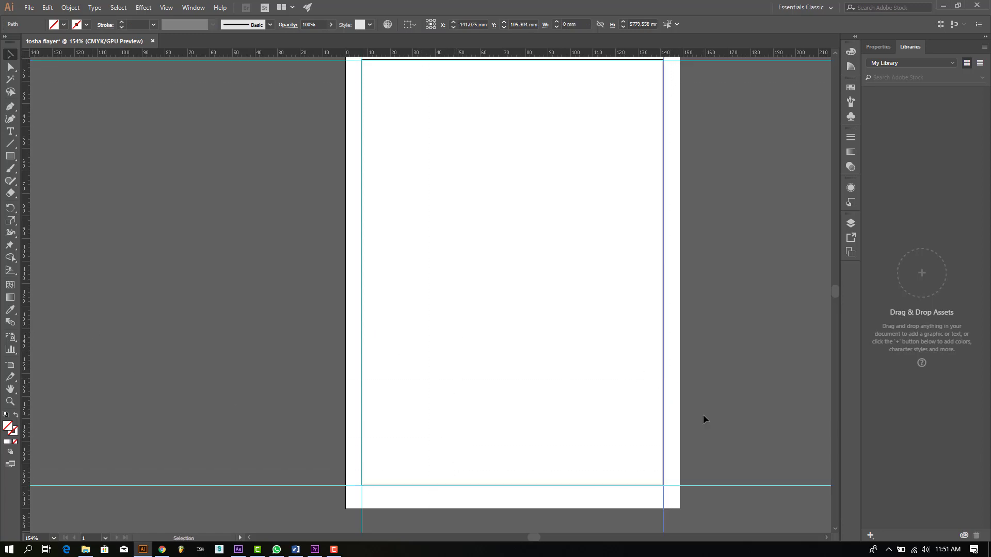
Step: Delete the right-edge guide, then undo to restore it
{"action": "left_click", "coordinate": [676, 416]}
{"action": "left_click", "coordinate": [663, 414]}
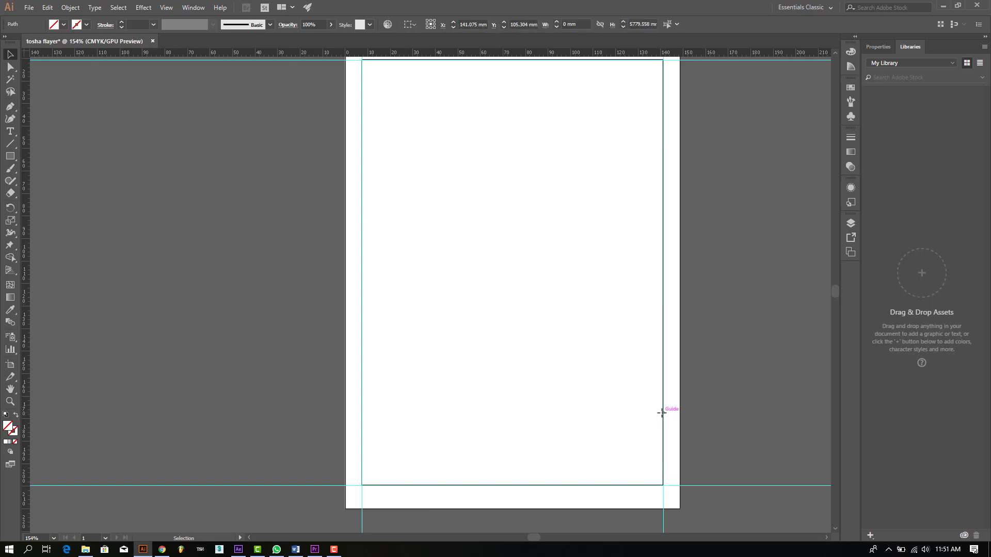
{"action": "key", "text": "Delete"}
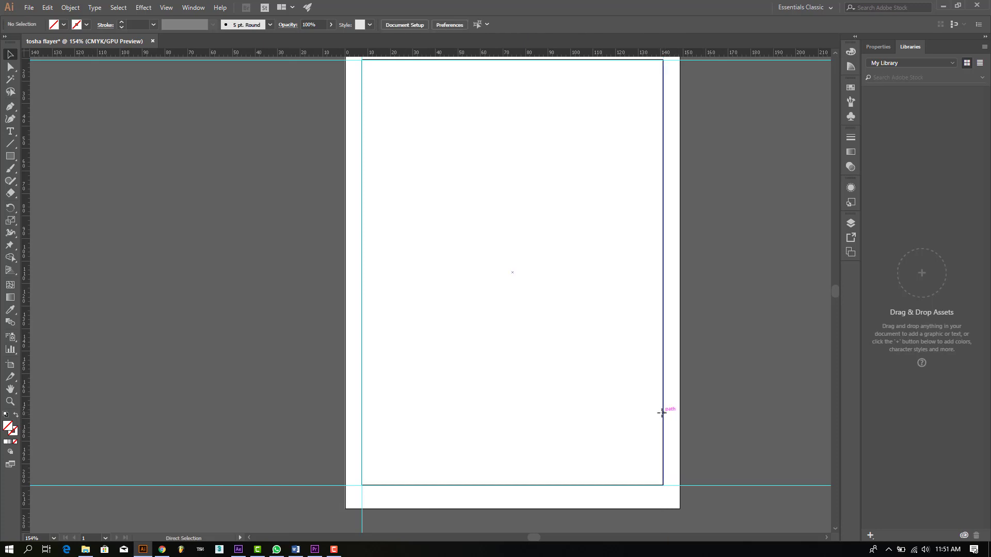
{"action": "key", "text": "ctrl+z"}
{"action": "left_click", "coordinate": [651, 503]}
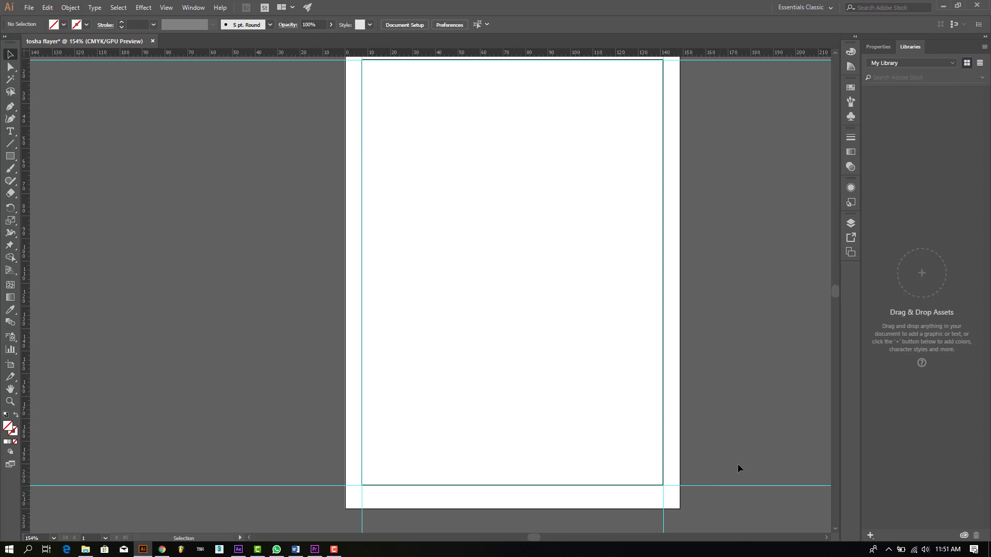
{"action": "left_click_drag", "start_coordinate": [668, 527], "coordinate": [668, 527]}
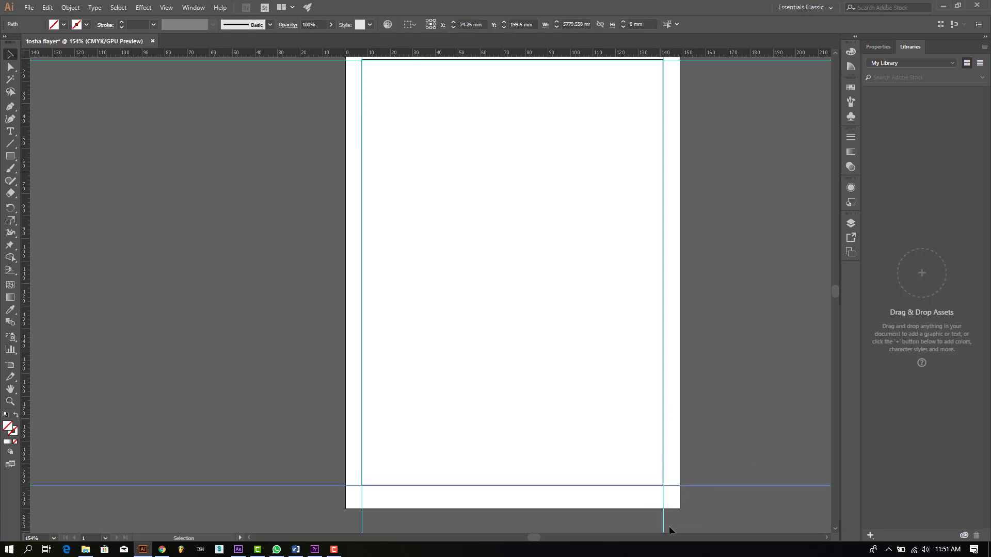
{"action": "left_click", "coordinate": [669, 526]}
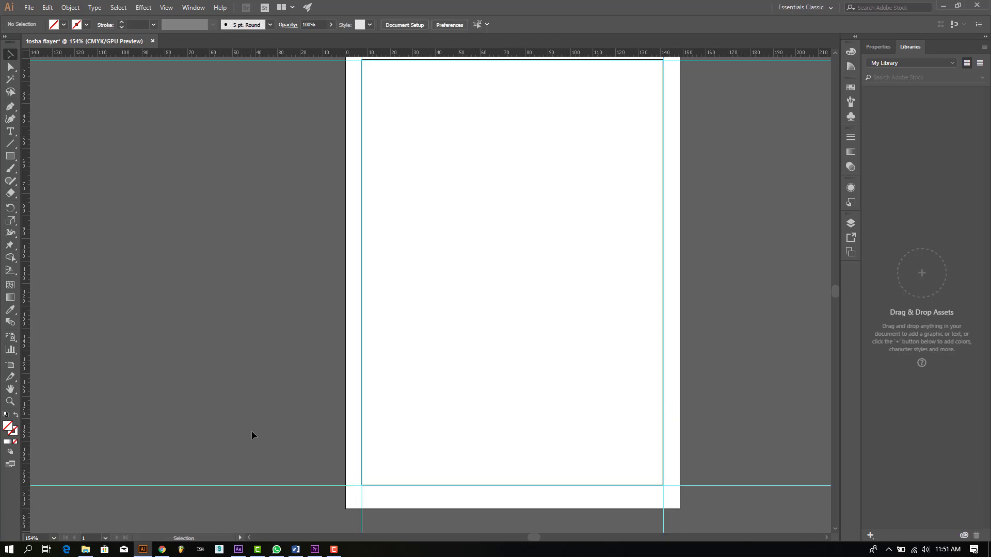
Step: Check the top-edge guide and the margin rectangle, scrolling to review the page
{"action": "scroll", "coordinate": [253, 510], "scroll_direction": "up", "scroll_amount": 3}
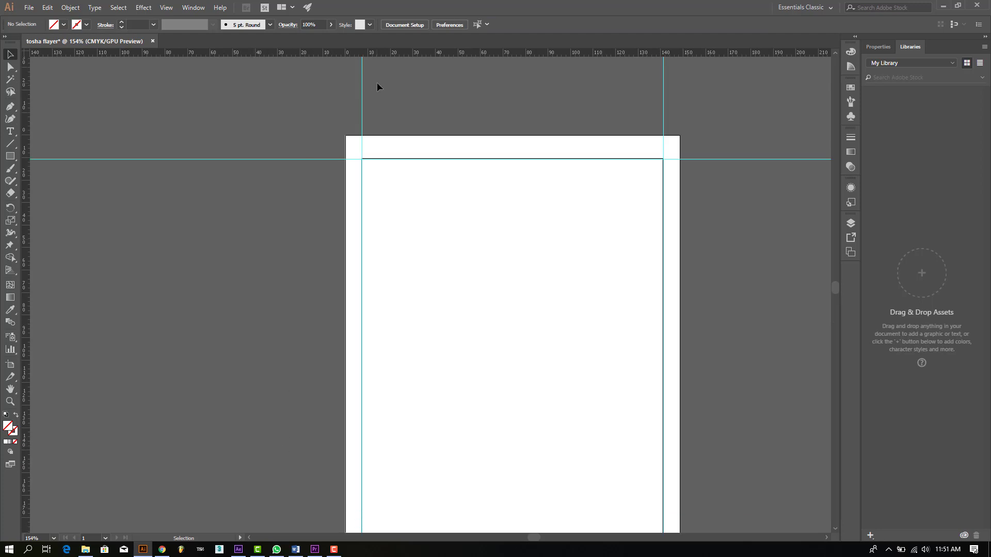
{"action": "left_click_drag", "start_coordinate": [227, 141], "coordinate": [233, 238]}
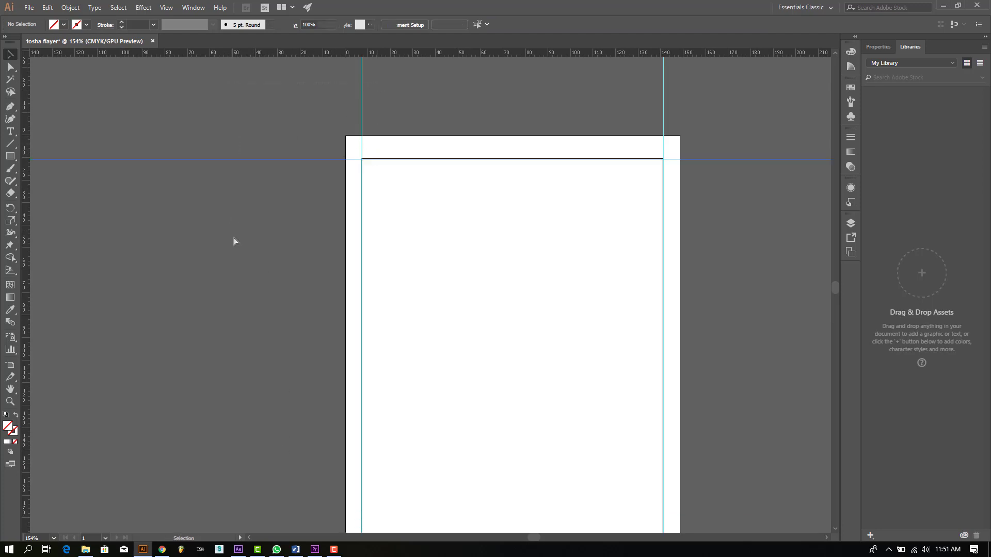
{"action": "left_click", "coordinate": [732, 112]}
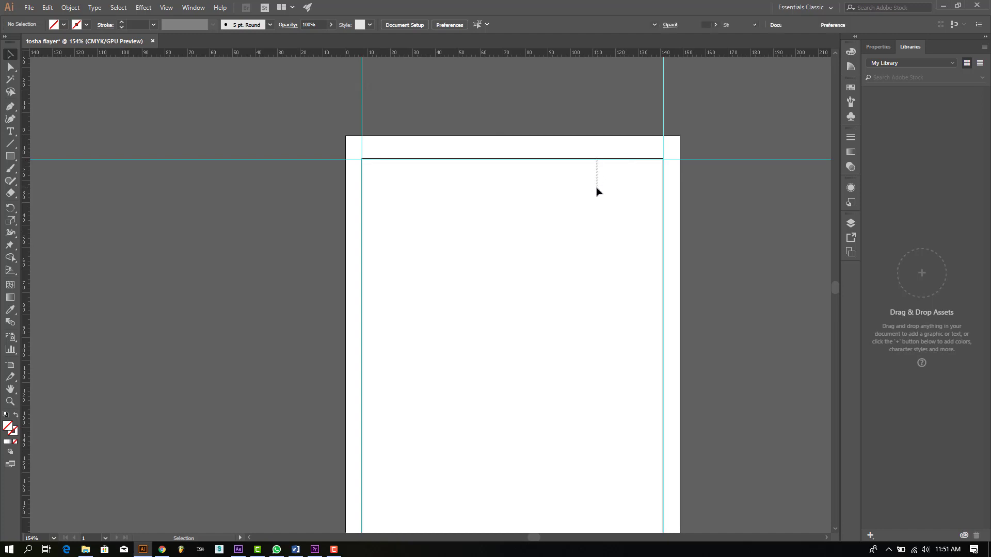
{"action": "left_click", "coordinate": [571, 160]}
{"action": "left_click", "coordinate": [572, 163]}
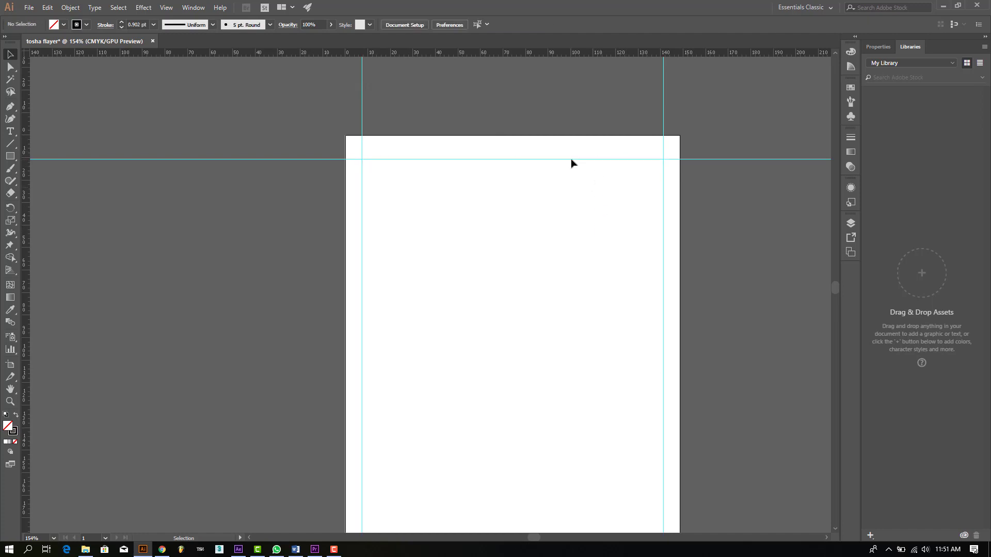
{"action": "scroll", "coordinate": [570, 162], "scroll_direction": "down", "scroll_amount": 2}
{"action": "scroll", "coordinate": [567, 199], "scroll_direction": "down", "scroll_amount": 2}
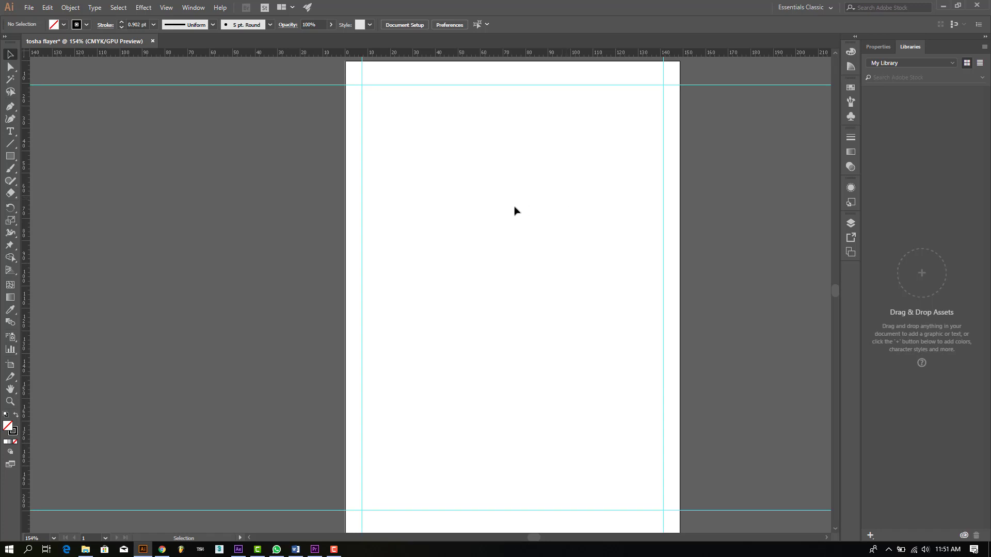
{"action": "scroll", "coordinate": [515, 210], "scroll_direction": "up", "scroll_amount": 2}
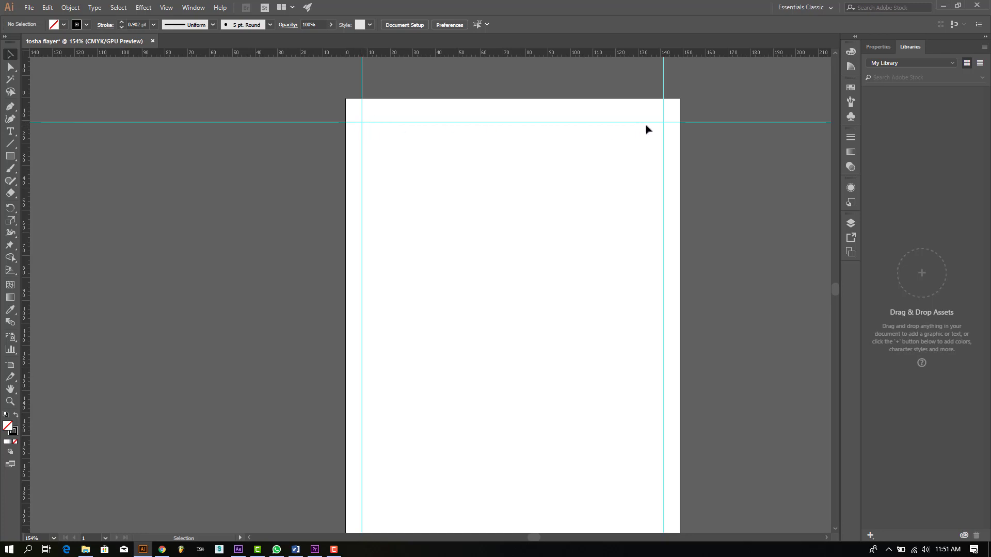
{"action": "scroll", "coordinate": [464, 269], "scroll_direction": "down", "scroll_amount": 1}
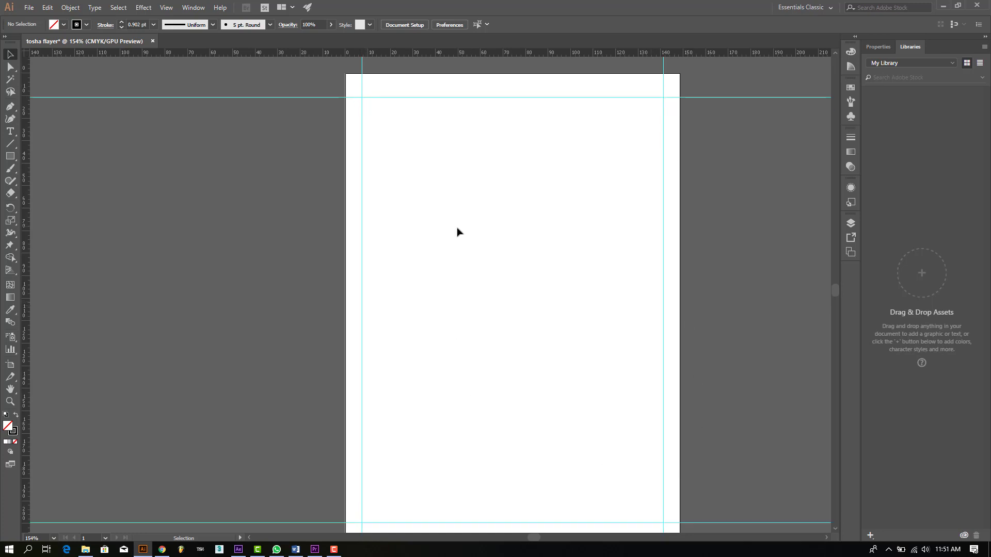
{"action": "scroll", "coordinate": [445, 278], "scroll_direction": "up", "scroll_amount": 1}
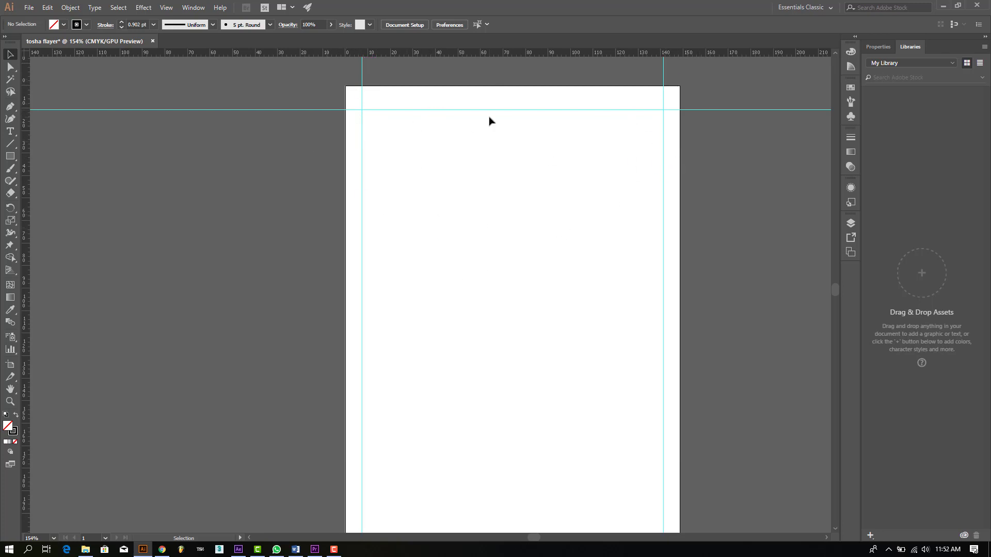
{"action": "scroll", "coordinate": [490, 120], "scroll_direction": "down", "scroll_amount": 5}
{"action": "scroll", "coordinate": [473, 208], "scroll_direction": "up", "scroll_amount": 8}
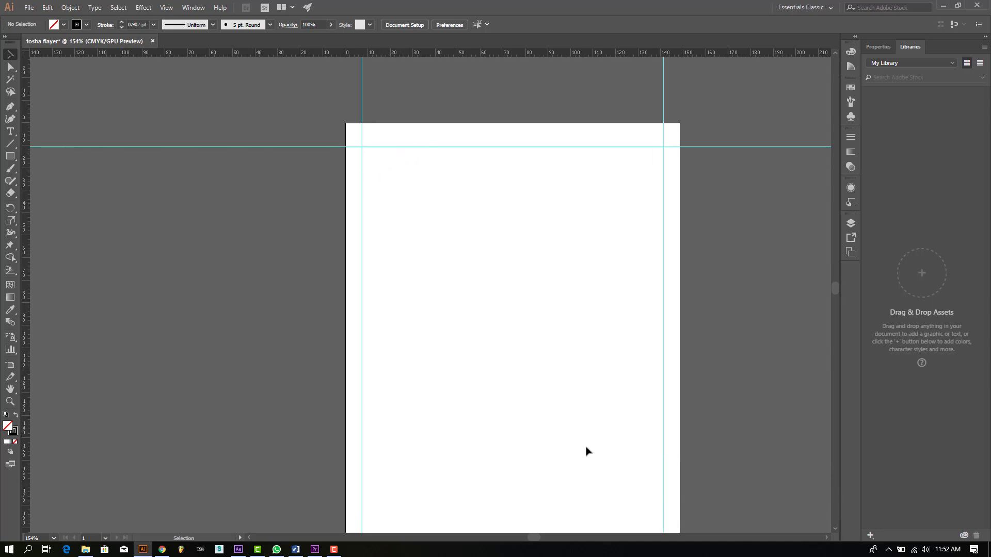
{"action": "left_click_drag", "start_coordinate": [537, 536], "coordinate": [541, 536]}
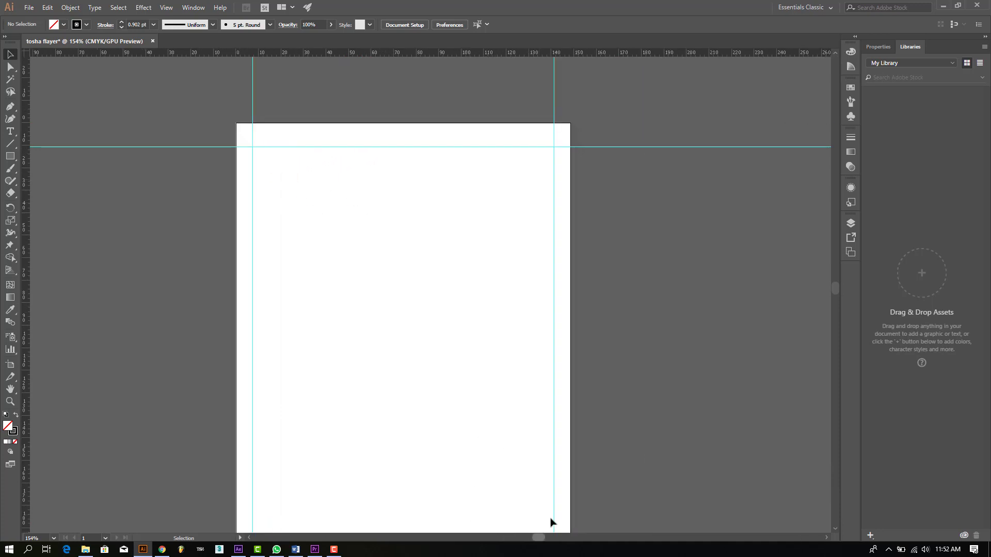
Step: Place the Tosha tea photo from Downloads across the full width of the page top
{"action": "left_click", "coordinate": [29, 8]}
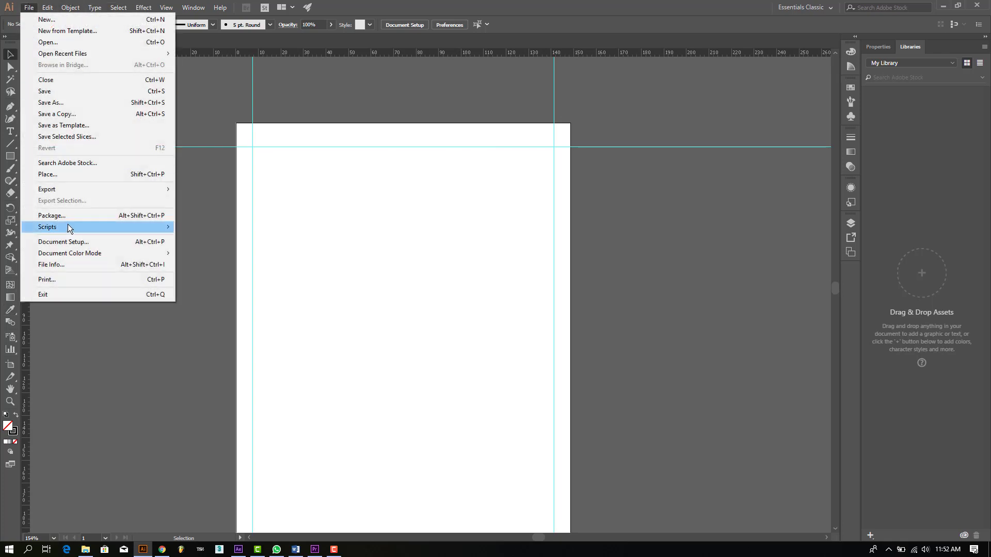
{"action": "left_click", "coordinate": [63, 175]}
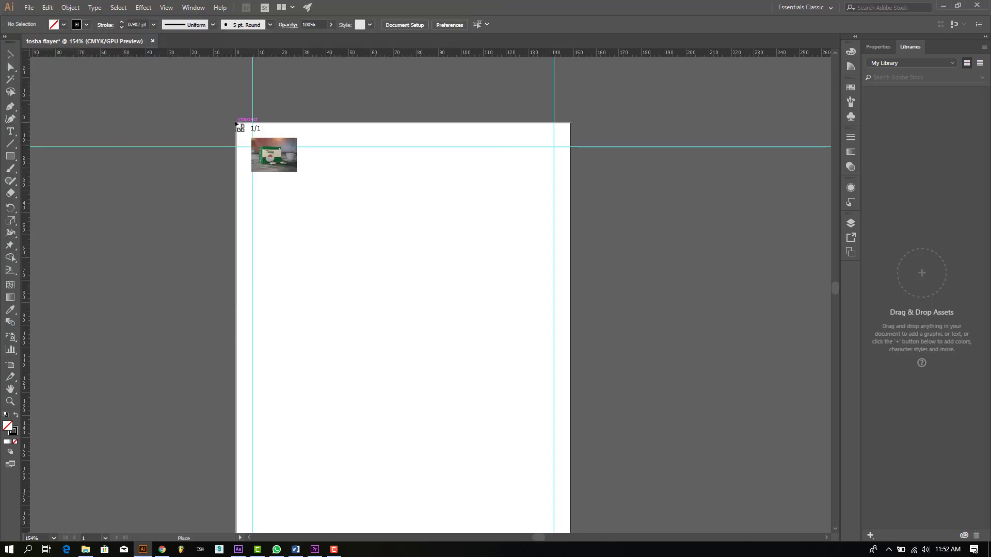
{"action": "left_click_drag", "start_coordinate": [237, 123], "coordinate": [605, 366]}
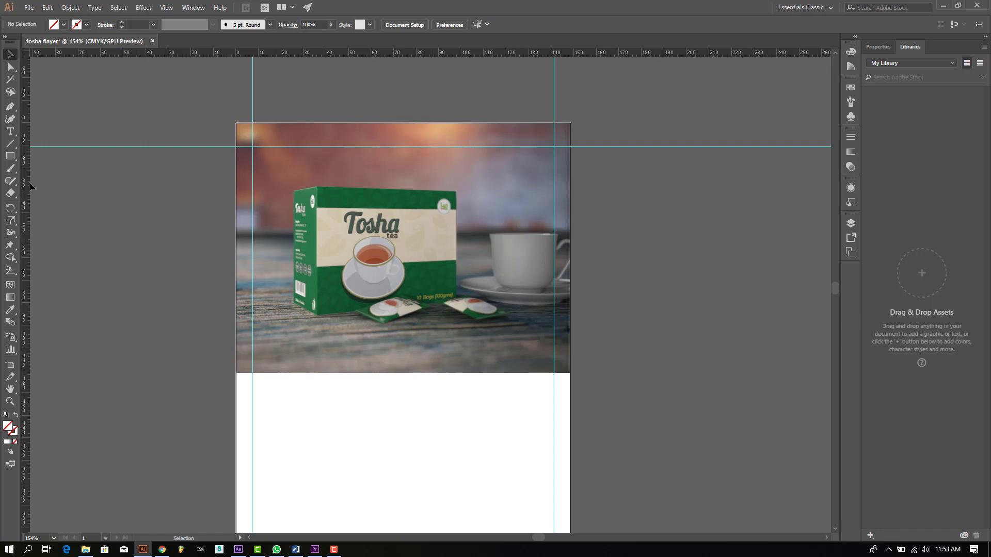
{"action": "left_click", "coordinate": [10, 156]}
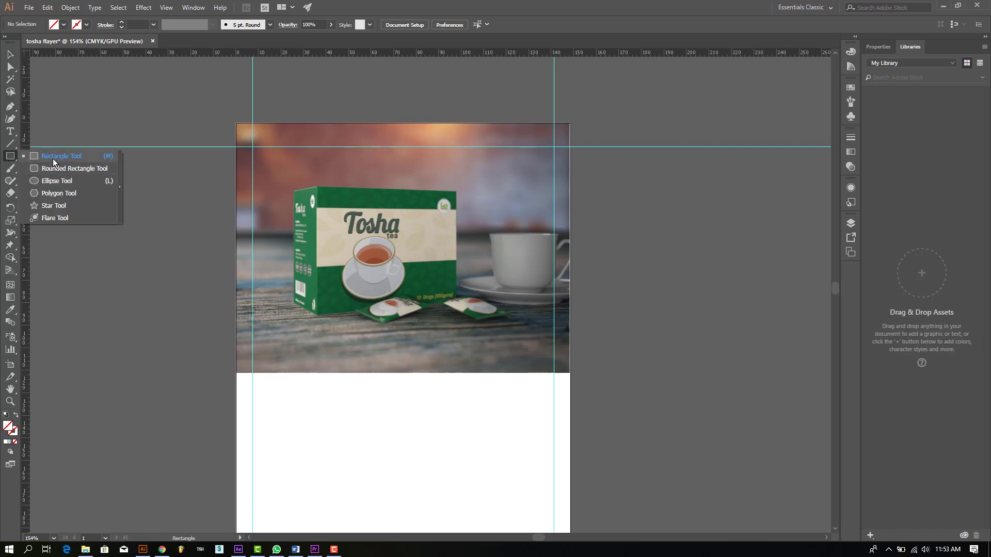
Step: Draw a yellow-green filled rectangle covering the tea photo
{"action": "left_click", "coordinate": [53, 158]}
{"action": "left_click_drag", "start_coordinate": [236, 123], "coordinate": [570, 372]}
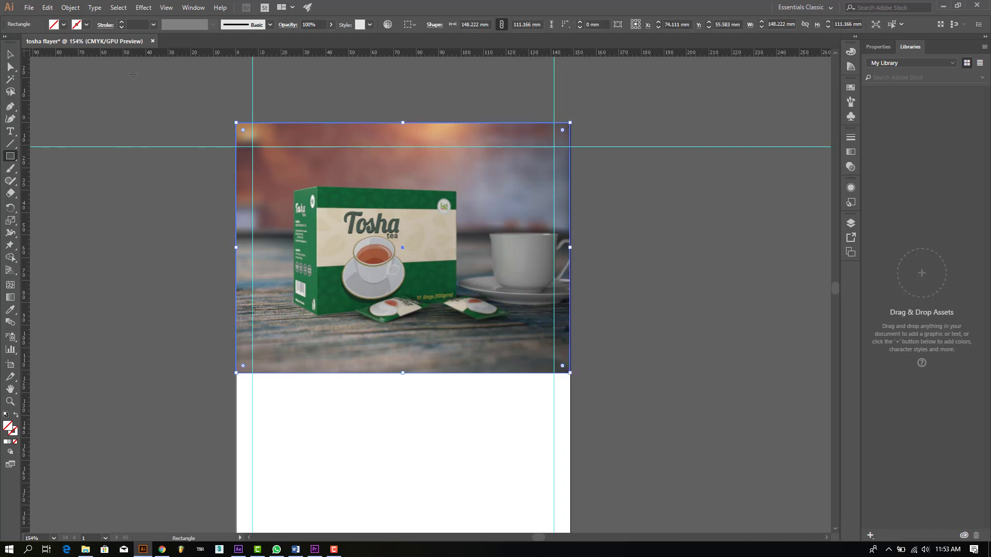
{"action": "left_click", "coordinate": [64, 25]}
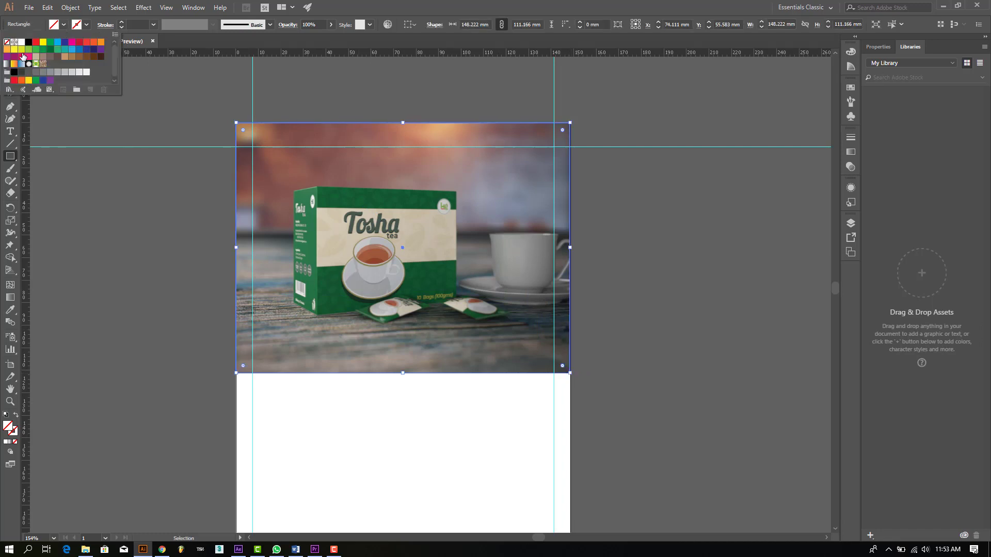
{"action": "left_click", "coordinate": [22, 56]}
{"action": "left_click", "coordinate": [10, 55]}
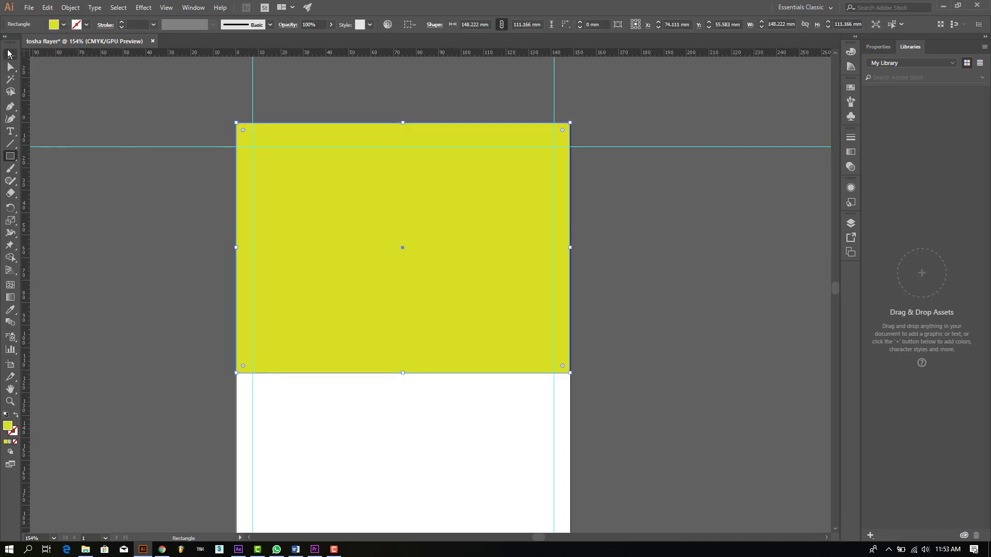
{"action": "left_click", "coordinate": [154, 319]}
Step: Select the yellow rectangle and bring up the Pen tool group for anchor editing
{"action": "left_click", "coordinate": [10, 106]}
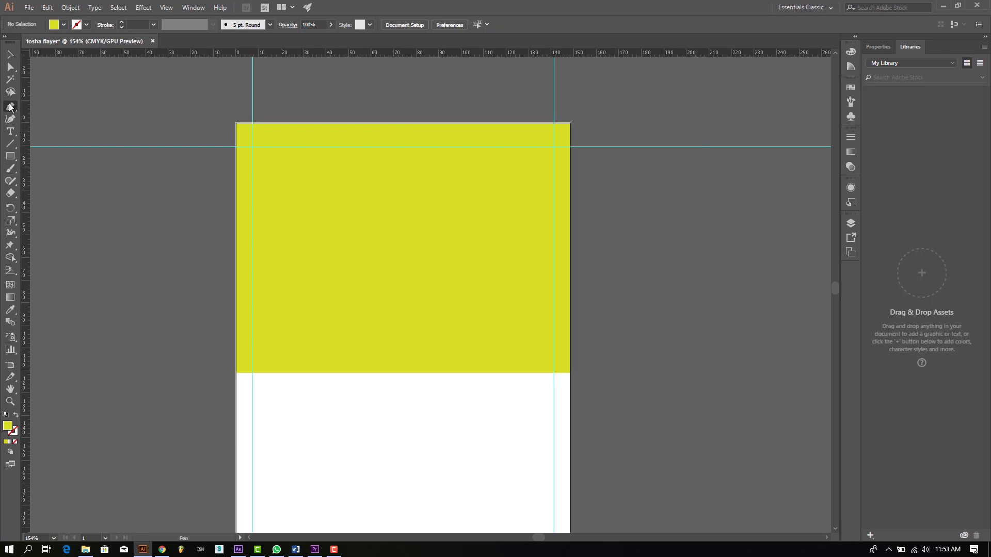
{"action": "left_click_drag", "start_coordinate": [10, 106], "coordinate": [67, 105]}
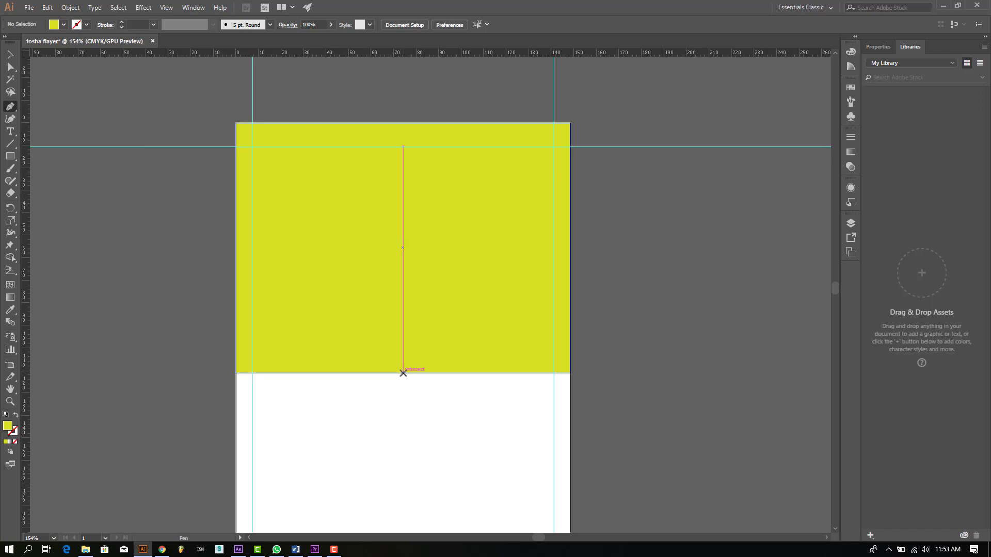
{"action": "left_click", "coordinate": [403, 373]}
{"action": "right_click", "coordinate": [397, 396]}
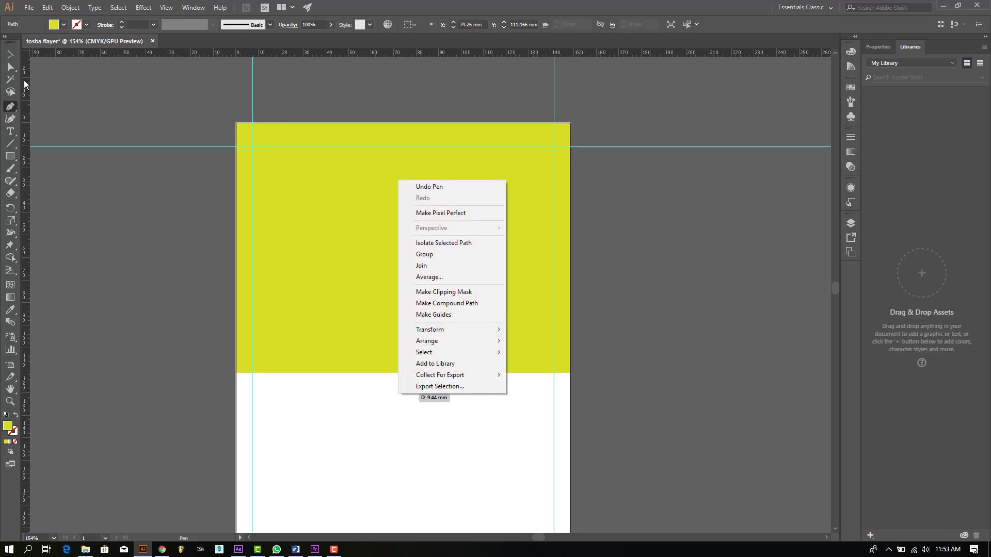
{"action": "left_click", "coordinate": [10, 54]}
{"action": "left_click", "coordinate": [422, 257]}
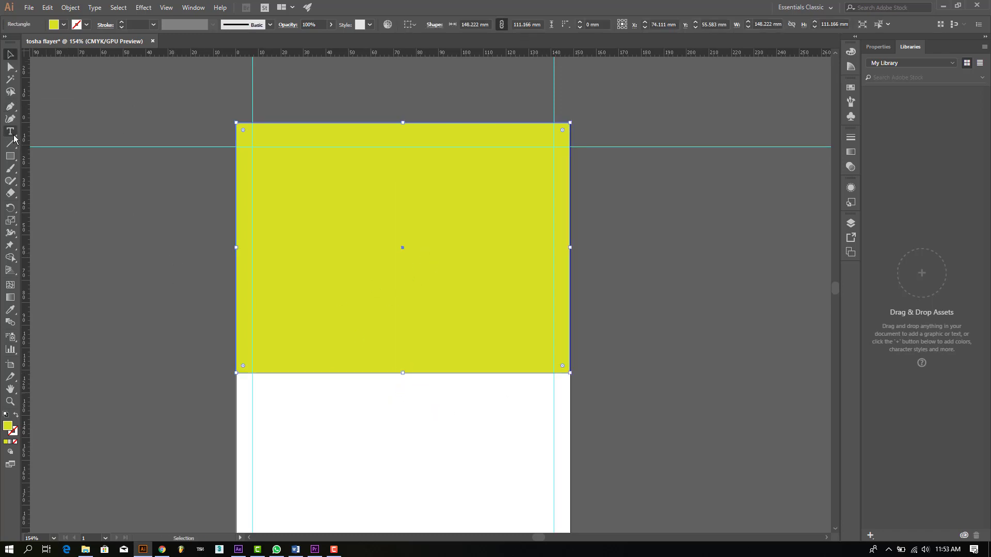
{"action": "left_click", "coordinate": [10, 107]}
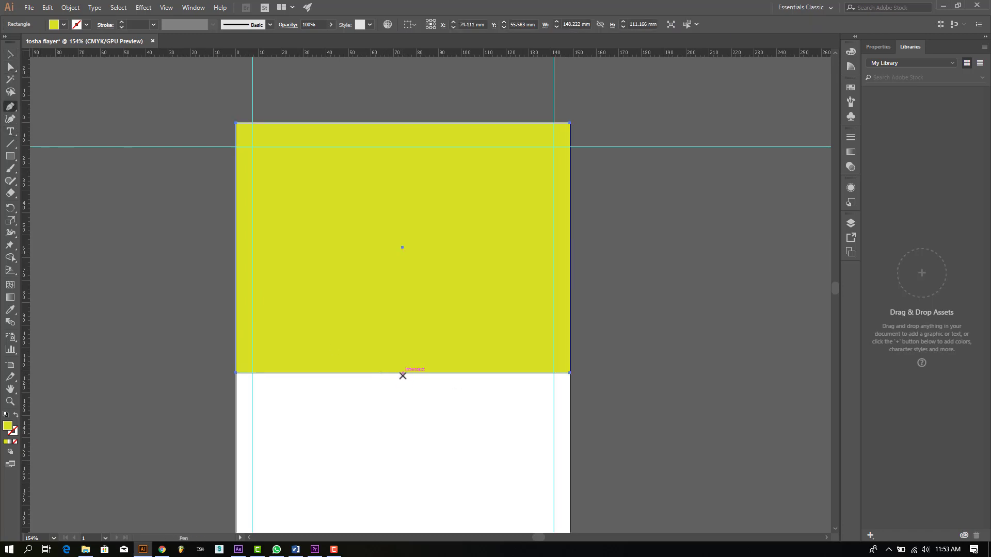
Step: Add an anchor at the bottom-edge midpoint and pull it down into a V point
{"action": "right_click", "coordinate": [14, 112]}
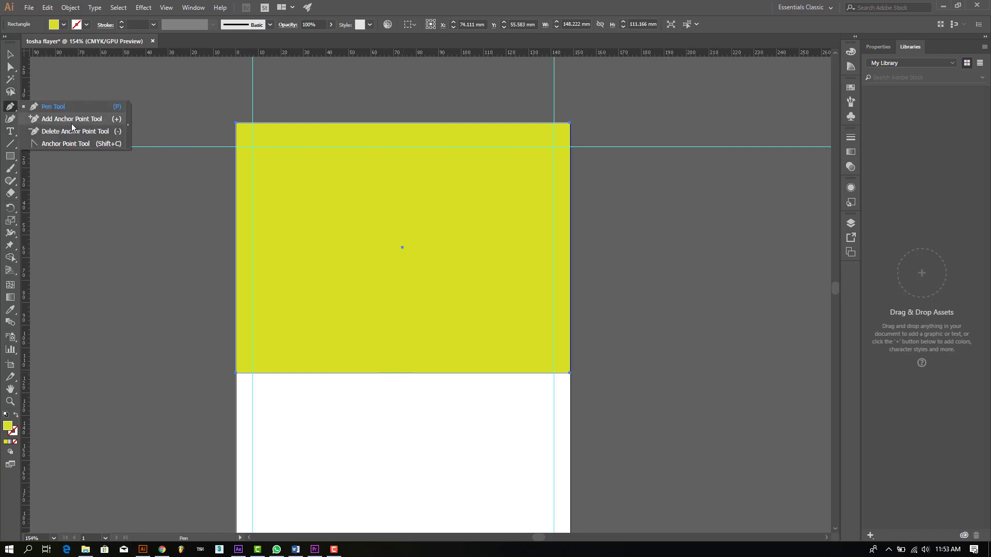
{"action": "left_click", "coordinate": [72, 119]}
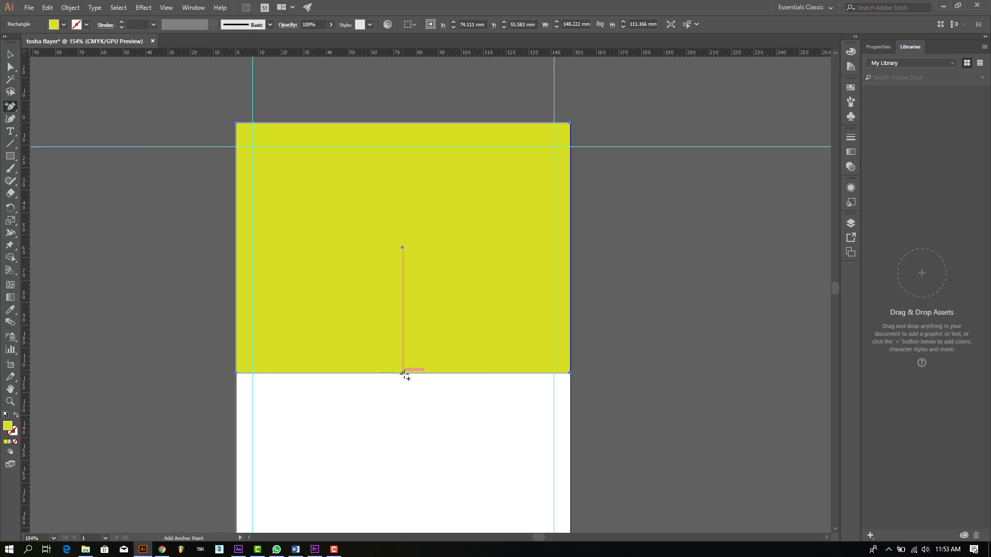
{"action": "left_click", "coordinate": [402, 372]}
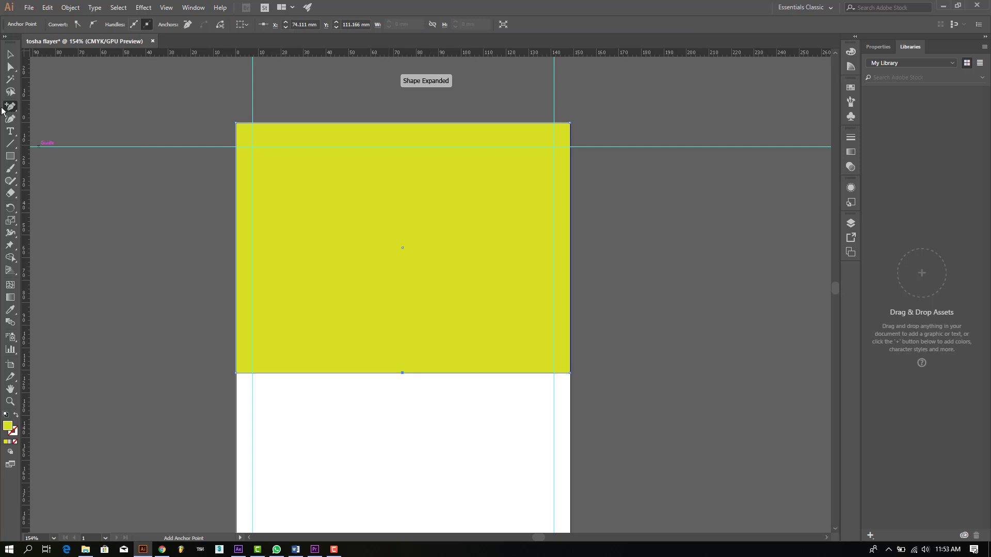
{"action": "left_click", "coordinate": [10, 54]}
{"action": "left_click", "coordinate": [112, 267]}
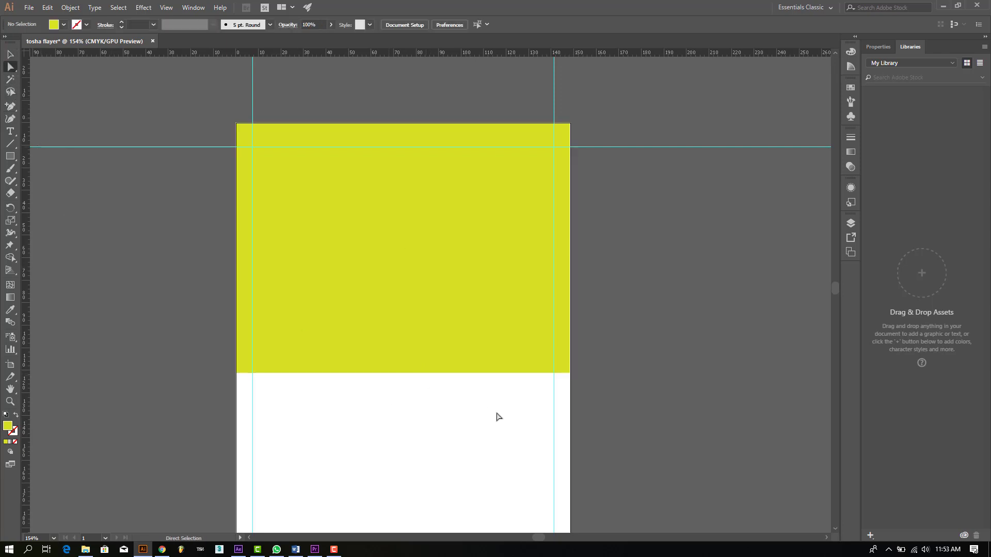
{"action": "left_click_drag", "start_coordinate": [403, 372], "coordinate": [402, 423]}
{"action": "left_click", "coordinate": [458, 458]}
Step: Put a copy of the V shape beside the page
{"action": "left_click", "coordinate": [10, 54]}
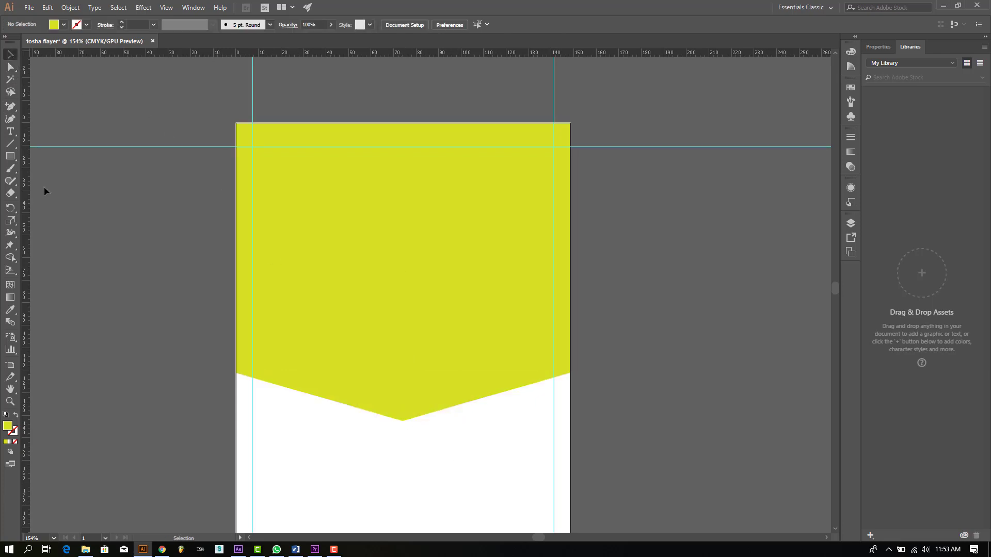
{"action": "left_click", "coordinate": [349, 330]}
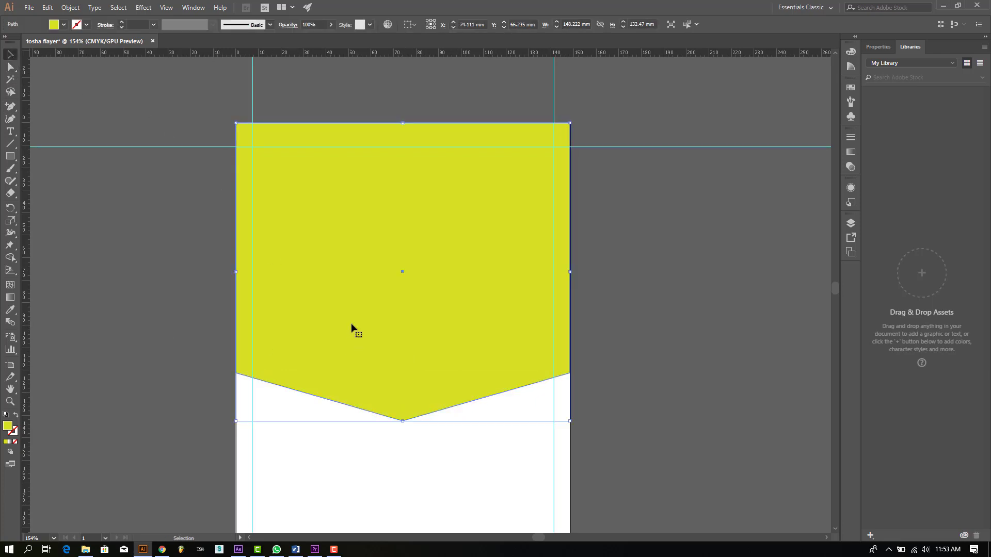
{"action": "left_click_drag", "start_coordinate": [345, 325], "coordinate": [729, 333]}
Step: Move the yellow V shape up over the tea photo
{"action": "left_click", "coordinate": [621, 441]}
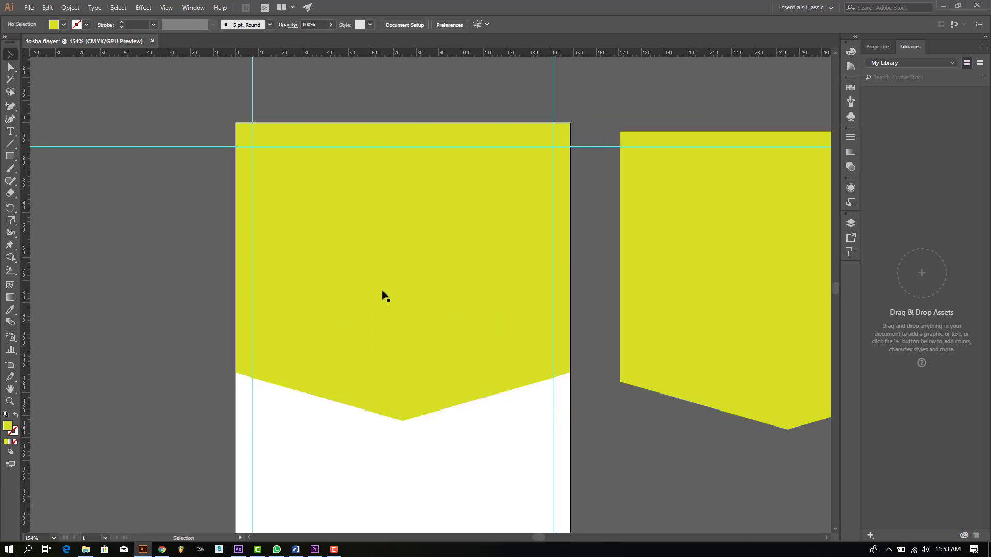
{"action": "left_click_drag", "start_coordinate": [382, 295], "coordinate": [389, 262]}
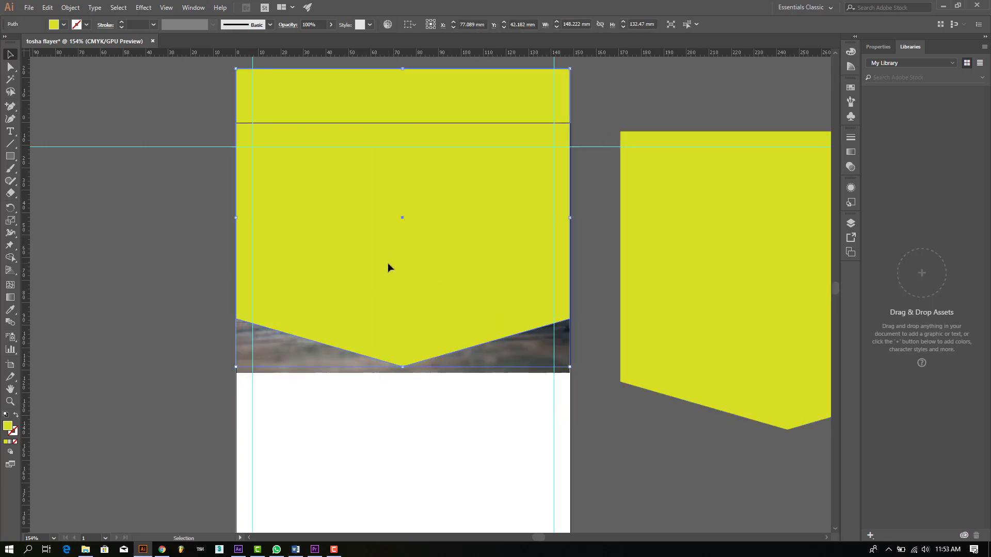
{"action": "left_click", "coordinate": [531, 371]}
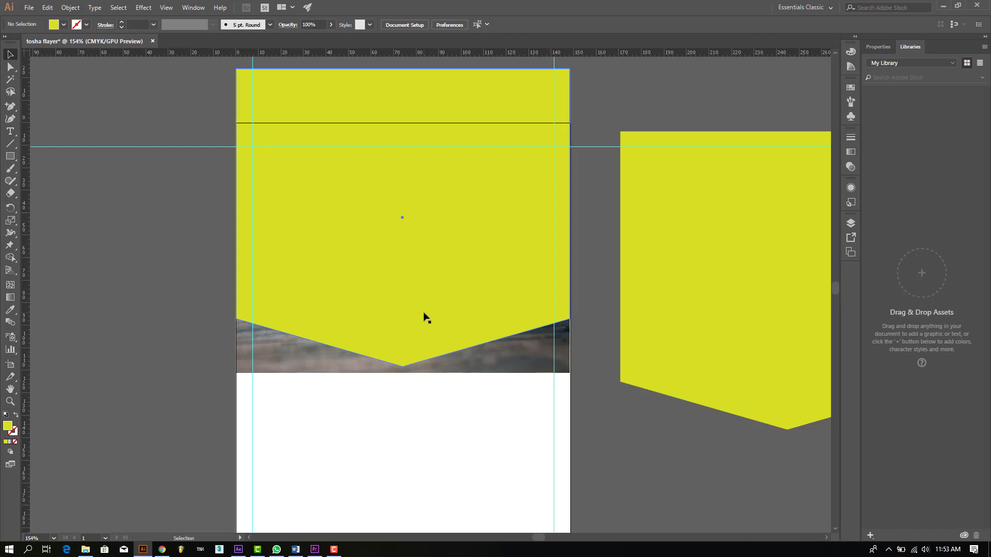
{"action": "left_click_drag", "start_coordinate": [424, 316], "coordinate": [419, 298]}
Step: Make a clipping mask of the photo and V shape, retrying after errors, then enter the group
{"action": "left_click_drag", "start_coordinate": [426, 407], "coordinate": [370, 294]}
{"action": "right_click", "coordinate": [376, 281]}
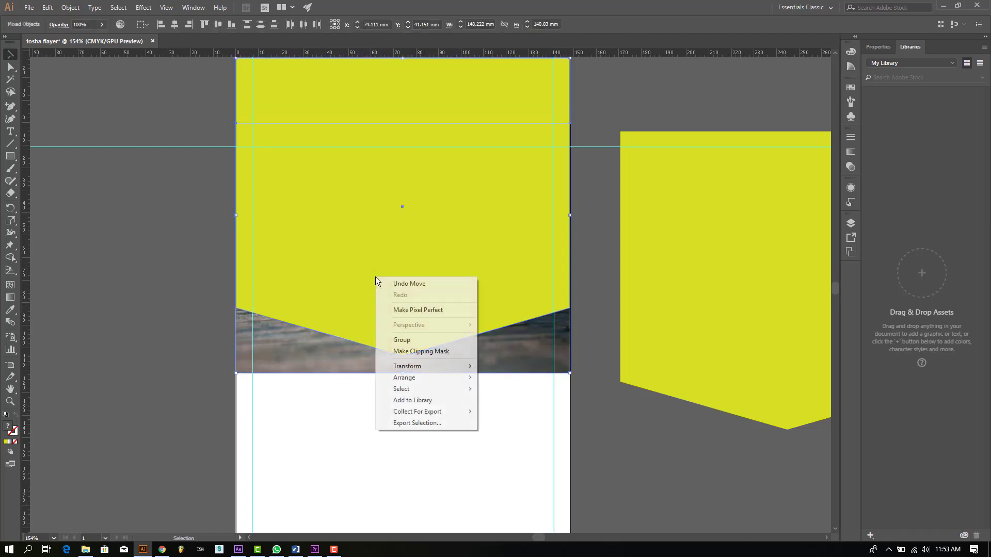
{"action": "left_click", "coordinate": [436, 351]}
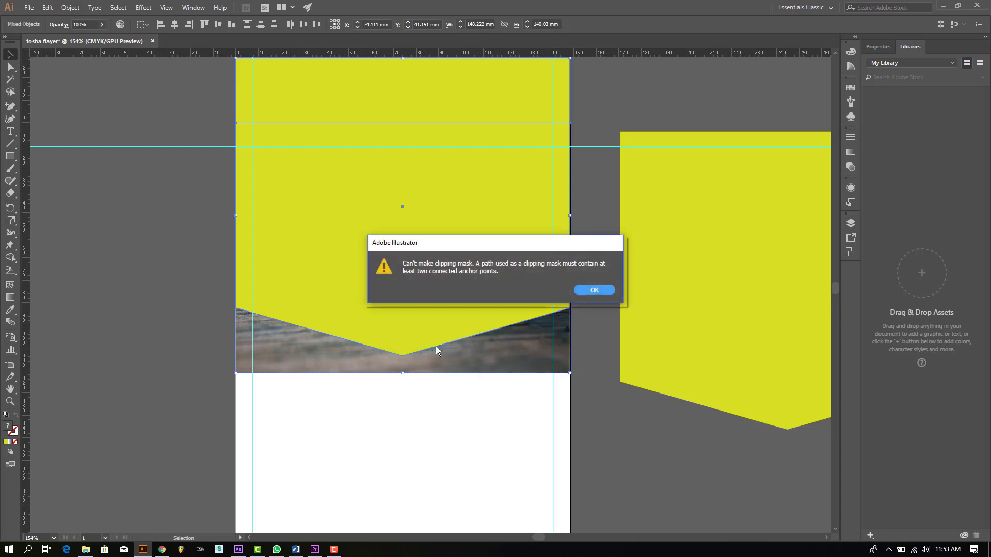
{"action": "left_click", "coordinate": [594, 290]}
{"action": "right_click", "coordinate": [353, 292]}
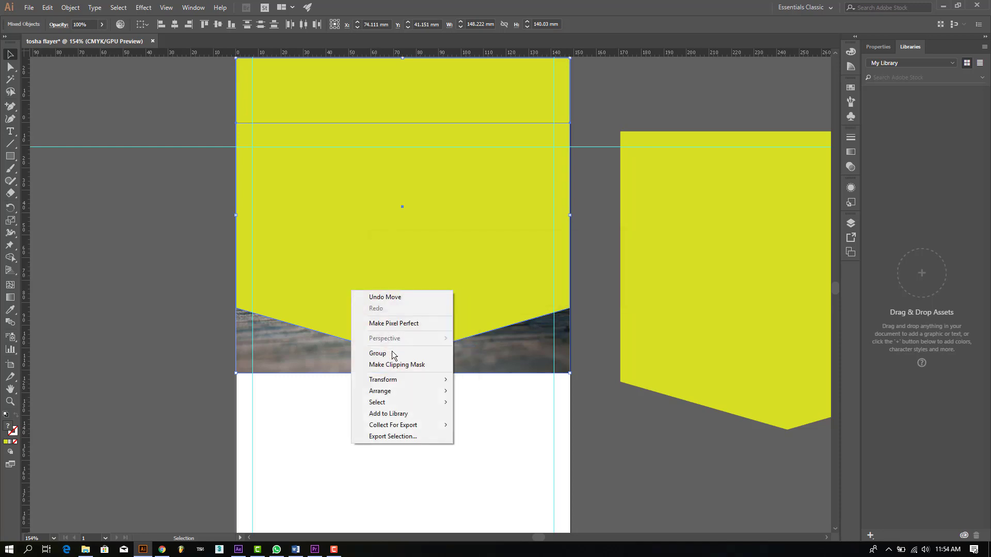
{"action": "left_click", "coordinate": [396, 364]}
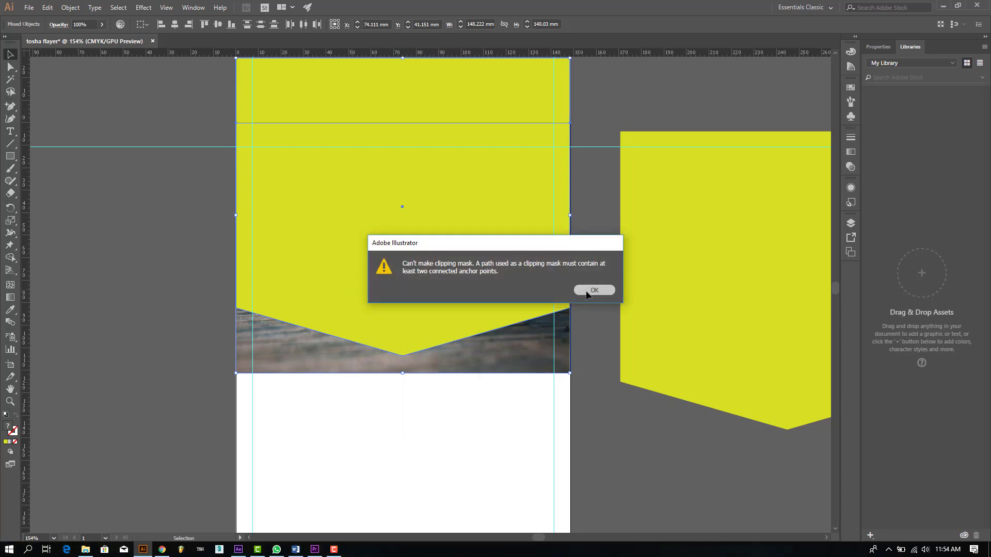
{"action": "left_click", "coordinate": [587, 291]}
{"action": "left_click", "coordinate": [407, 415]}
{"action": "right_click", "coordinate": [404, 310]}
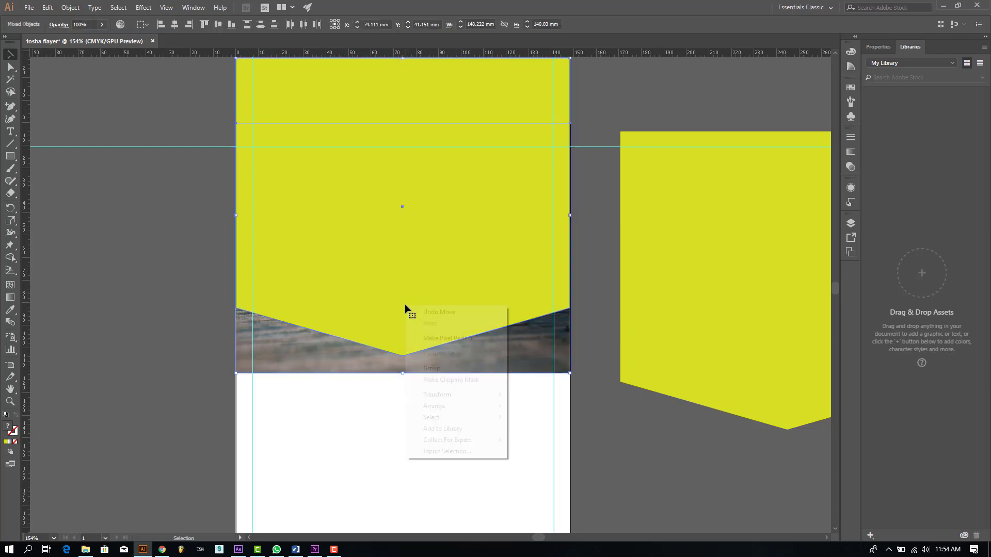
{"action": "left_click", "coordinate": [446, 380]}
{"action": "left_click", "coordinate": [508, 429]}
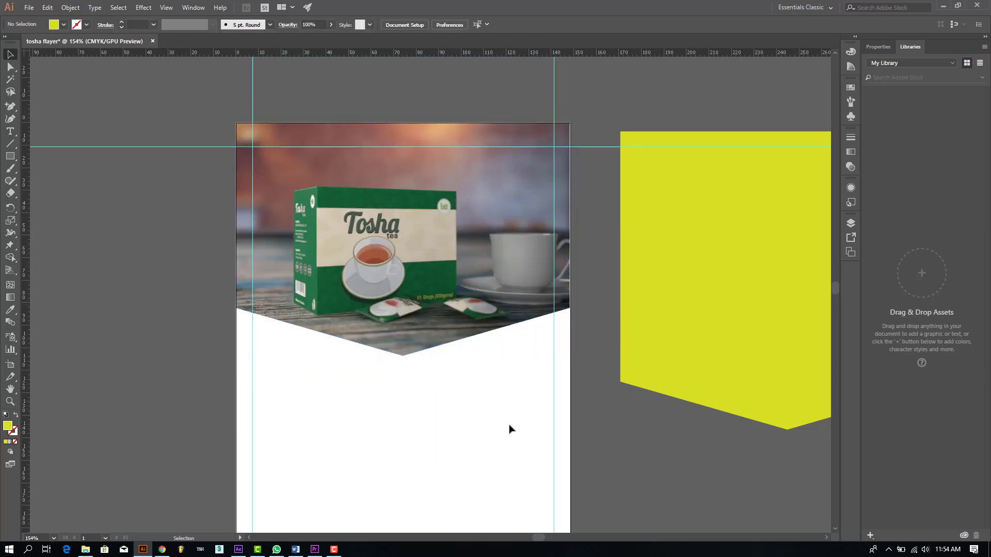
{"action": "double_click", "coordinate": [473, 231]}
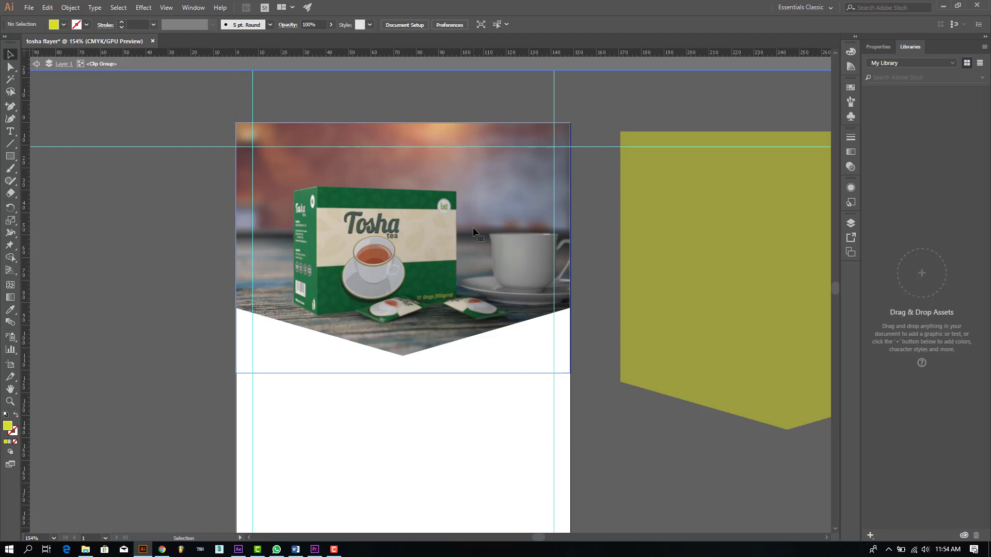
Step: Resize the clipped photo group from its top-right corner and drag the spare V shape onto it
{"action": "left_click", "coordinate": [470, 238]}
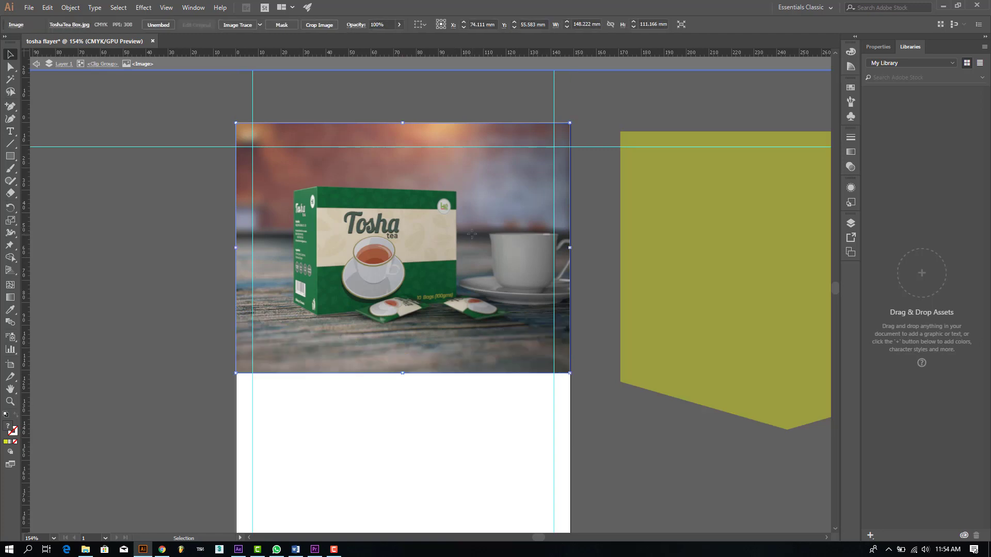
{"action": "left_click_drag", "start_coordinate": [569, 375], "coordinate": [571, 377]}
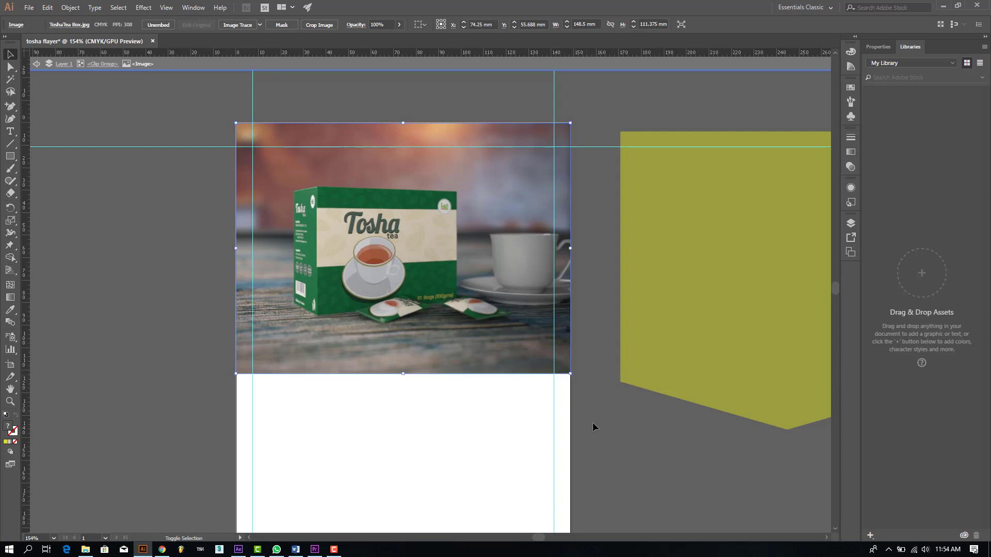
{"action": "double_click", "coordinate": [593, 423]}
{"action": "left_click", "coordinate": [398, 316]}
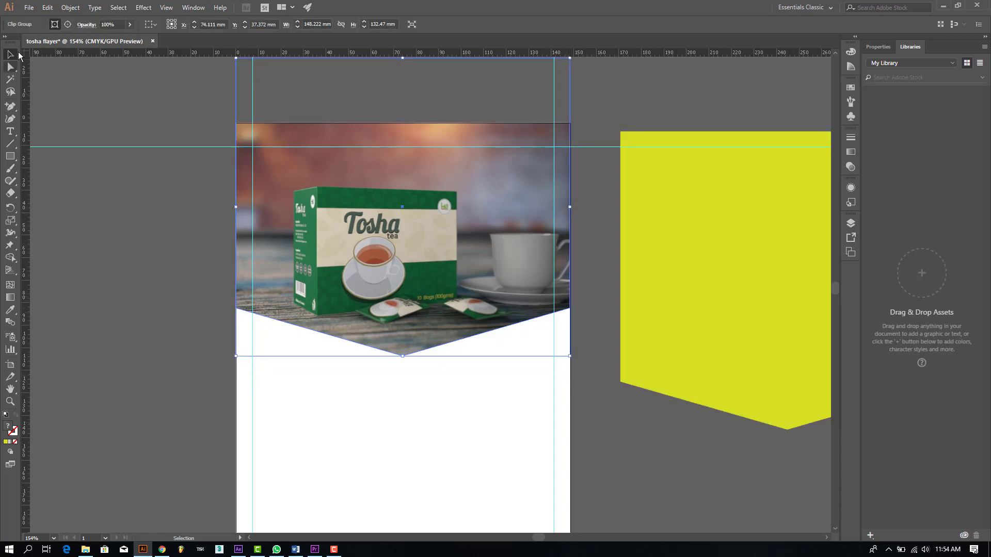
{"action": "left_click", "coordinate": [55, 24]}
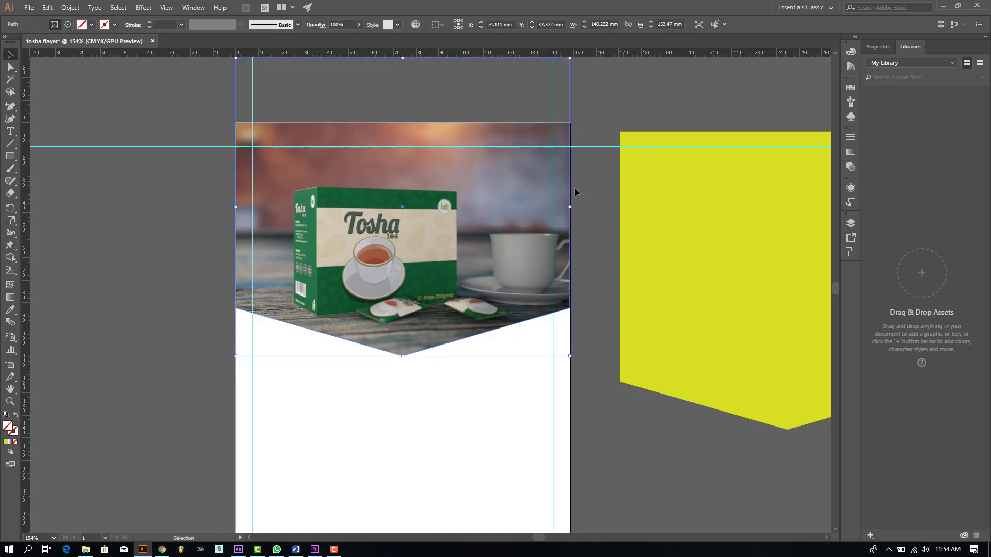
{"action": "left_click", "coordinate": [428, 403]}
{"action": "left_click", "coordinate": [416, 342]}
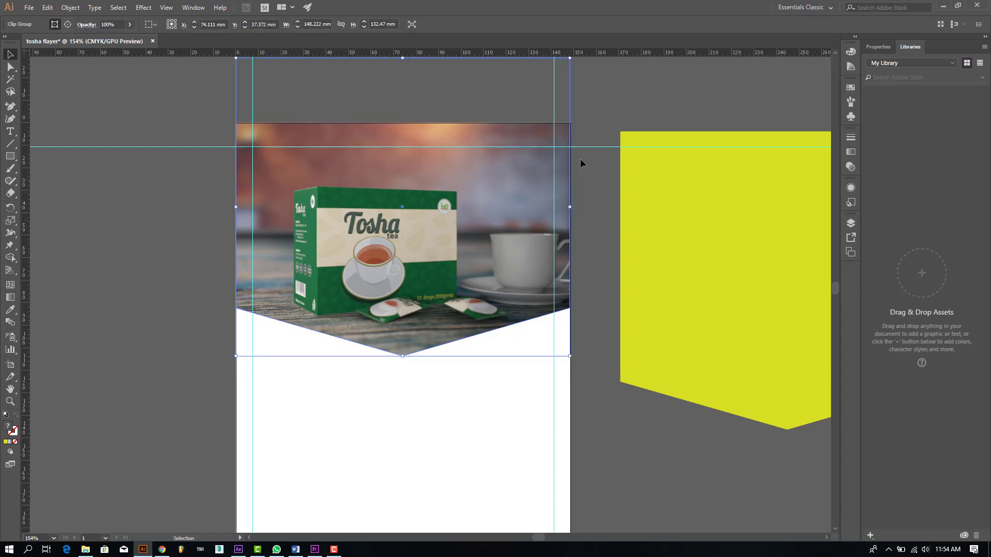
{"action": "scroll", "coordinate": [580, 159], "scroll_direction": "up", "scroll_amount": 2}
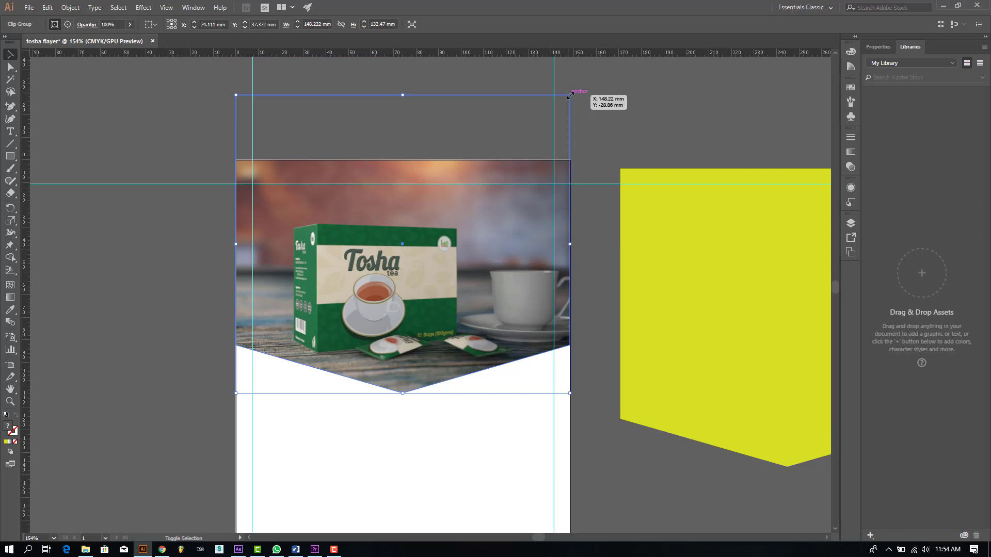
{"action": "left_click_drag", "start_coordinate": [571, 94], "coordinate": [571, 94]}
{"action": "left_click", "coordinate": [588, 244]}
{"action": "left_click_drag", "start_coordinate": [736, 294], "coordinate": [367, 281]}
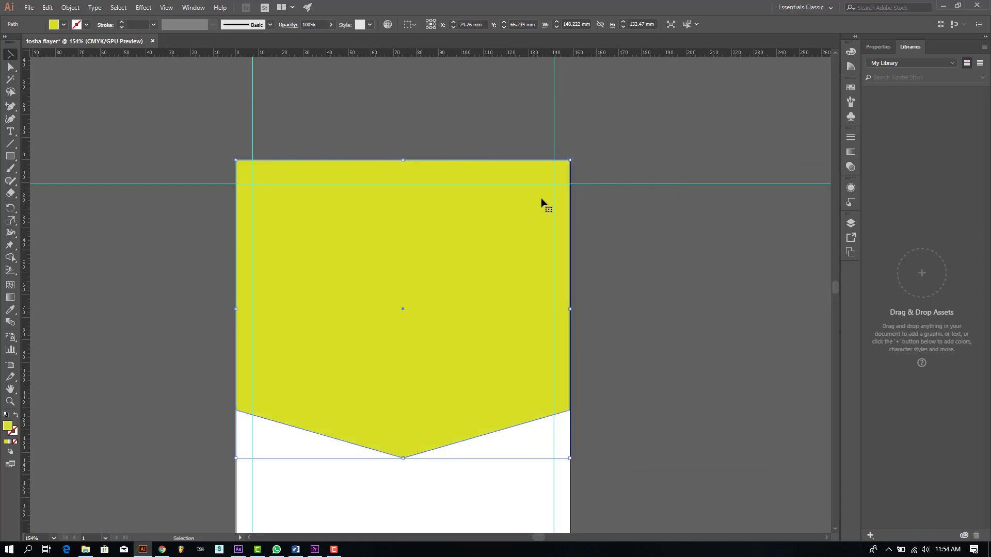
Step: Send the yellow shape behind the photo and move it up beneath it
{"action": "right_click", "coordinate": [403, 375]}
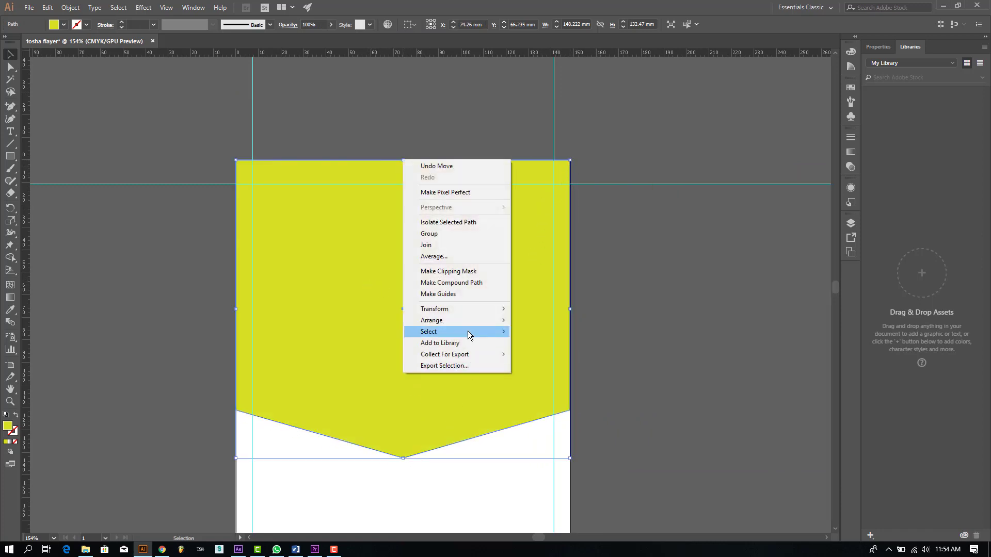
{"action": "mouse_move", "coordinate": [469, 322]}
{"action": "left_click", "coordinate": [544, 354]}
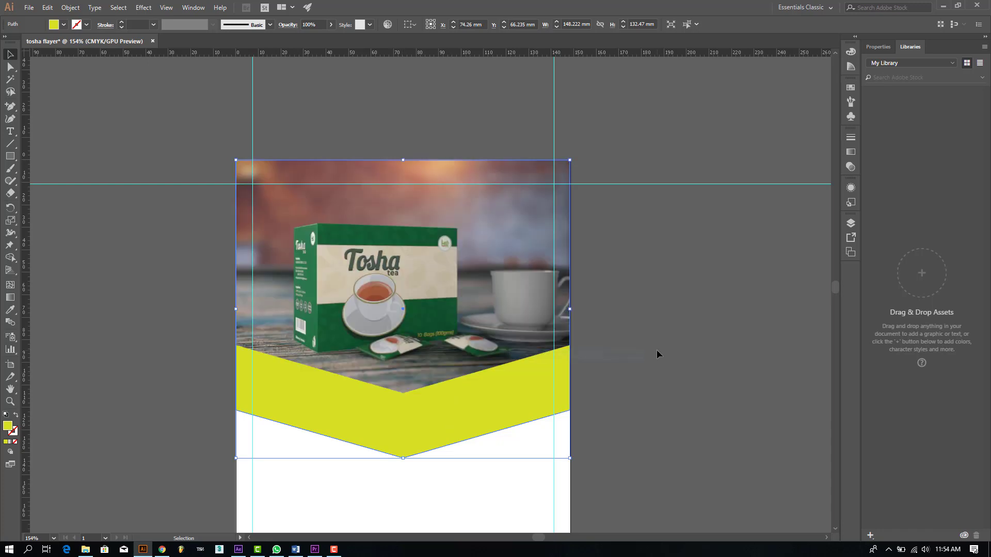
{"action": "left_click", "coordinate": [657, 349]}
{"action": "left_click_drag", "start_coordinate": [422, 416], "coordinate": [394, 374]}
{"action": "key", "text": "ctrl+shift+a"}
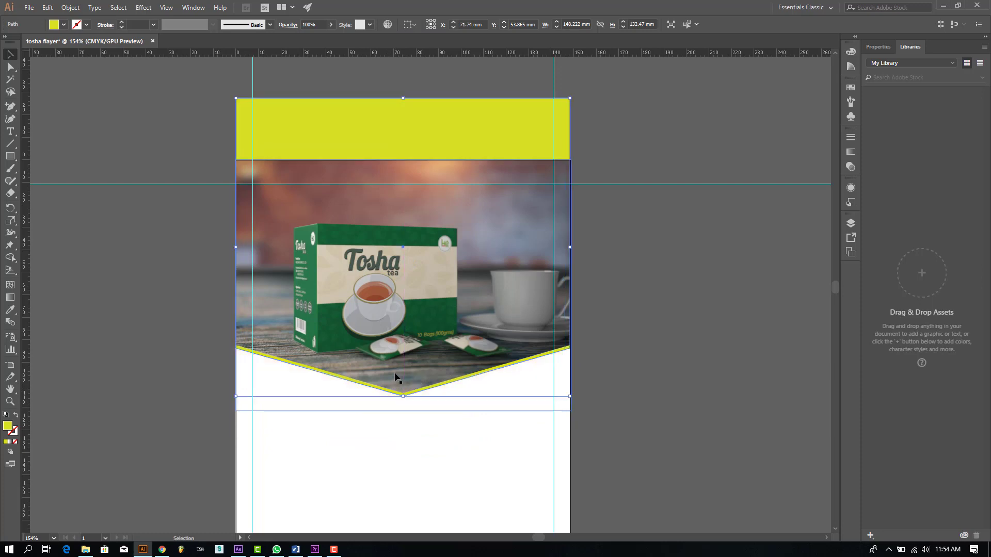
Step: Lower the yellow V's bottom point slightly and widen the yellow shape to the photo's right edge
{"action": "left_click", "coordinate": [401, 397]}
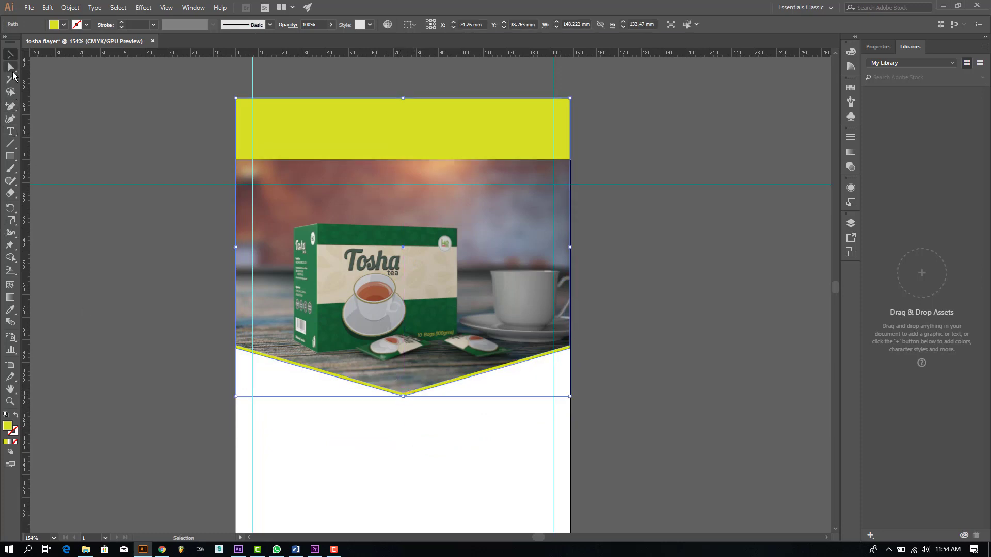
{"action": "left_click", "coordinate": [10, 67]}
{"action": "left_click_drag", "start_coordinate": [404, 397], "coordinate": [405, 400]}
{"action": "left_click", "coordinate": [416, 440]}
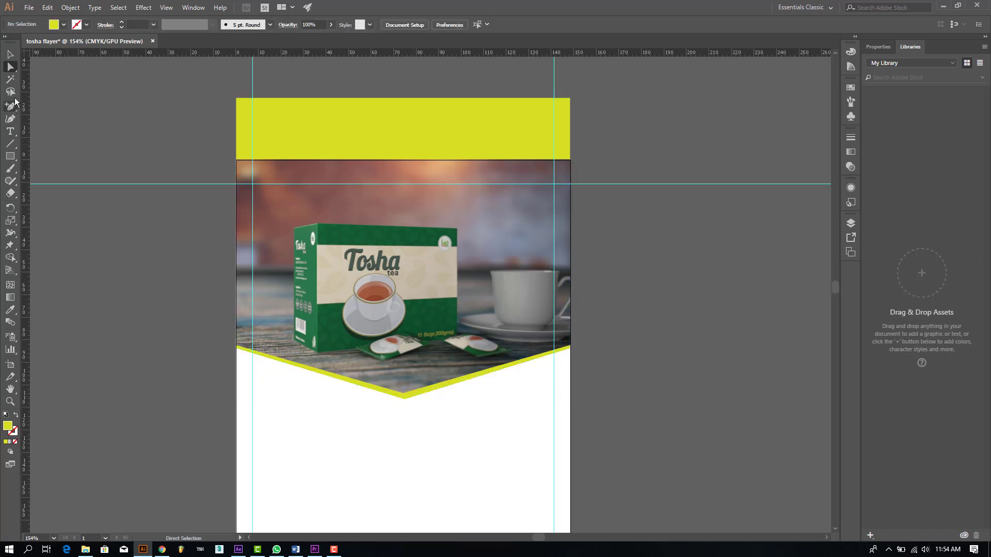
{"action": "key", "text": "v"}
{"action": "left_click", "coordinate": [443, 185]}
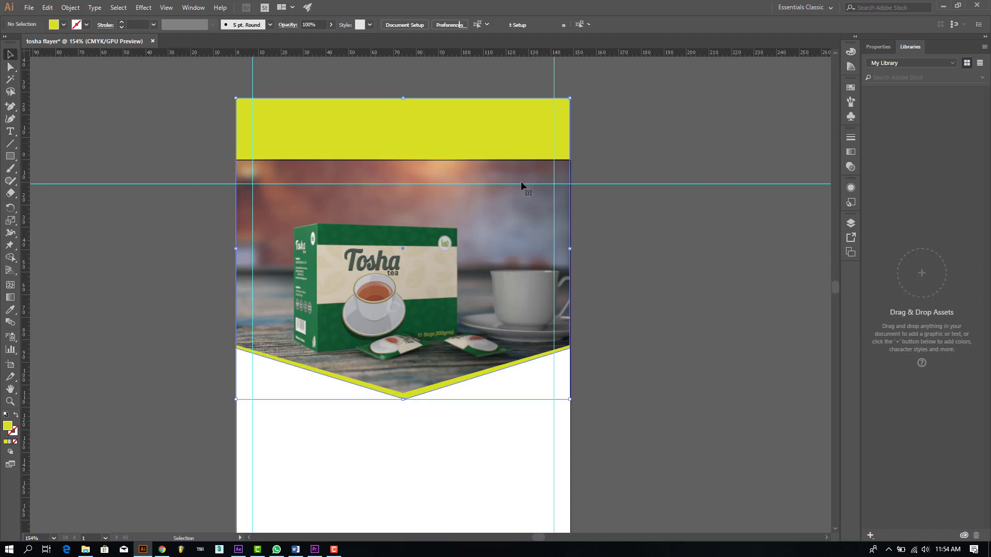
{"action": "left_click_drag", "start_coordinate": [571, 249], "coordinate": [573, 249]}
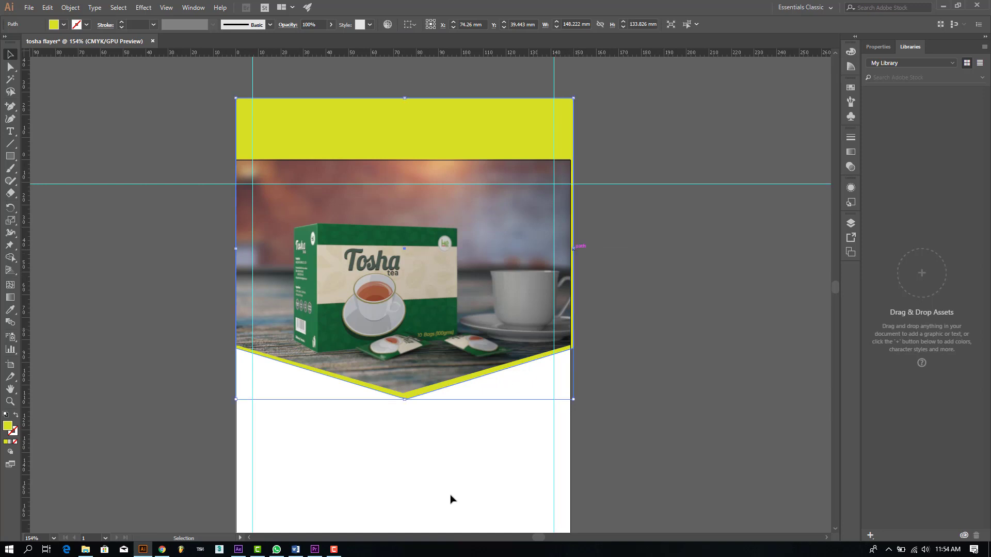
{"action": "left_click", "coordinate": [454, 485]}
Step: Centre the yellow shape and photo horizontally, then nudge the chevron left and up
{"action": "left_click_drag", "start_coordinate": [479, 452], "coordinate": [419, 196]}
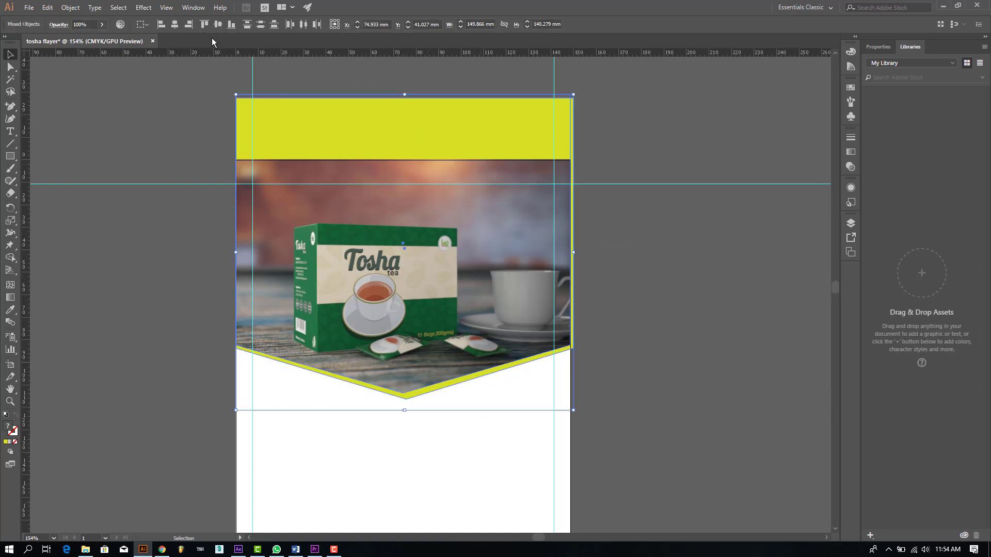
{"action": "left_click", "coordinate": [175, 25]}
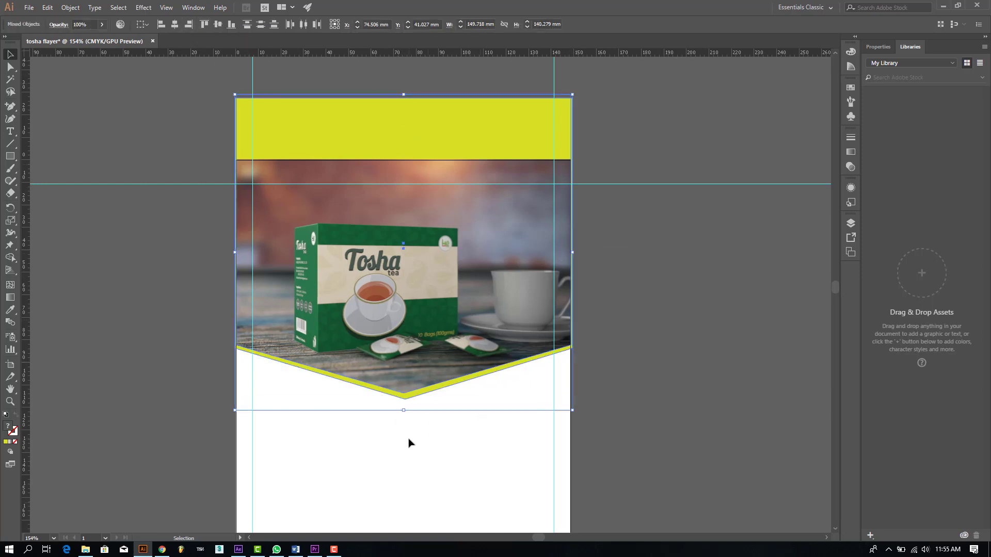
{"action": "left_click", "coordinate": [406, 398]}
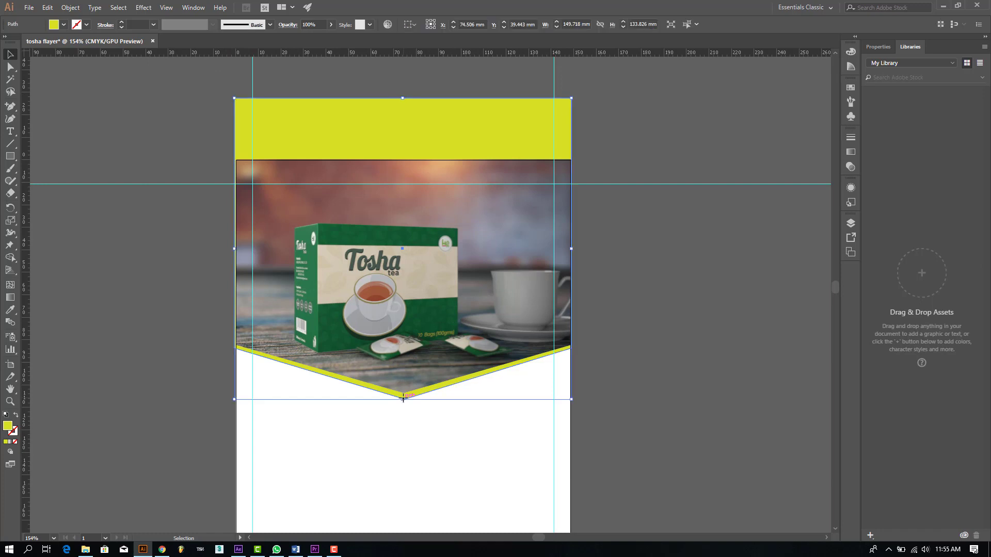
{"action": "key", "text": "Left"}
{"action": "key", "text": "Up"}
{"action": "key", "text": "Up"}
{"action": "key", "text": "Up"}
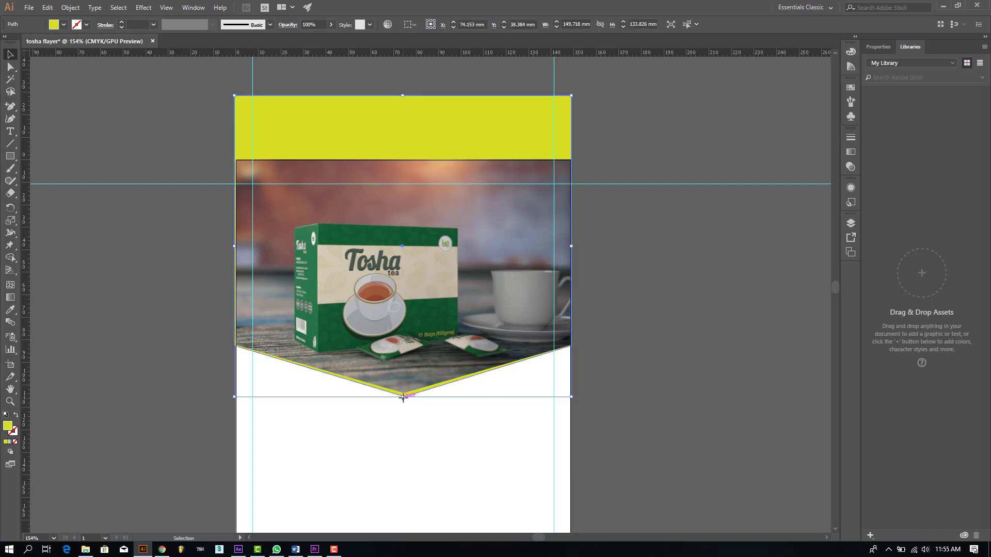
{"action": "key", "text": "Up"}
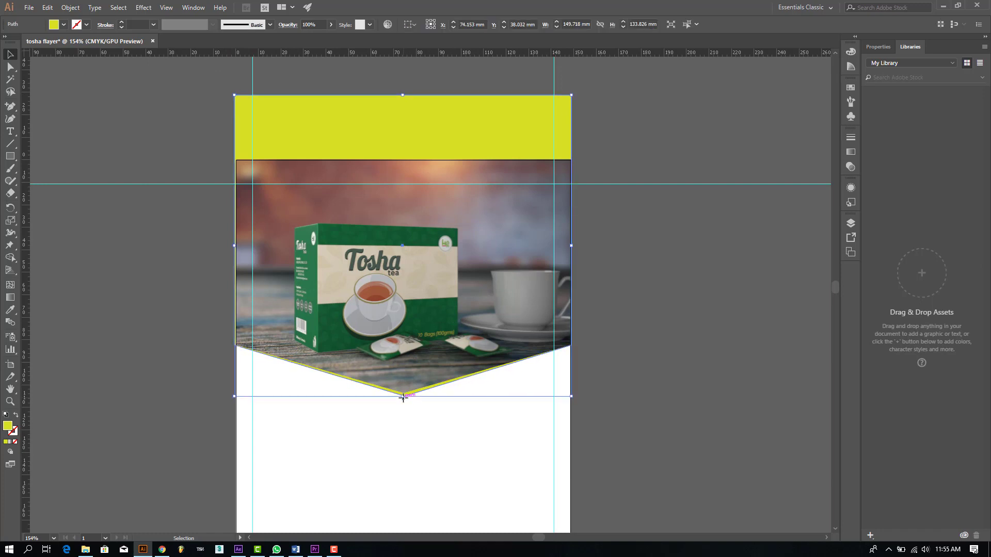
{"action": "left_click", "coordinate": [436, 474]}
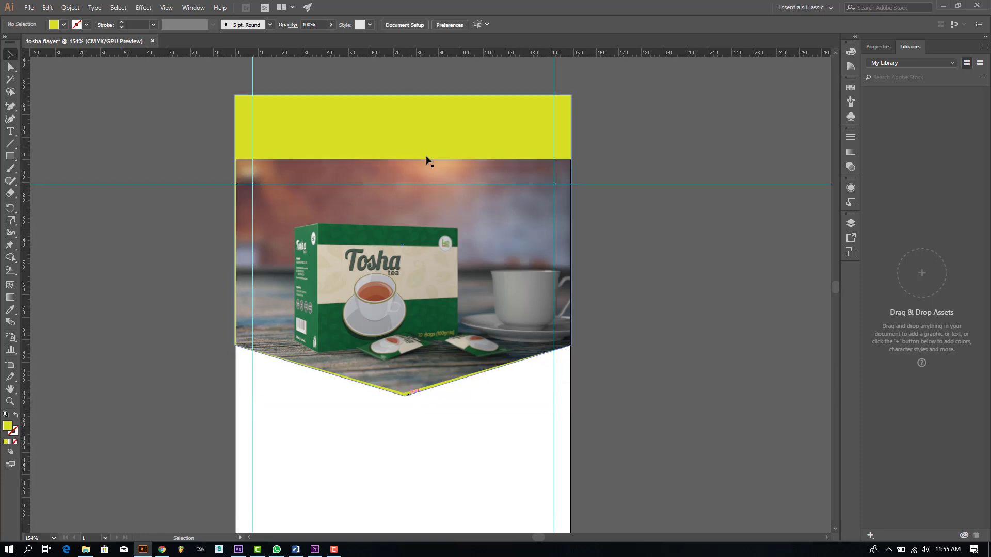
Step: Change the yellow shape's fill to a light green swatch
{"action": "left_click", "coordinate": [417, 135]}
{"action": "left_click", "coordinate": [64, 24]}
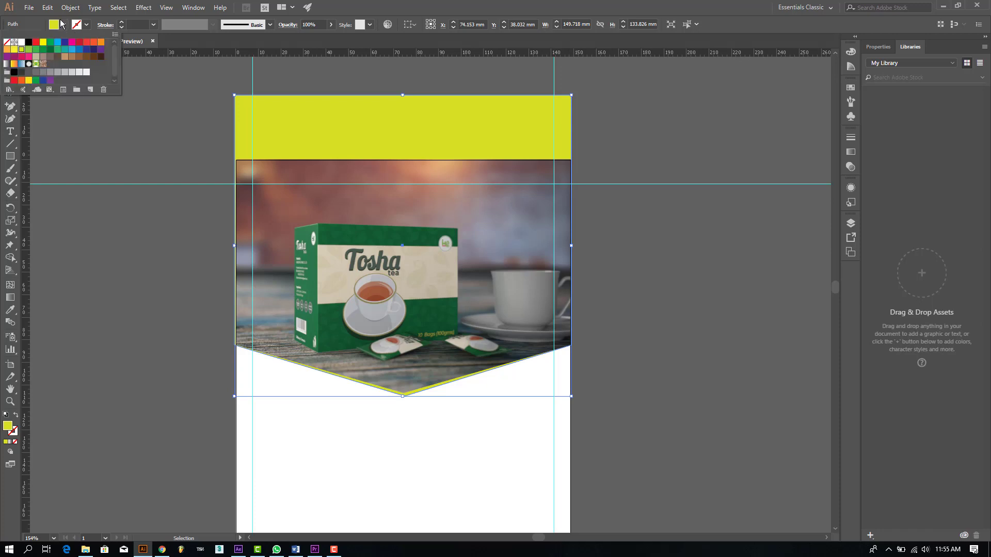
{"action": "left_click", "coordinate": [31, 50]}
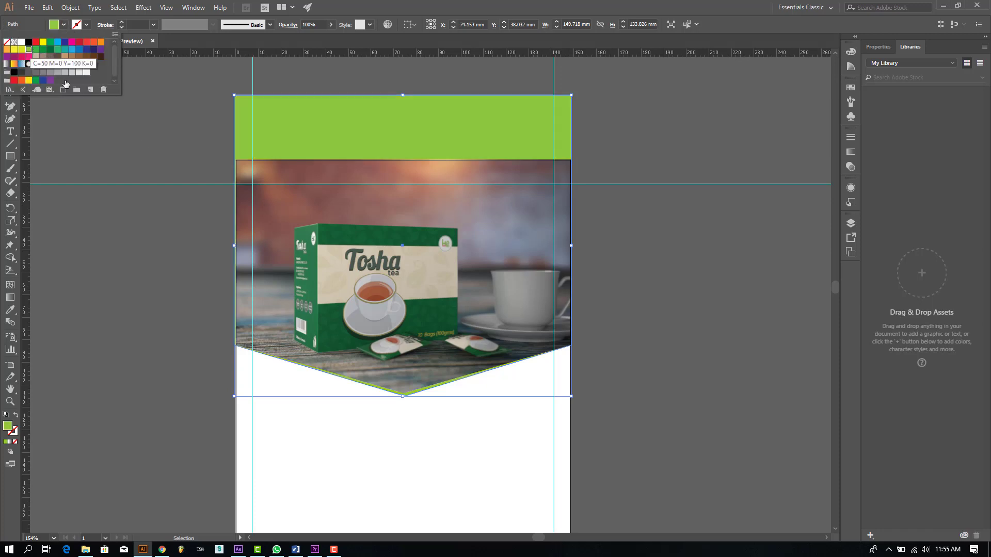
{"action": "left_click", "coordinate": [394, 223], "text": "shift"}
{"action": "key", "text": "ctrl+shift+a"}
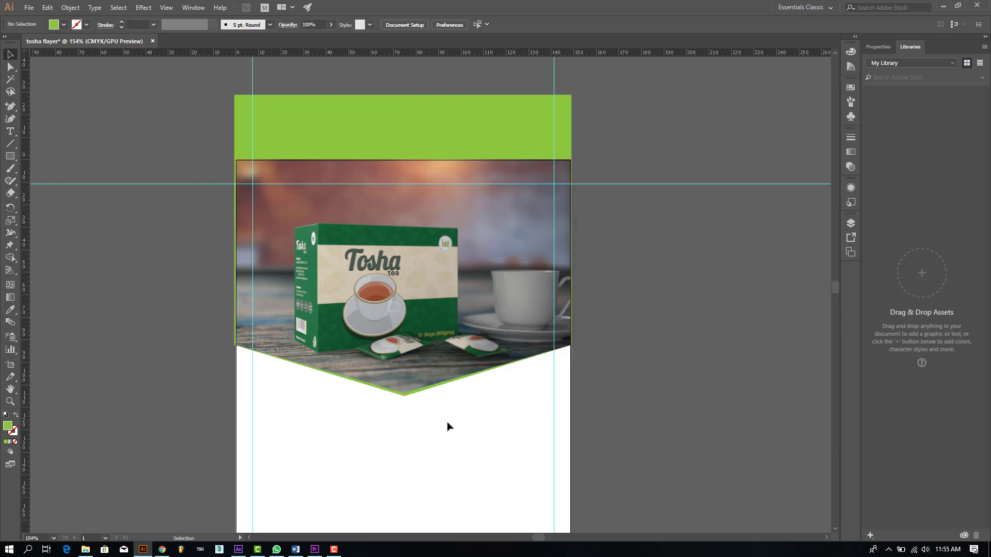
Step: Draw a rectangle covering the flyer below the photo and send it behind the photo
{"action": "scroll", "coordinate": [374, 281], "scroll_direction": "down", "scroll_amount": 3}
{"action": "left_click", "coordinate": [15, 159]}
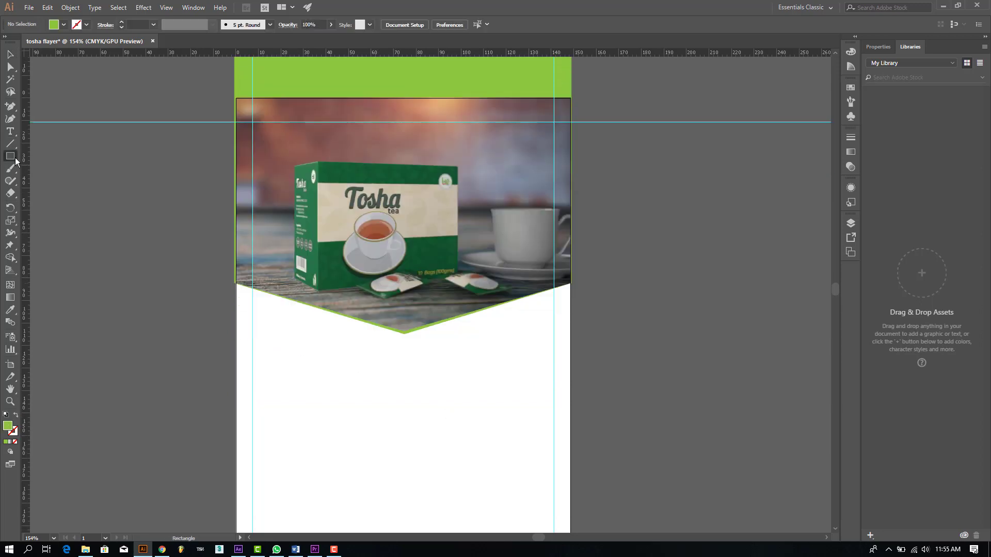
{"action": "left_click_drag", "start_coordinate": [234, 225], "coordinate": [570, 469]}
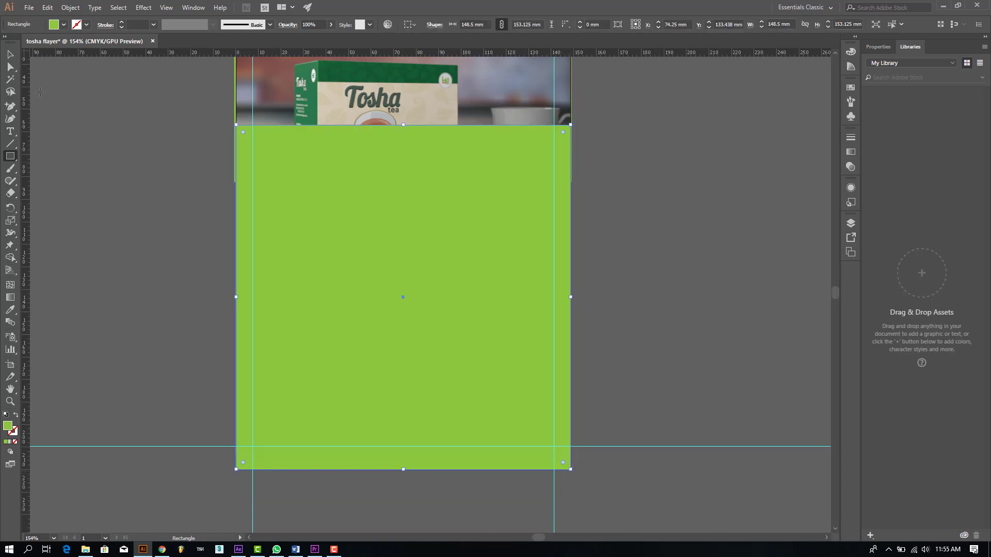
{"action": "key", "text": "v"}
{"action": "right_click", "coordinate": [407, 299]}
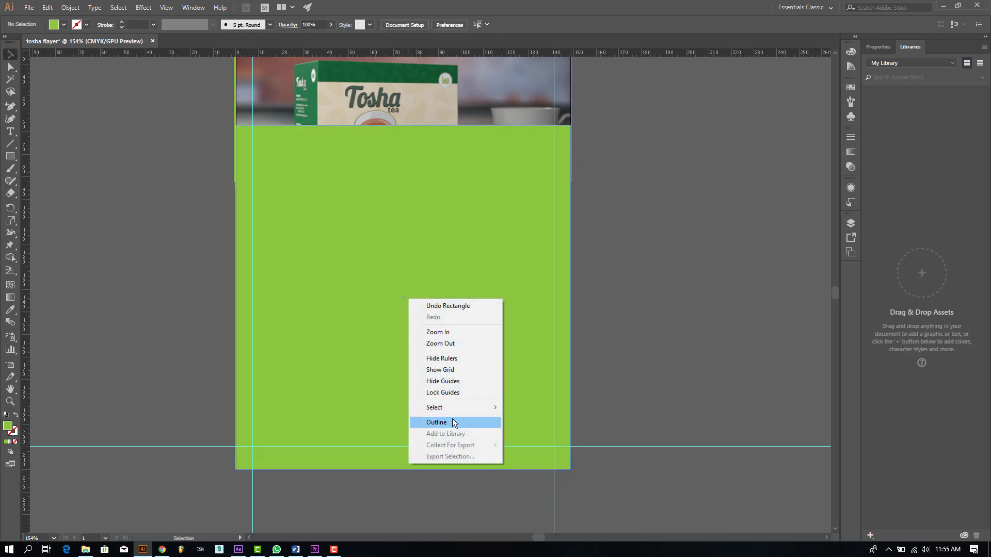
{"action": "left_click", "coordinate": [675, 361]}
{"action": "right_click", "coordinate": [420, 327]}
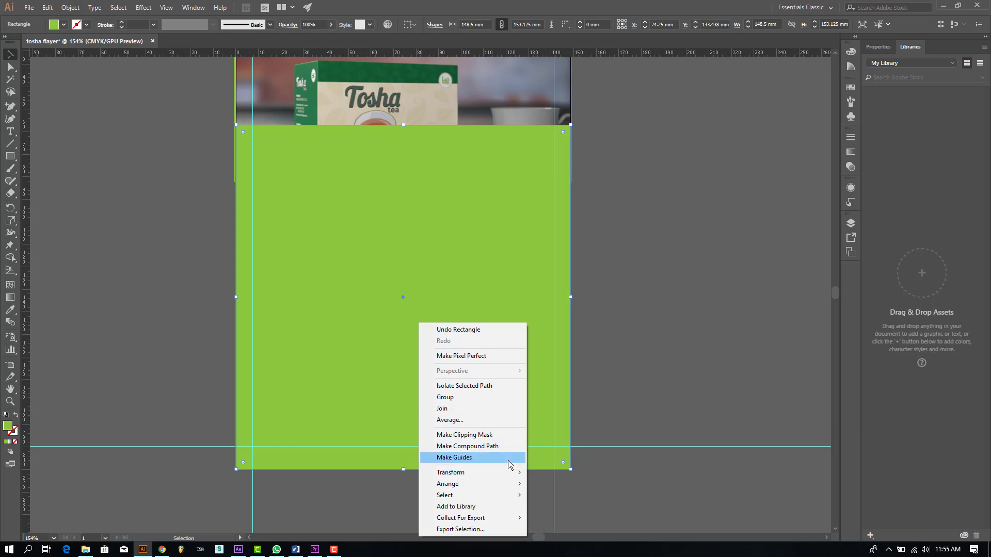
{"action": "mouse_move", "coordinate": [500, 484]}
{"action": "left_click", "coordinate": [559, 518]}
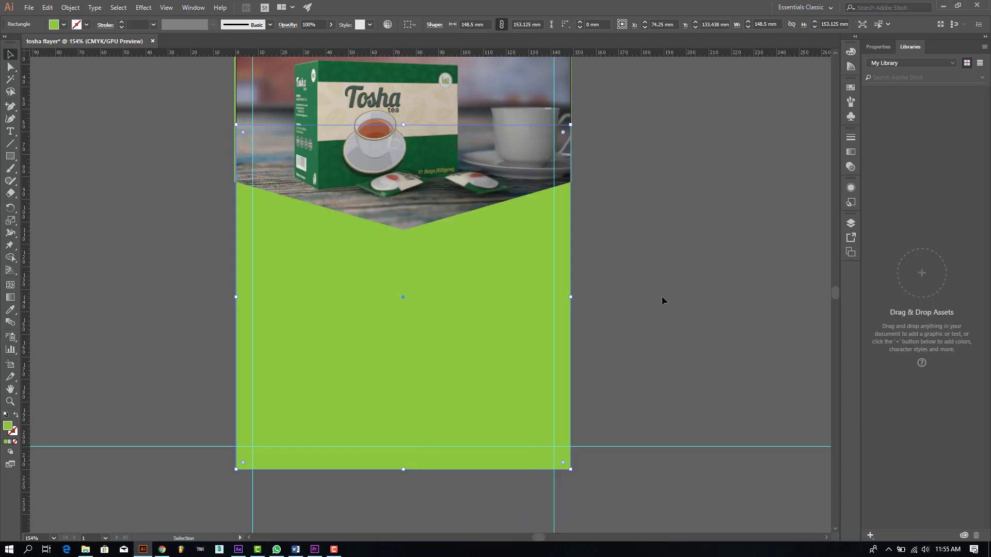
Step: Fill the new rectangle with a dark green swatch
{"action": "scroll", "coordinate": [257, 316], "scroll_direction": "up", "scroll_amount": 2}
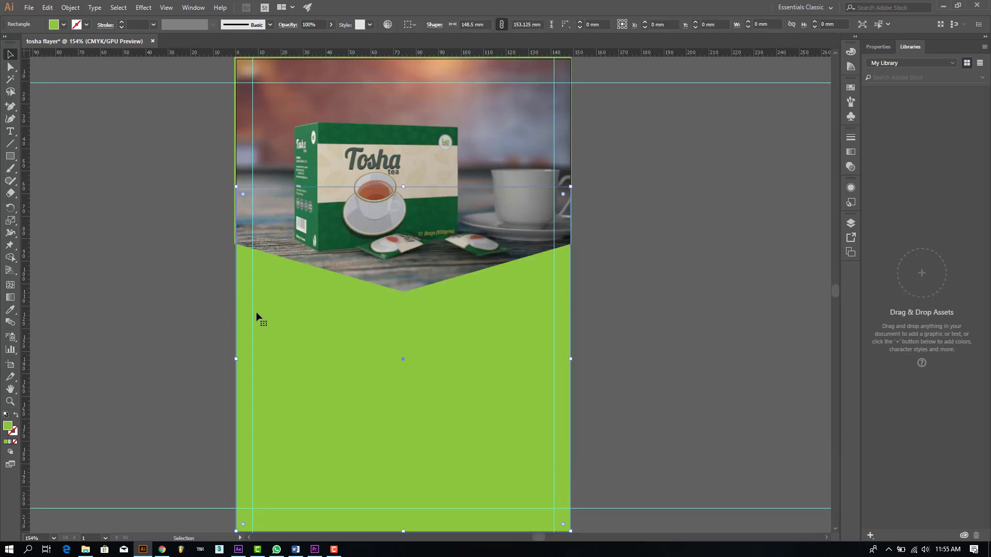
{"action": "left_click", "coordinate": [63, 23]}
{"action": "left_click", "coordinate": [52, 55]}
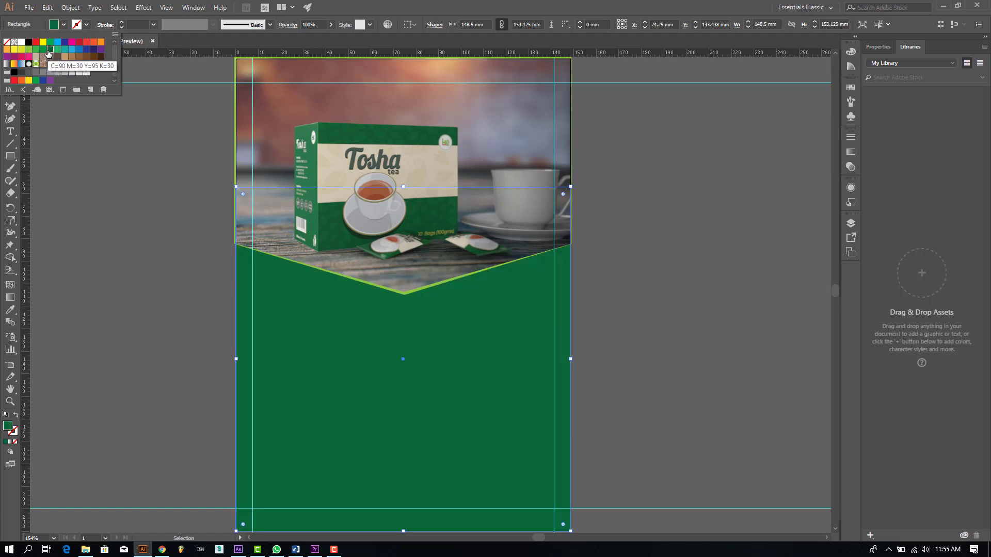
{"action": "left_click", "coordinate": [134, 306]}
{"action": "left_click", "coordinate": [134, 306]}
{"action": "scroll", "coordinate": [193, 275], "scroll_direction": "up", "scroll_amount": 3}
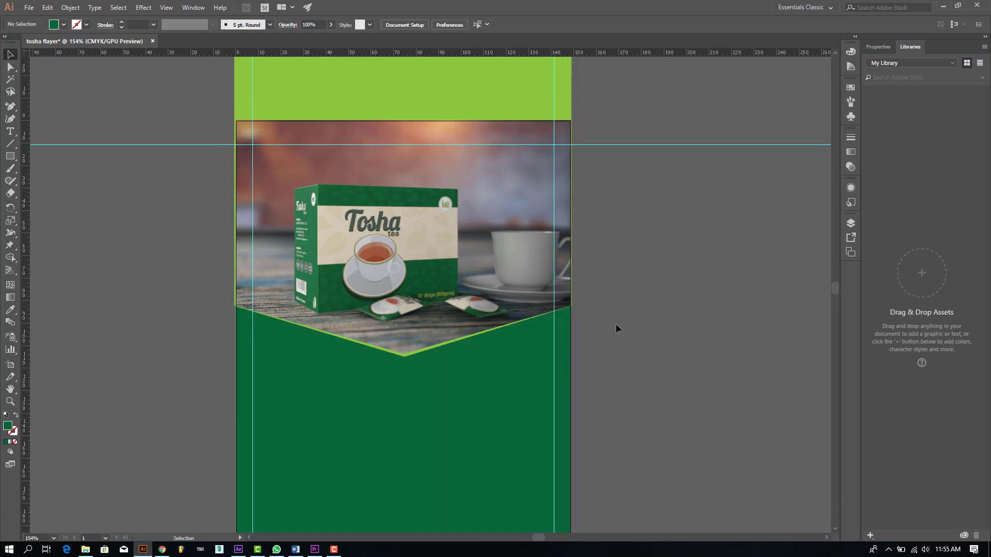
{"action": "left_click", "coordinate": [344, 417]}
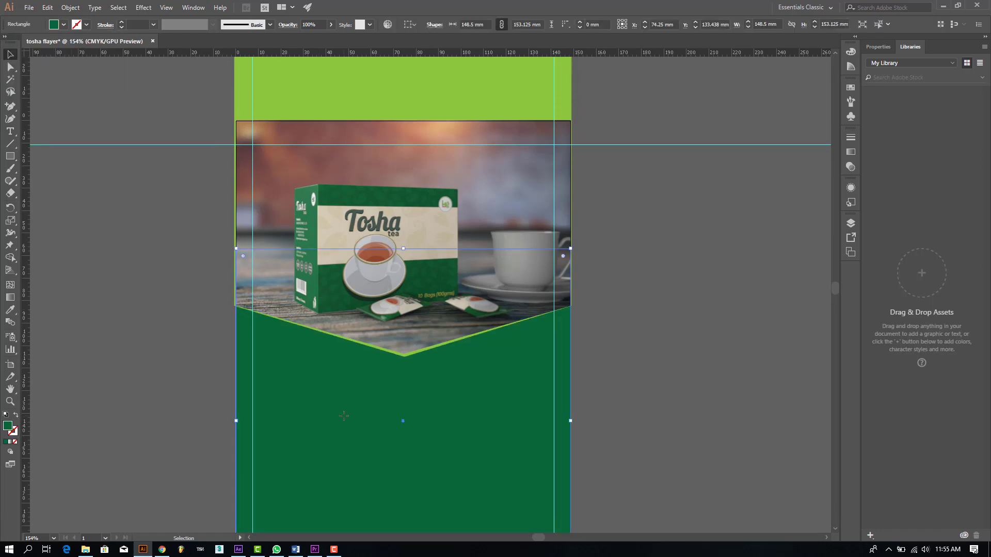
{"action": "key", "text": "a"}
{"action": "key", "text": "ctrl+shift+a"}
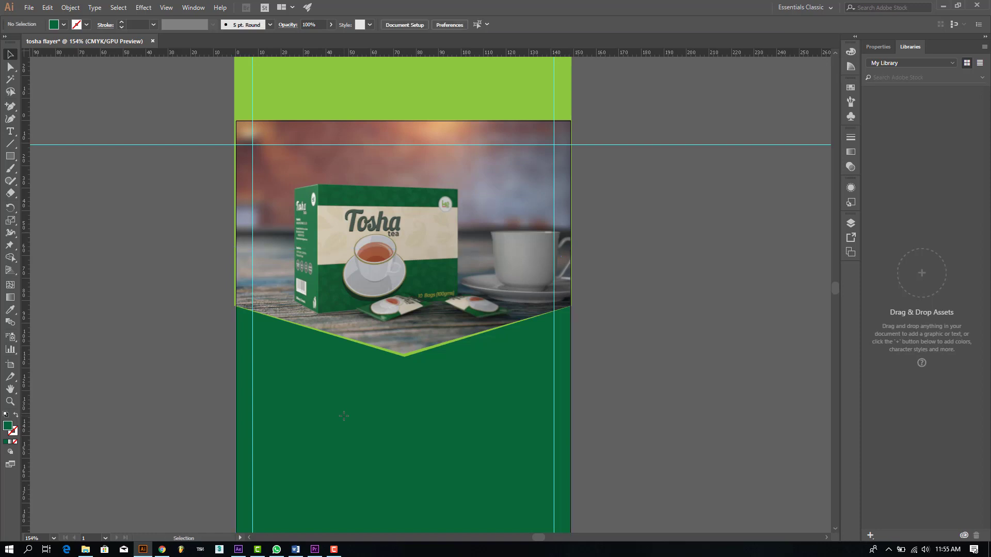
{"action": "key", "text": "v"}
{"action": "scroll", "coordinate": [347, 409], "scroll_direction": "down", "scroll_amount": 3}
{"action": "scroll", "coordinate": [373, 367], "scroll_direction": "up", "scroll_amount": 2}
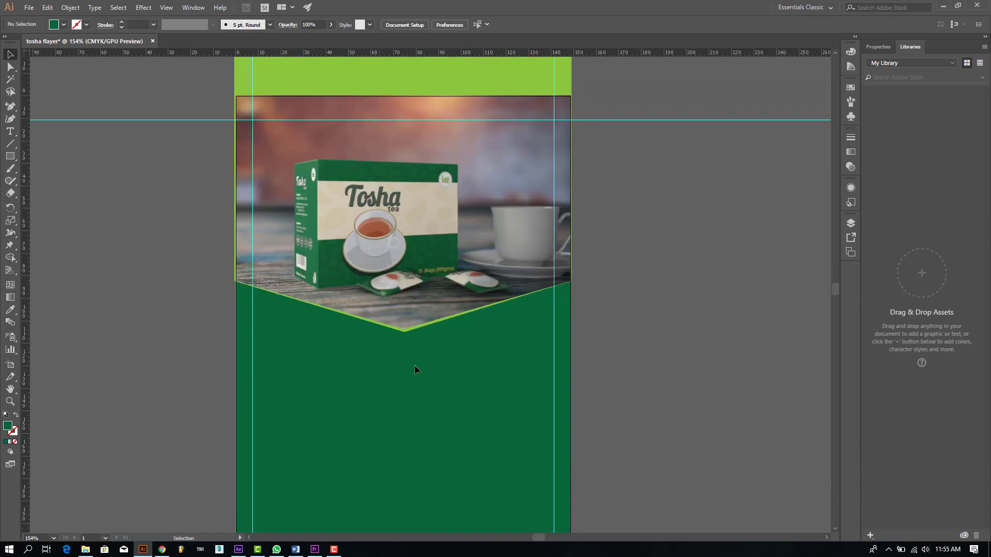
{"action": "scroll", "coordinate": [402, 393], "scroll_direction": "down", "scroll_amount": 2}
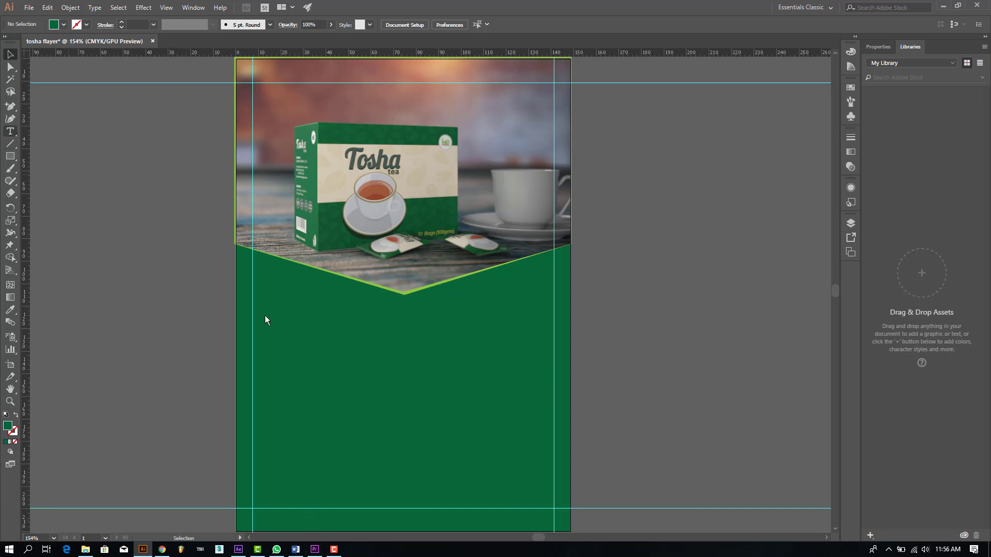
Step: Create a text area in the dark green section and paste the Swahili Tosha tea text
{"action": "left_click_drag", "start_coordinate": [254, 317], "coordinate": [553, 508]}
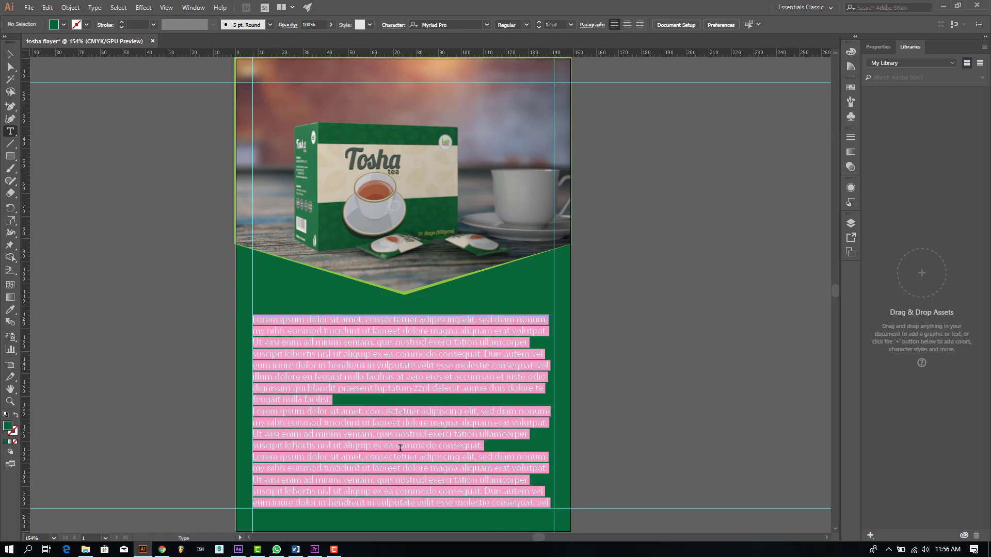
{"action": "left_click", "coordinate": [47, 7]}
{"action": "left_click", "coordinate": [67, 69]}
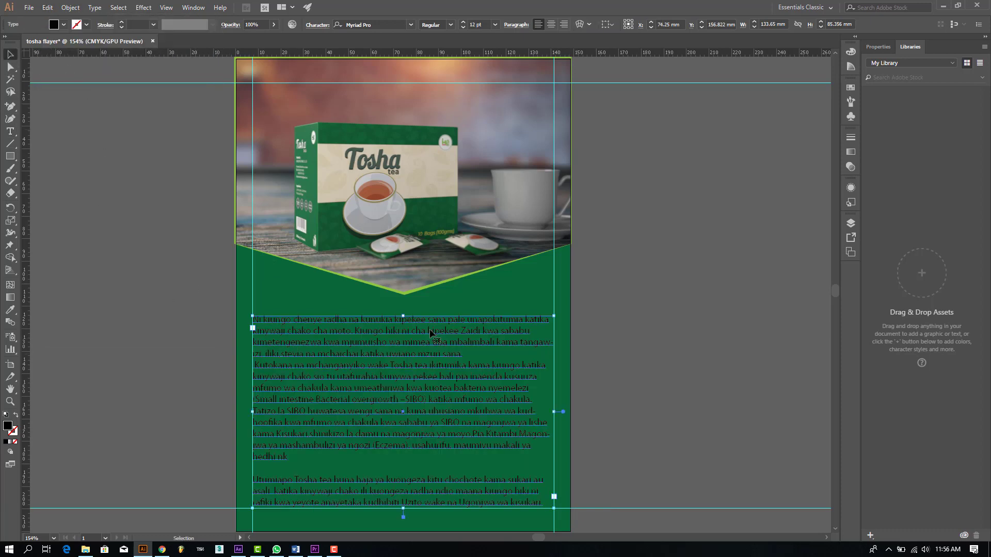
{"action": "scroll", "coordinate": [416, 360], "scroll_direction": "down", "scroll_amount": 3}
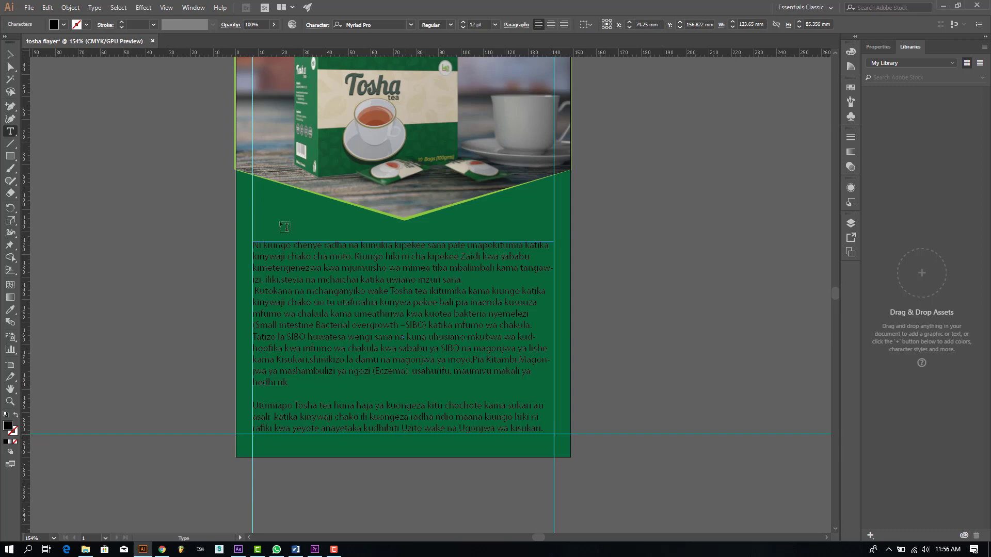
{"action": "key", "text": "Escape"}
Step: Extend the text frame downward to fit all text and select the whole body copy
{"action": "scroll", "coordinate": [403, 370], "scroll_direction": "down", "scroll_amount": 3}
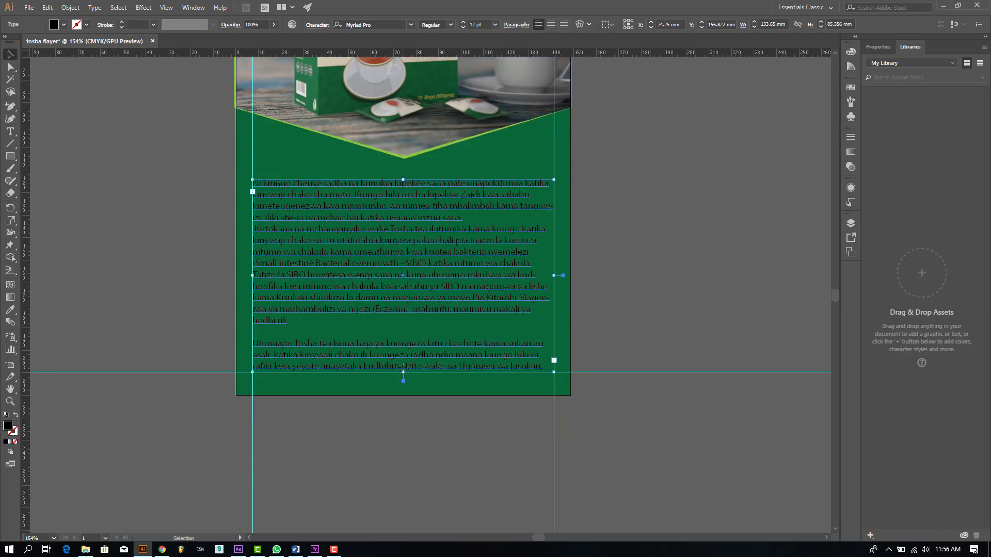
{"action": "left_click_drag", "start_coordinate": [403, 374], "coordinate": [416, 439]}
{"action": "double_click", "coordinate": [543, 367]}
{"action": "left_click_drag", "start_coordinate": [543, 367], "coordinate": [256, 183]}
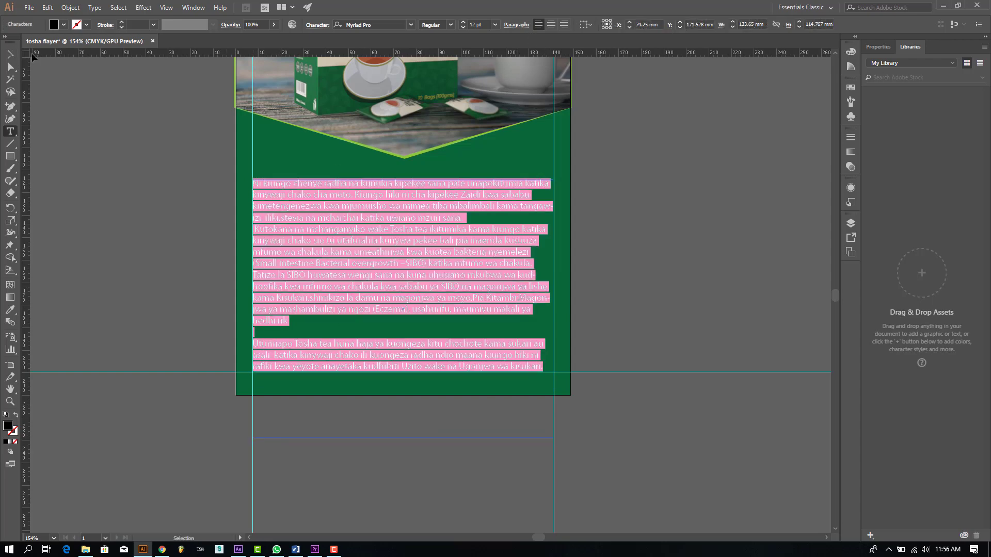
Step: Make the body text white, in Roboto at 10 pt
{"action": "left_click", "coordinate": [63, 23]}
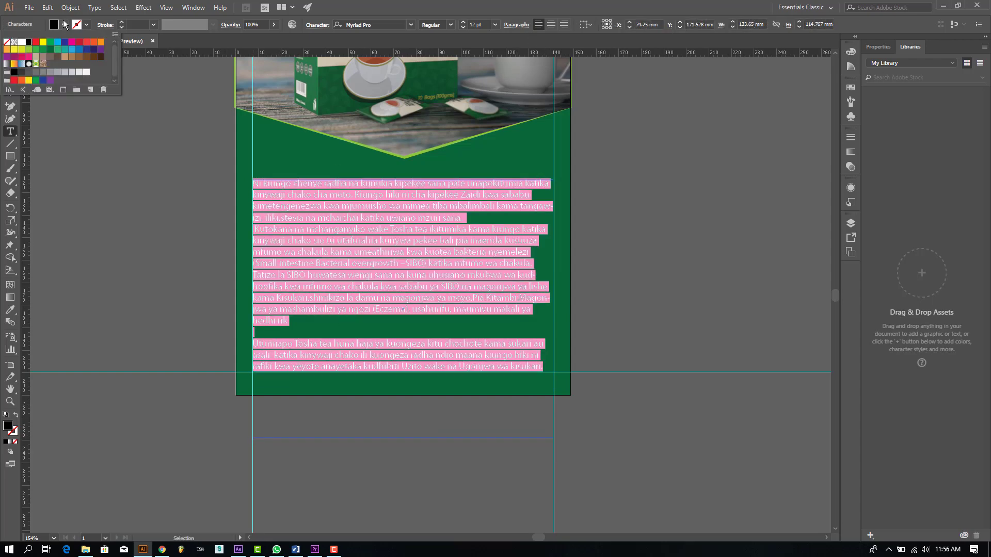
{"action": "left_click", "coordinate": [21, 42]}
{"action": "left_click", "coordinate": [361, 25]}
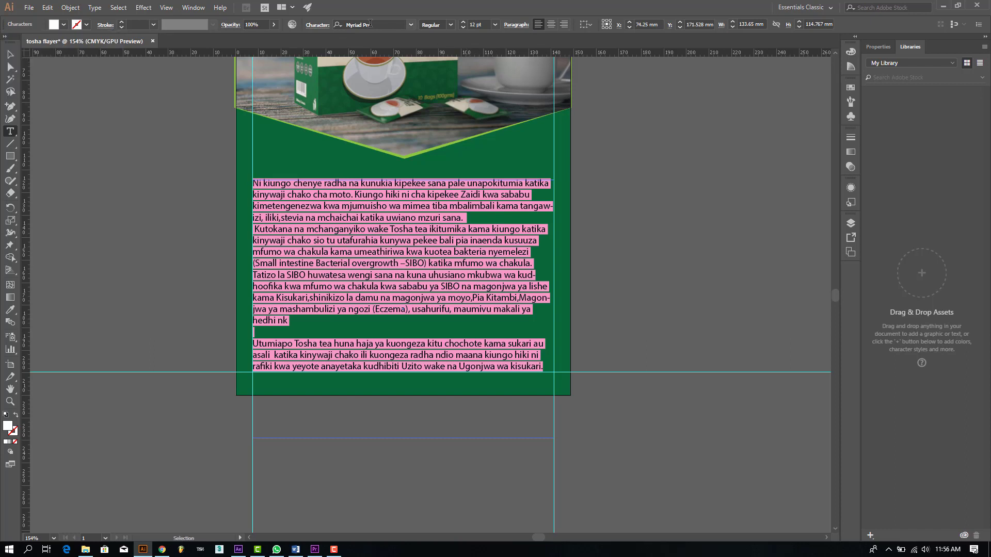
{"action": "left_click", "coordinate": [372, 24]}
{"action": "type", "text": "R"}
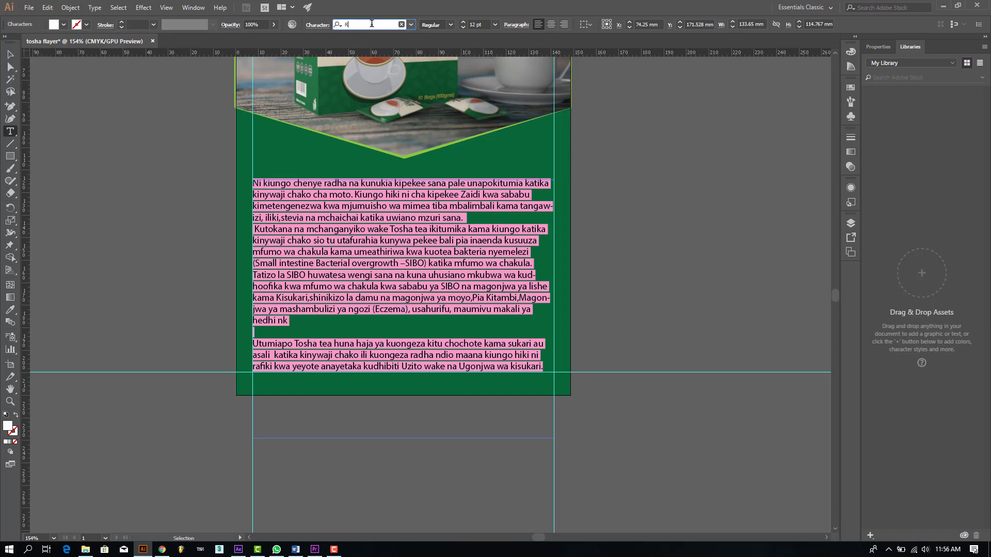
{"action": "type", "text": "OBOTO"}
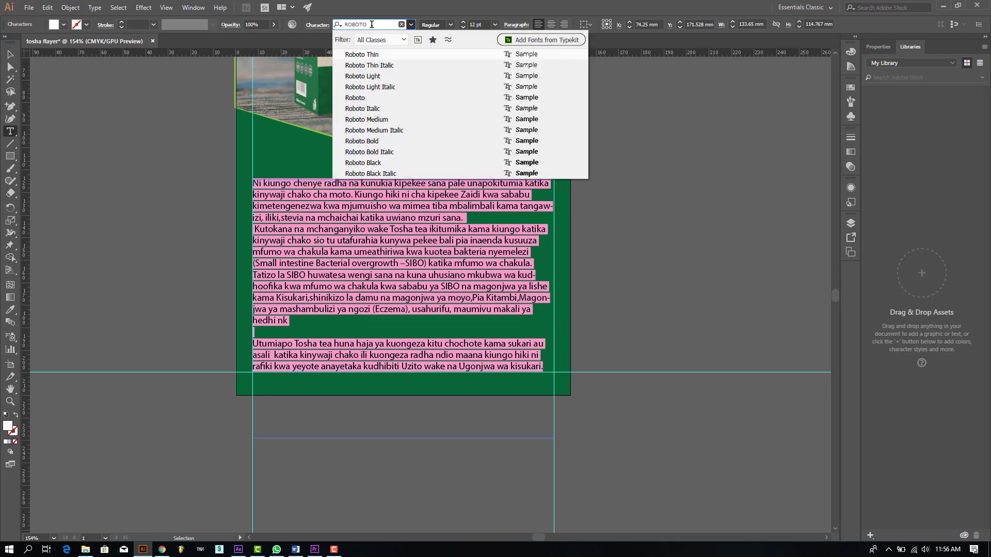
{"action": "left_click", "coordinate": [374, 97]}
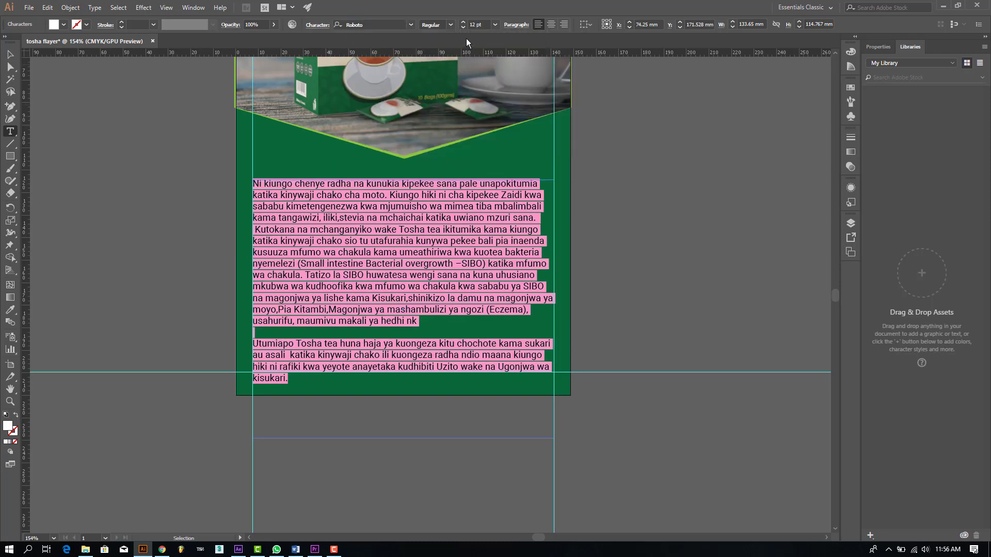
{"action": "left_click", "coordinate": [494, 25]}
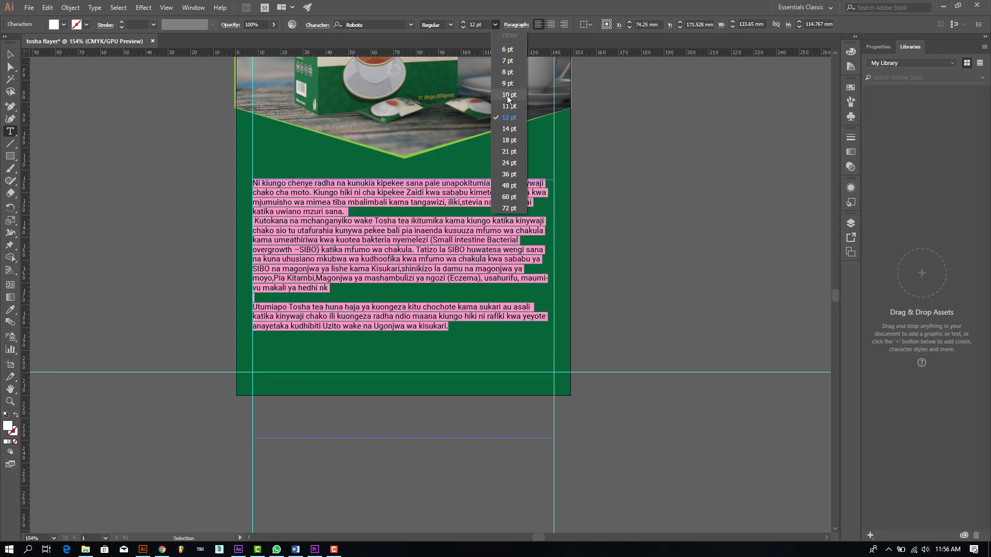
{"action": "left_click", "coordinate": [508, 95]}
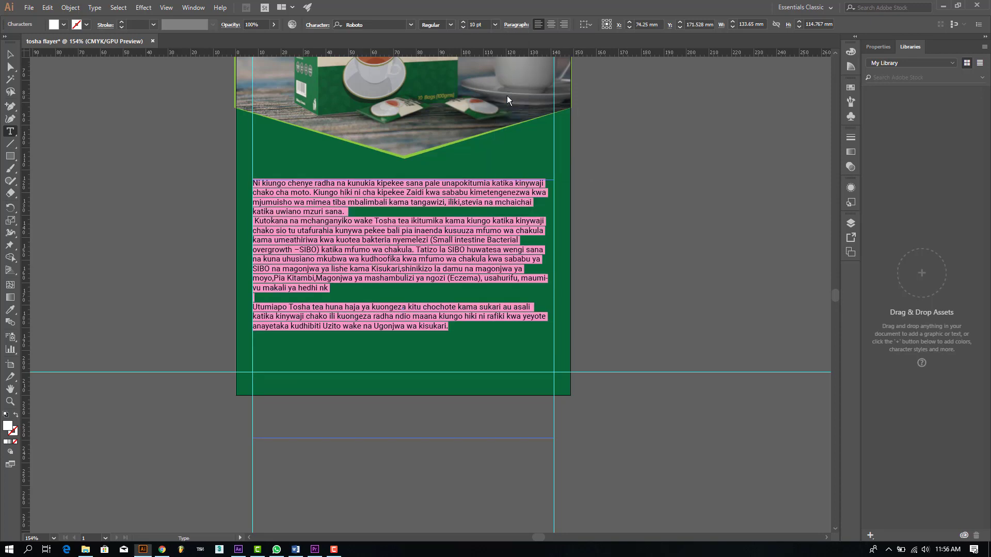
Step: Justify the paragraphs with last line left and add a blank line after 'sana.'
{"action": "left_click", "coordinate": [512, 26]}
{"action": "left_click", "coordinate": [468, 42]}
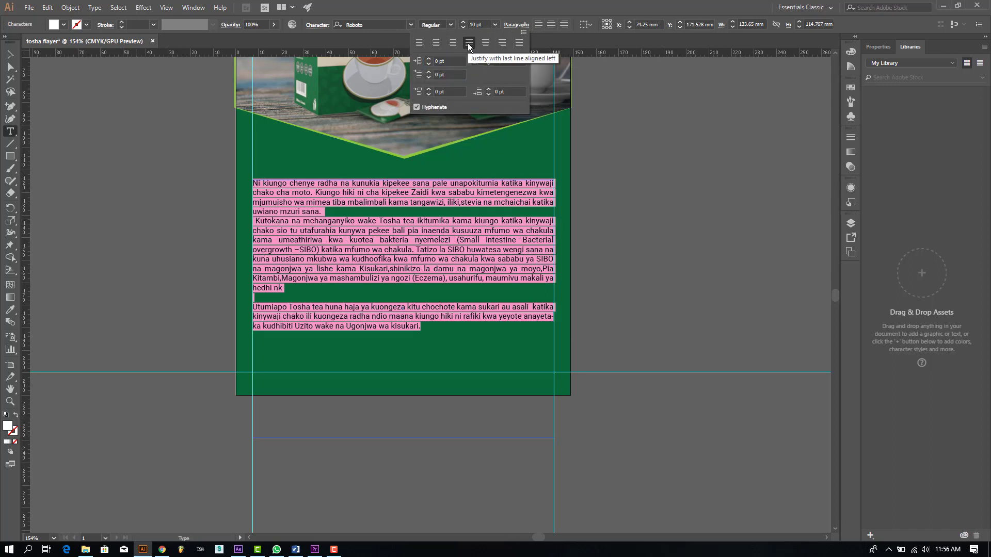
{"action": "left_click", "coordinate": [325, 212]}
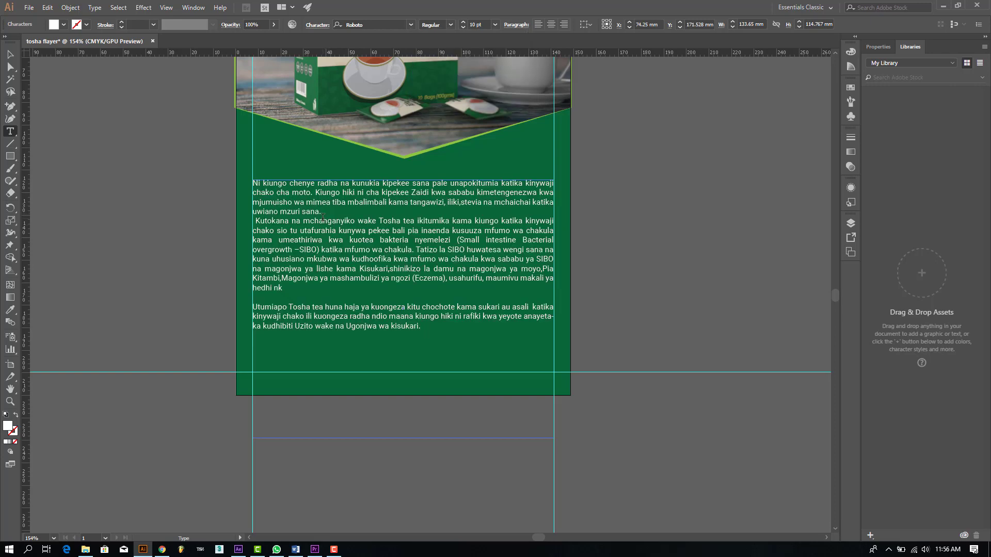
{"action": "key", "text": "Return"}
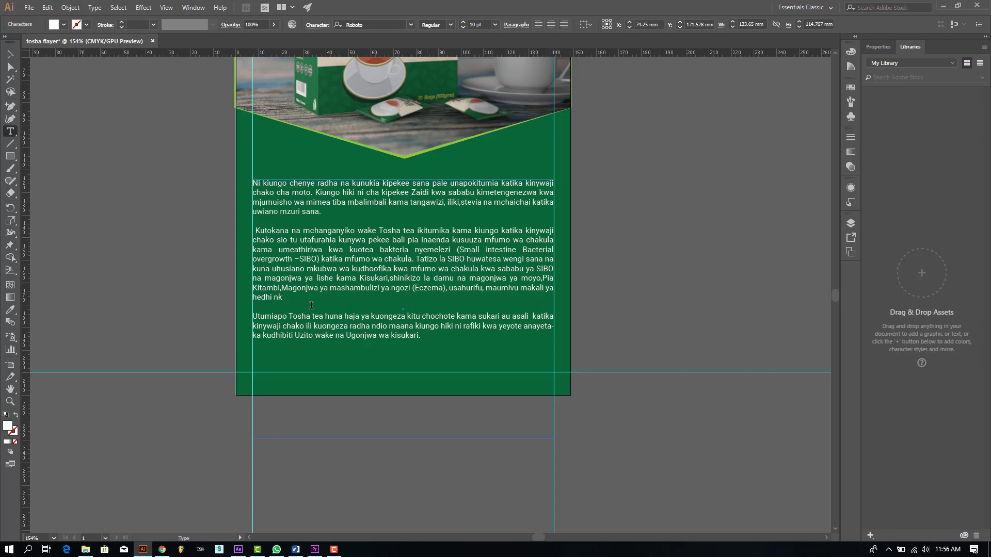
{"action": "left_click_drag", "start_coordinate": [423, 338], "coordinate": [244, 180]}
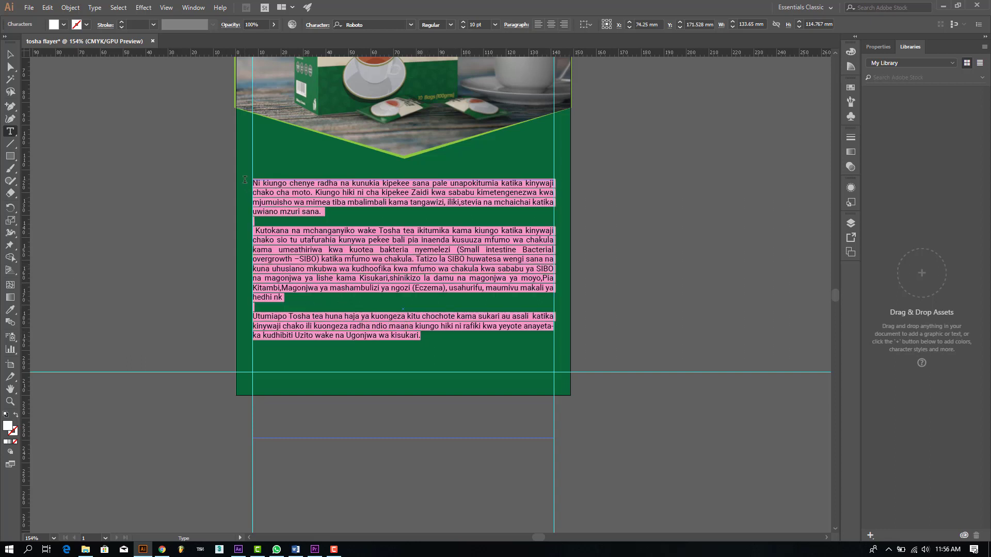
Step: Reduce the body text to 9 pt and make '(Small intestine Bacterial overgrowth –SIBO)' bold
{"action": "left_click", "coordinate": [463, 26]}
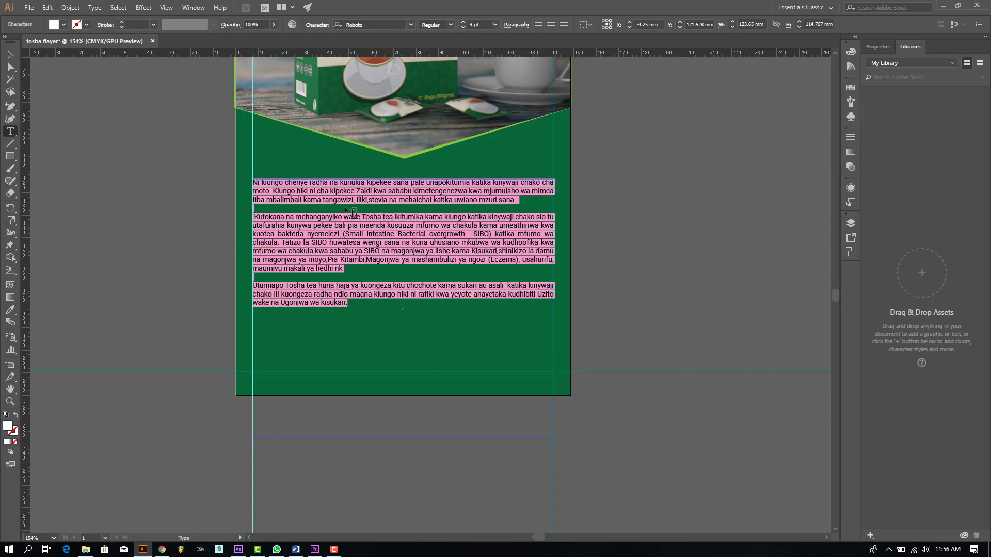
{"action": "left_click", "coordinate": [349, 282]}
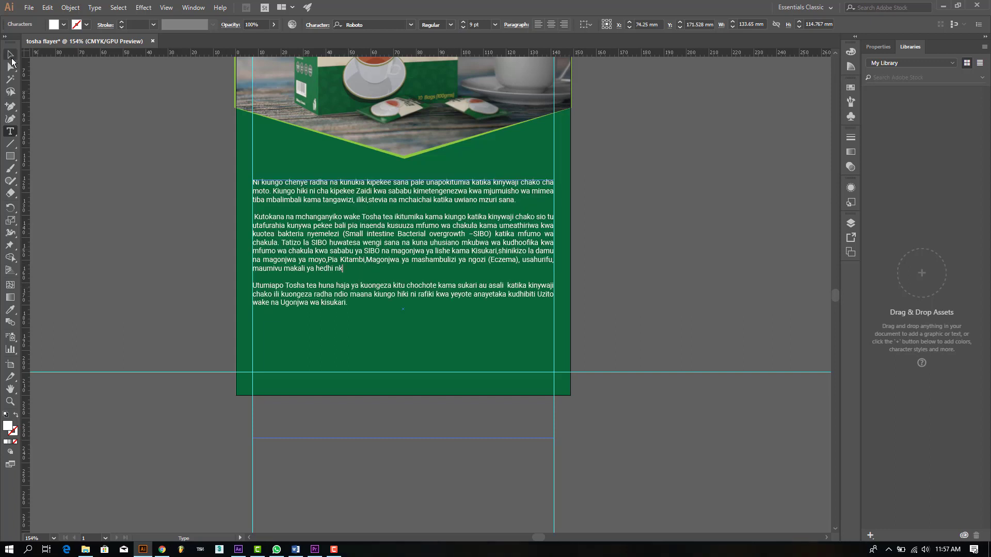
{"action": "left_click", "coordinate": [10, 54]}
{"action": "left_click", "coordinate": [310, 215]}
{"action": "double_click", "coordinate": [347, 233]}
{"action": "mouse_move", "coordinate": [342, 234]}
{"action": "left_mouse_down"}
{"action": "mouse_move", "coordinate": [493, 234]}
{"action": "mouse_move", "coordinate": [361, 225]}
{"action": "mouse_move", "coordinate": [347, 234]}
{"action": "left_mouse_up"}
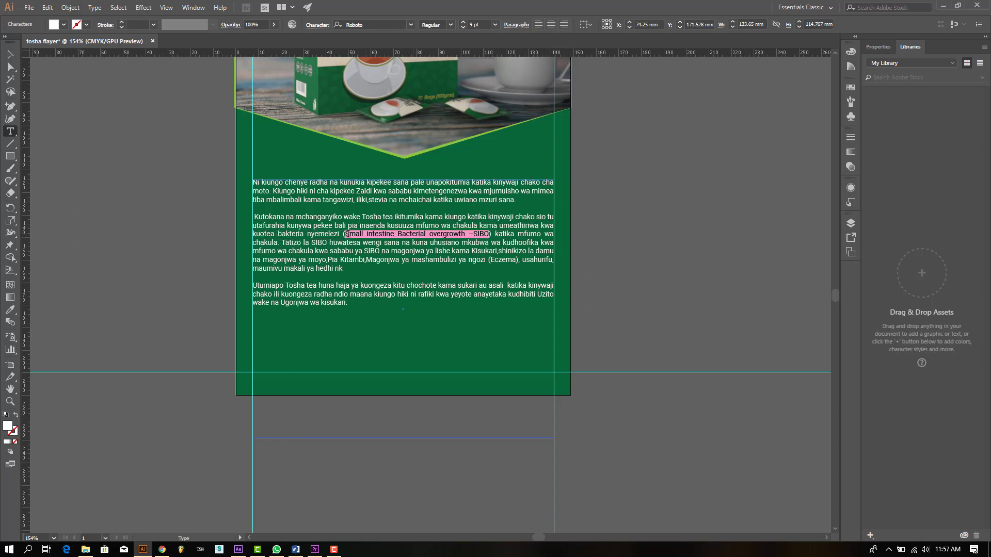
{"action": "left_click", "coordinate": [450, 24]}
{"action": "left_click", "coordinate": [440, 129]}
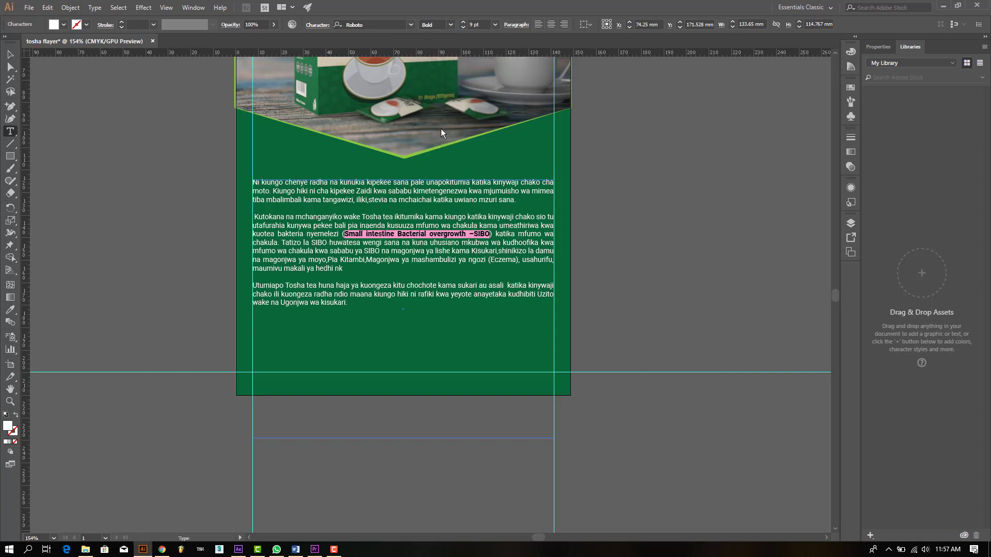
Step: Make the word 'Eczema' bold and leave text editing
{"action": "left_click", "coordinate": [360, 290]}
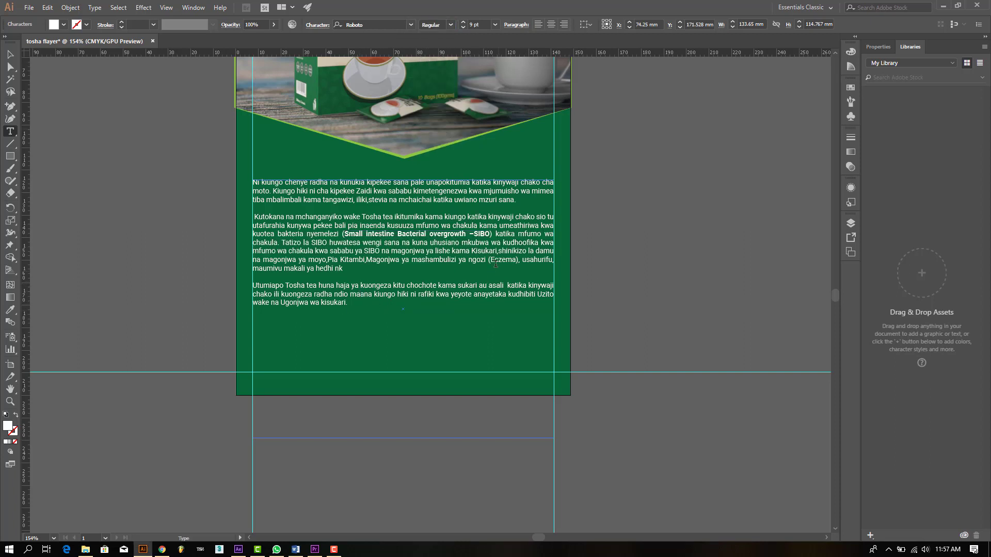
{"action": "left_click_drag", "start_coordinate": [490, 259], "coordinate": [510, 261]}
{"action": "left_click", "coordinate": [450, 25]}
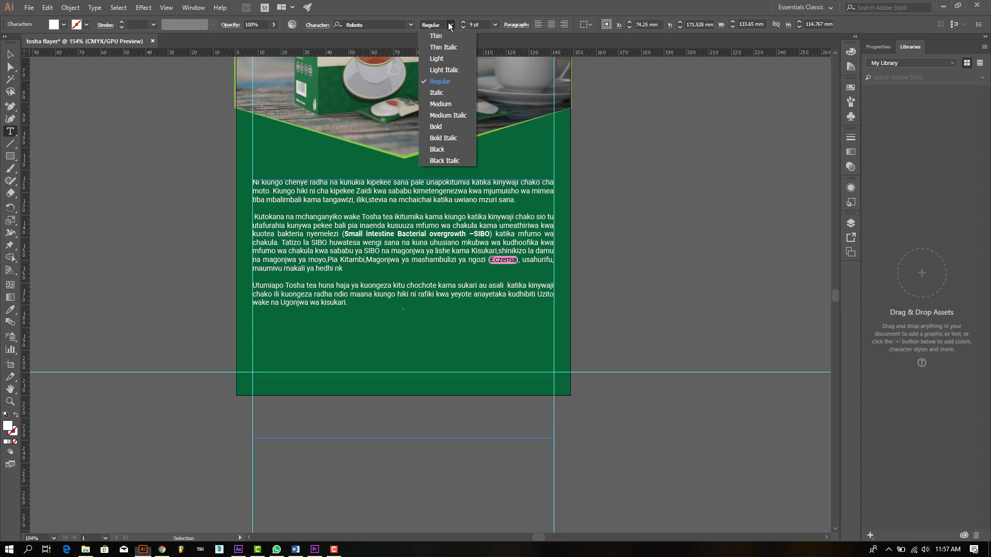
{"action": "left_click", "coordinate": [442, 126]}
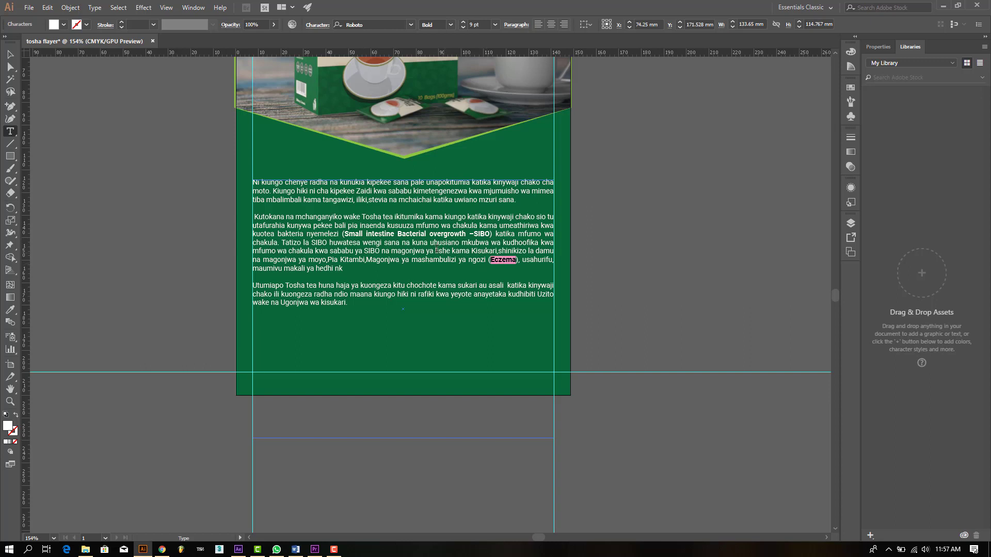
{"action": "key", "text": "Escape"}
{"action": "left_click", "coordinate": [158, 191]}
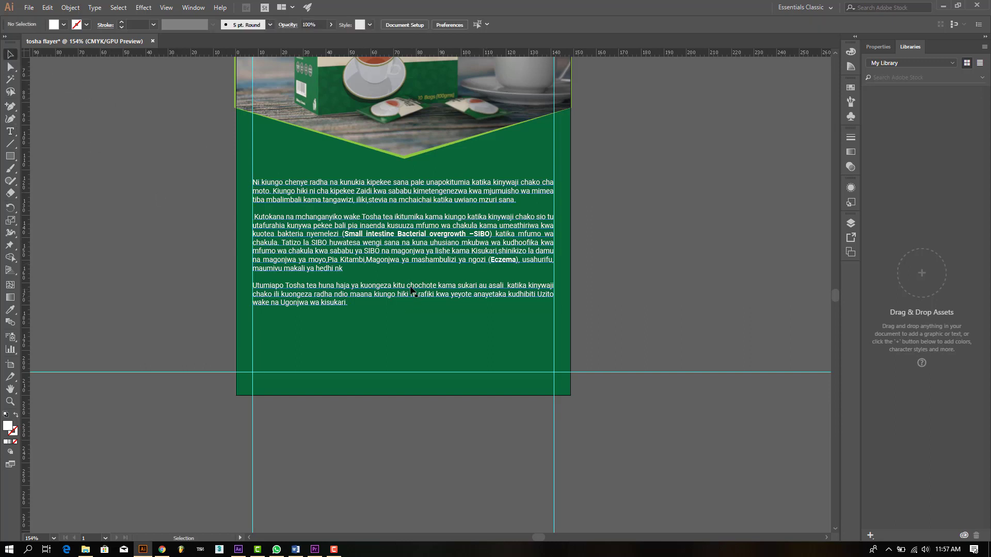
{"action": "scroll", "coordinate": [429, 286], "scroll_direction": "up", "scroll_amount": 1}
{"action": "left_click", "coordinate": [10, 132]}
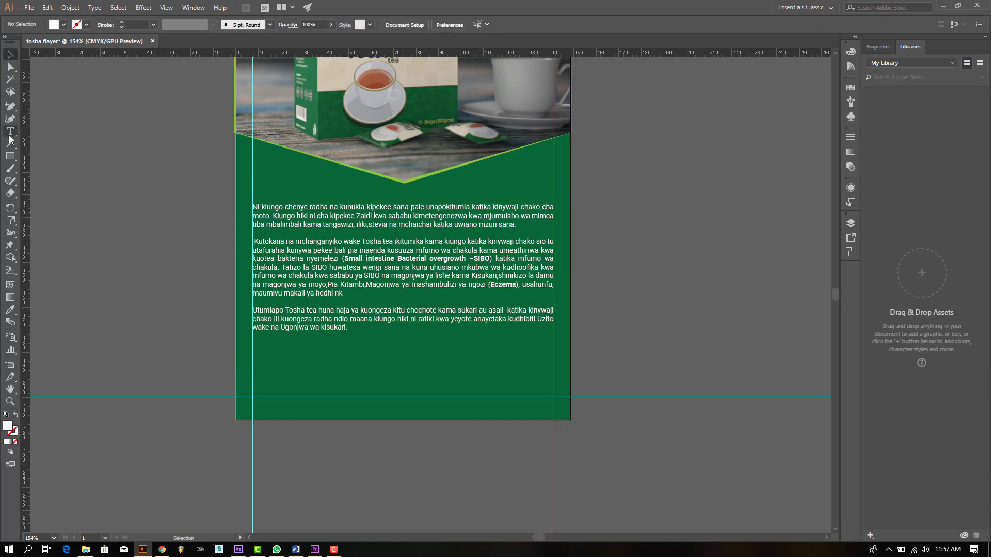
Step: Type 'Tosha Tea' on the pasteboard and enlarge it to about 29 pt
{"action": "left_click", "coordinate": [84, 202]}
{"action": "type", "text": "T"}
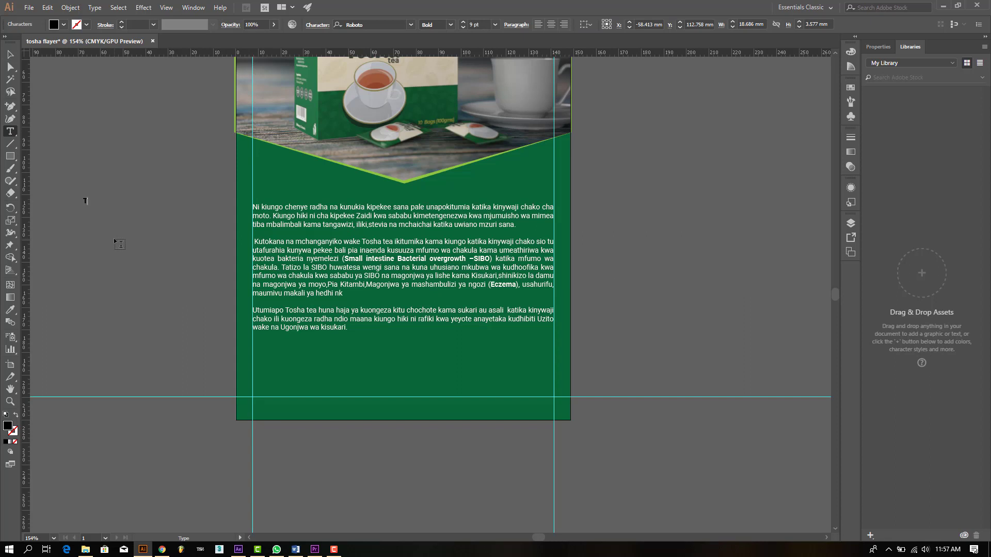
{"action": "type", "text": "osha Tea"}
{"action": "scroll", "coordinate": [114, 238], "scroll_direction": "up", "scroll_amount": 2}
{"action": "key", "text": "Escape"}
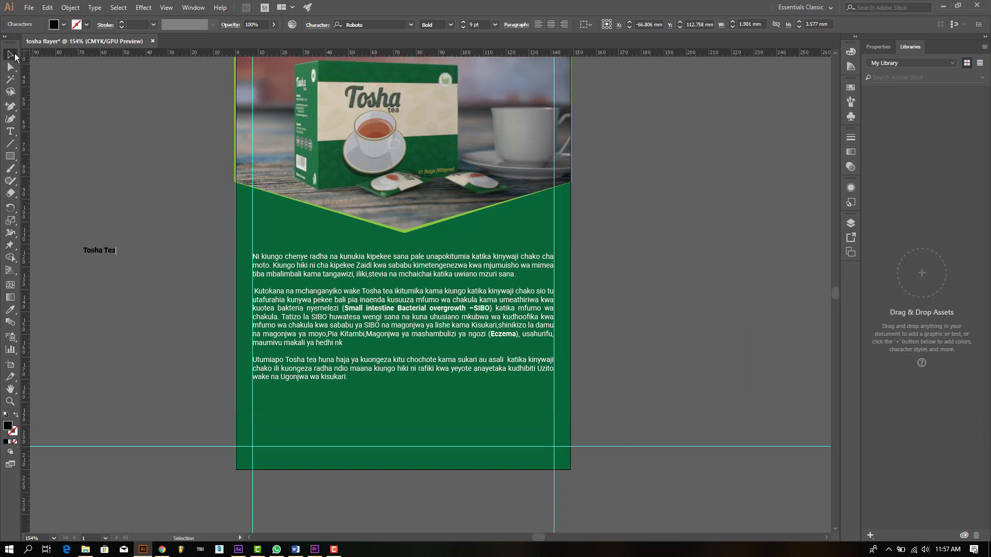
{"action": "left_click", "coordinate": [115, 295]}
{"action": "left_click", "coordinate": [107, 251]}
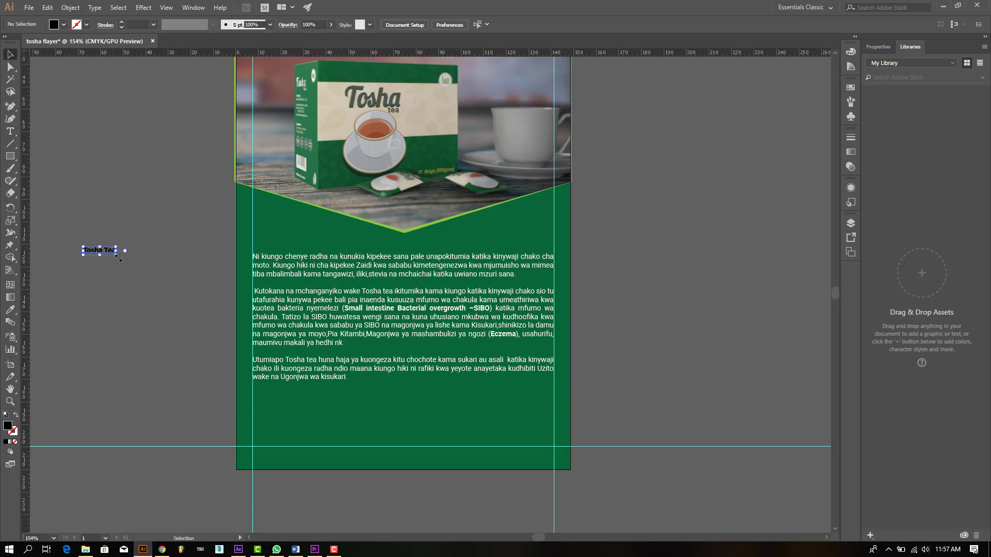
{"action": "left_click_drag", "start_coordinate": [118, 257], "coordinate": [190, 273]}
Step: Set 'Tosha Tea' in green Montserrat Bold and move it just above the body text
{"action": "left_click", "coordinate": [377, 24]}
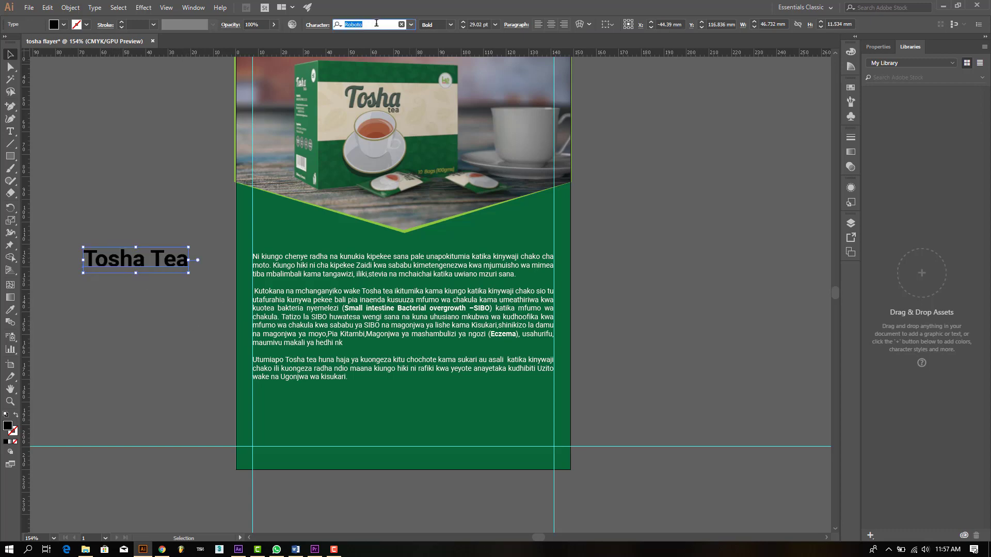
{"action": "type", "text": "mont"}
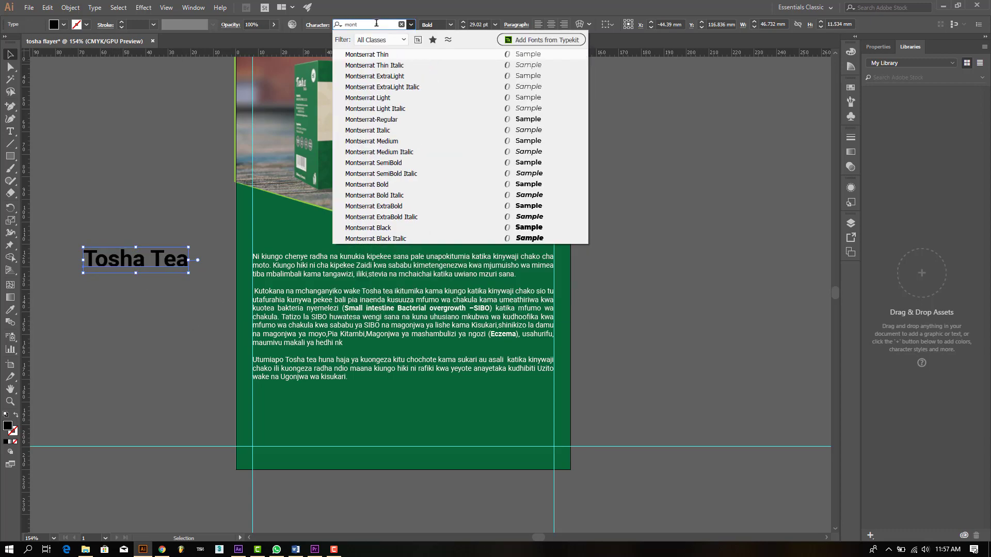
{"action": "left_click", "coordinate": [446, 191]}
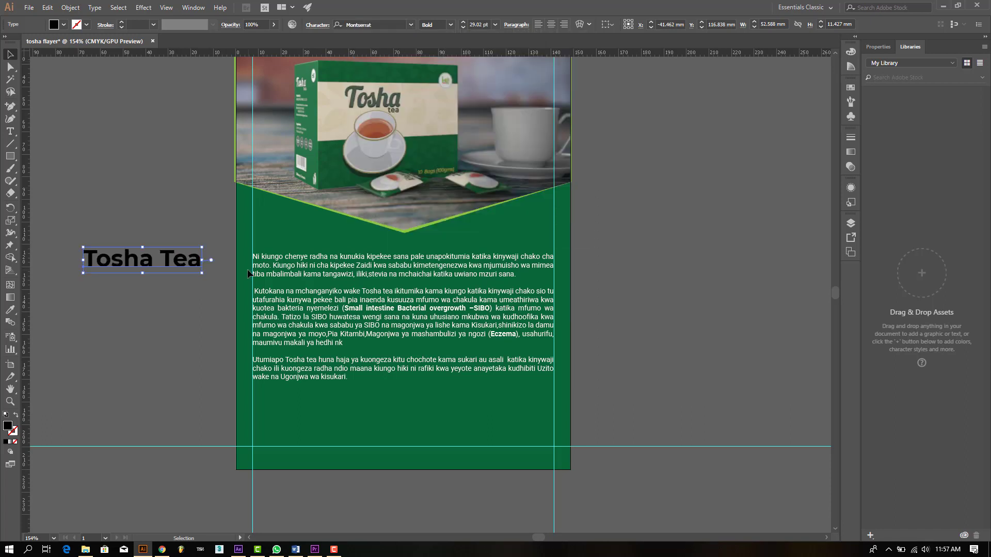
{"action": "left_click", "coordinate": [63, 25]}
{"action": "left_click", "coordinate": [28, 49]}
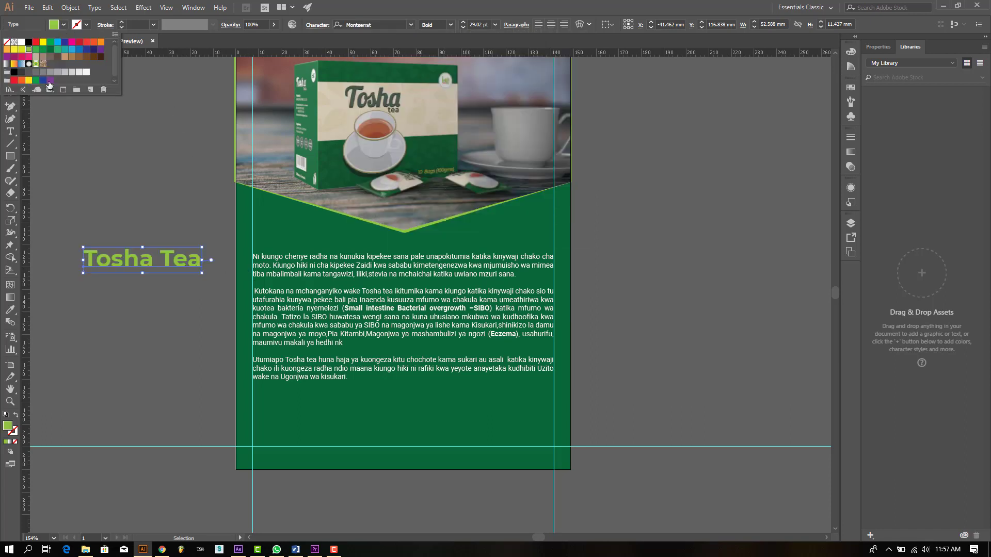
{"action": "left_click", "coordinate": [164, 220]}
{"action": "left_click_drag", "start_coordinate": [172, 261], "coordinate": [340, 240]}
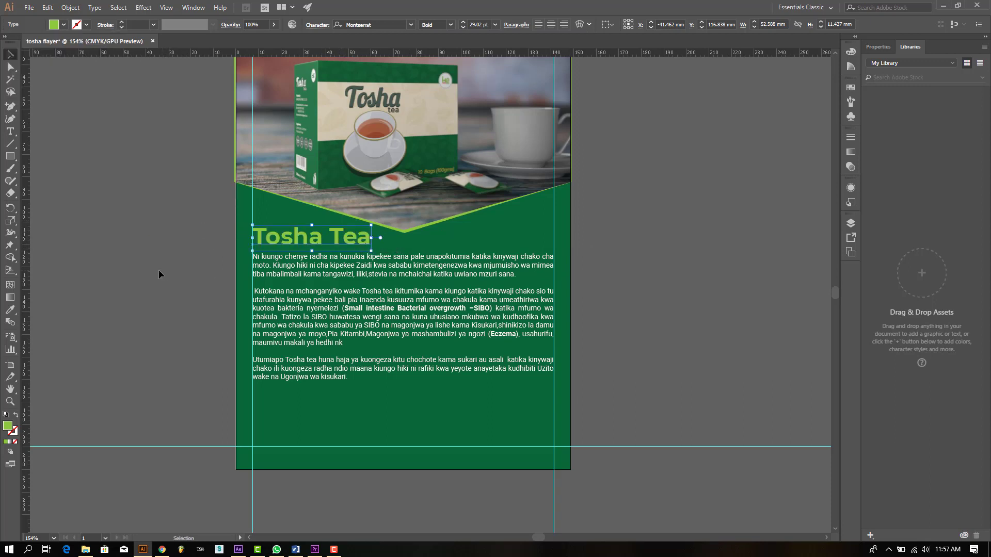
{"action": "left_click", "coordinate": [159, 270]}
Step: Nudge the body text frame and the Tosha Tea heading up one arrow-key step each
{"action": "scroll", "coordinate": [582, 359], "scroll_direction": "down", "scroll_amount": 2}
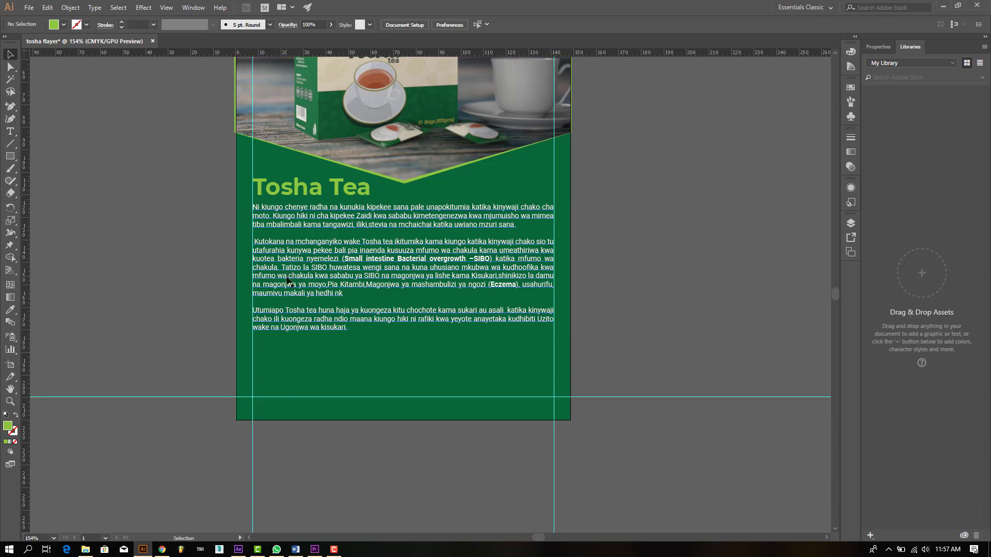
{"action": "left_click", "coordinate": [547, 320]}
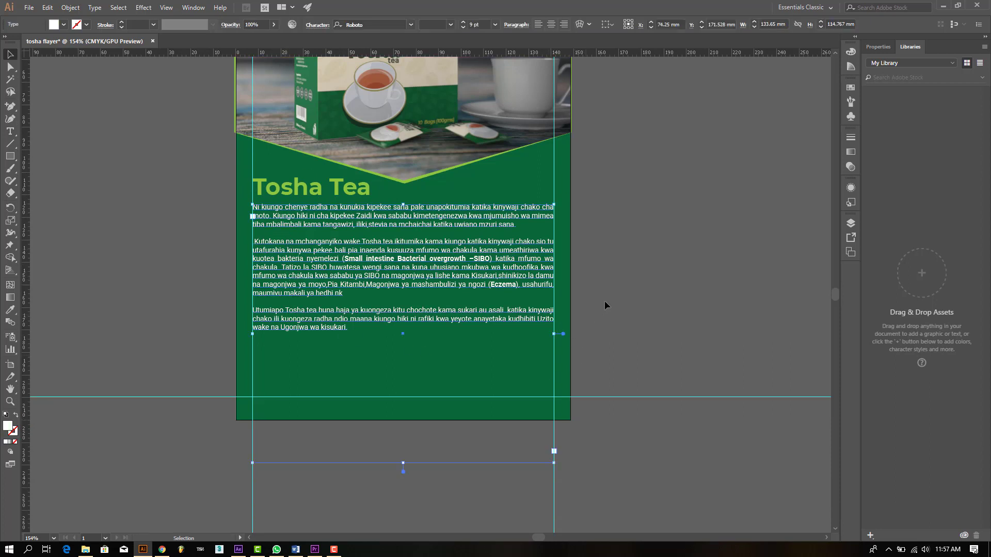
{"action": "left_click", "coordinate": [575, 308]}
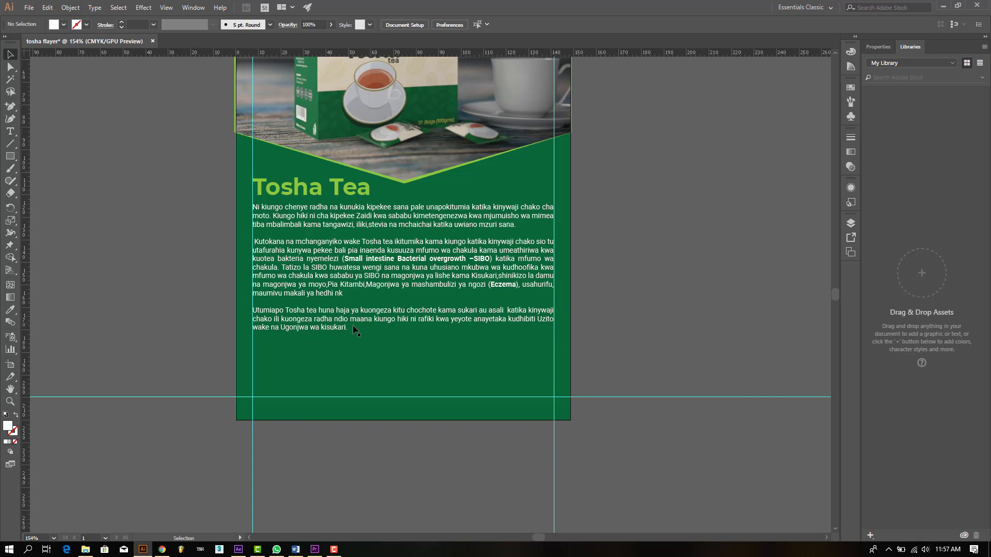
{"action": "left_click", "coordinate": [317, 279]}
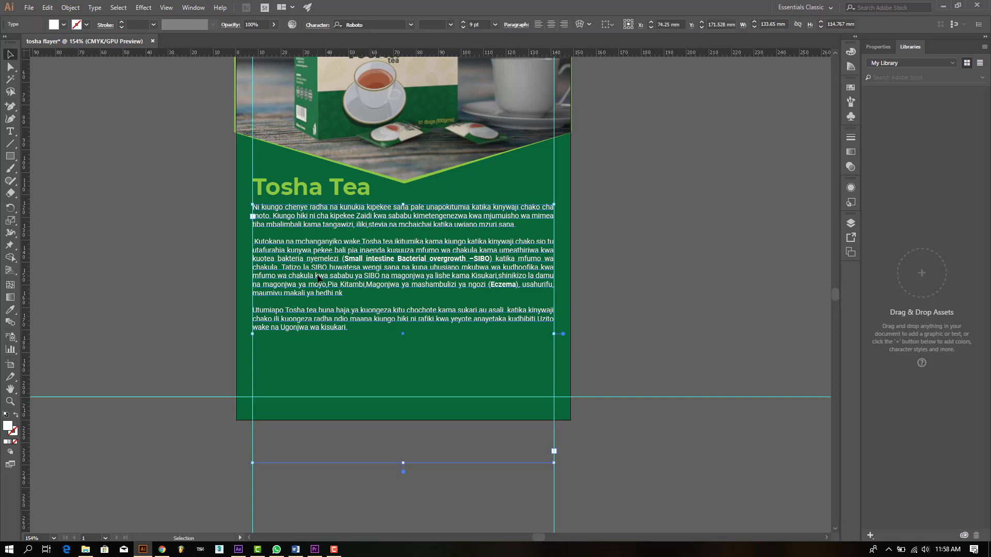
{"action": "key", "text": "Up"}
{"action": "key", "text": "Up"}
{"action": "key", "text": "Up"}
{"action": "key", "text": "Up"}
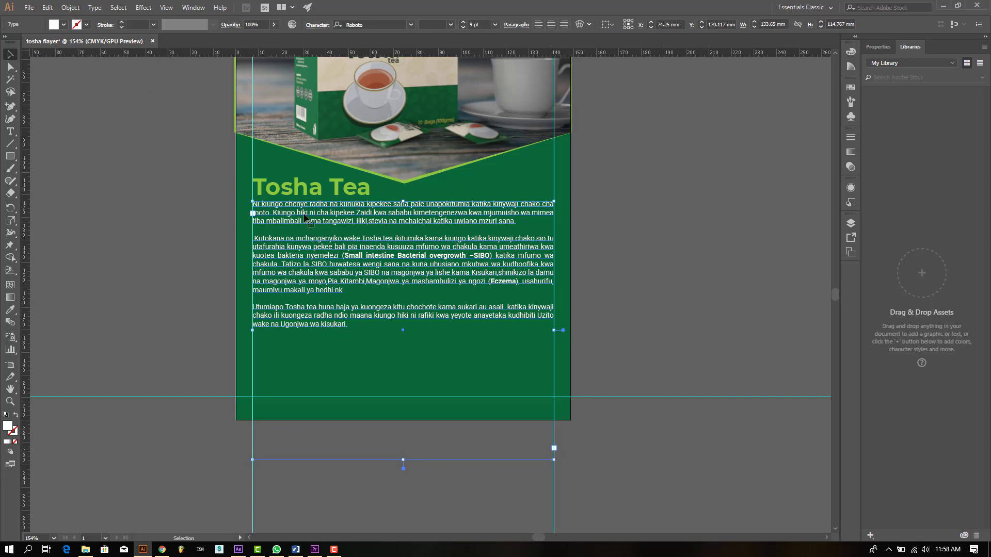
{"action": "left_click", "coordinate": [317, 185]}
{"action": "key", "text": "Up"}
{"action": "key", "text": "Up"}
{"action": "key", "text": "Up"}
{"action": "key", "text": "Up"}
{"action": "key", "text": "Up"}
{"action": "key", "text": "Up"}
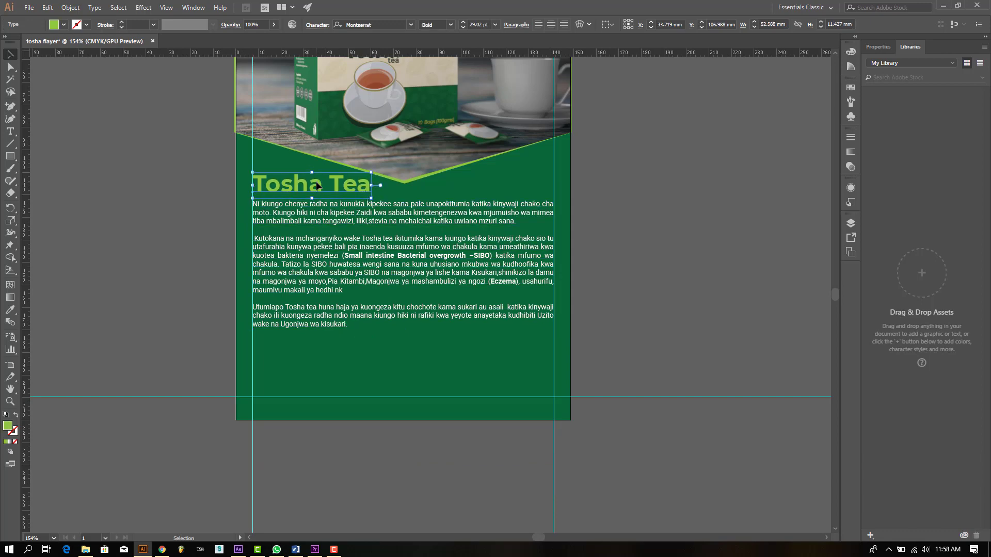
{"action": "left_click", "coordinate": [317, 208]}
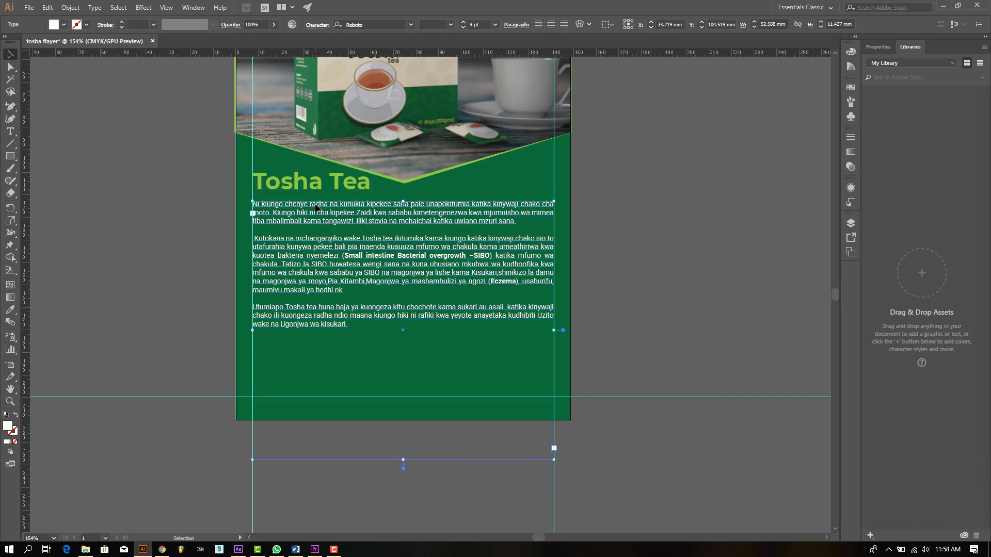
{"action": "key", "text": "Up"}
{"action": "key", "text": "Up"}
{"action": "key", "text": "Up"}
{"action": "key", "text": "Up"}
{"action": "key", "text": "Up"}
{"action": "key", "text": "Up"}
{"action": "key", "text": "Up"}
{"action": "key", "text": "Up"}
{"action": "key", "text": "Up"}
{"action": "key", "text": "Up"}
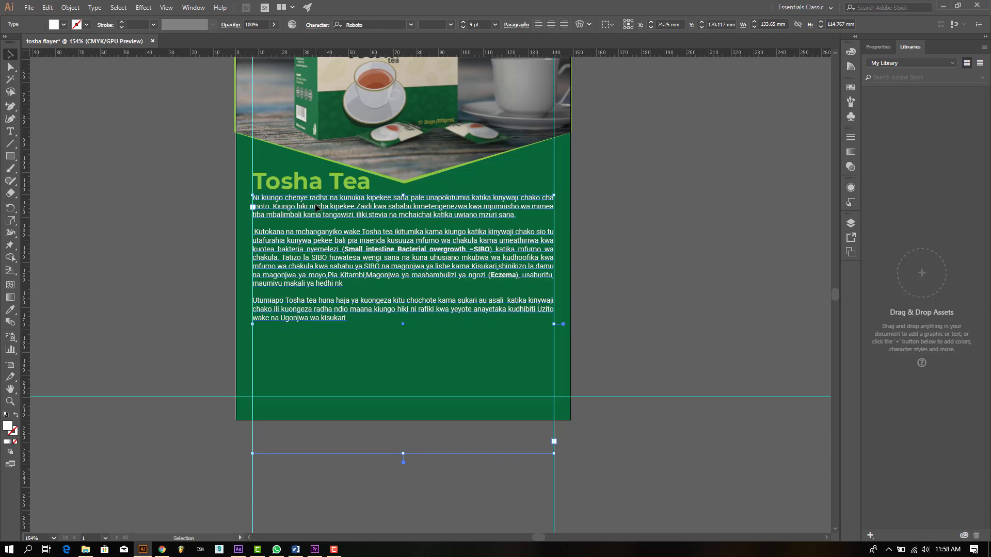
{"action": "left_click", "coordinate": [197, 258]}
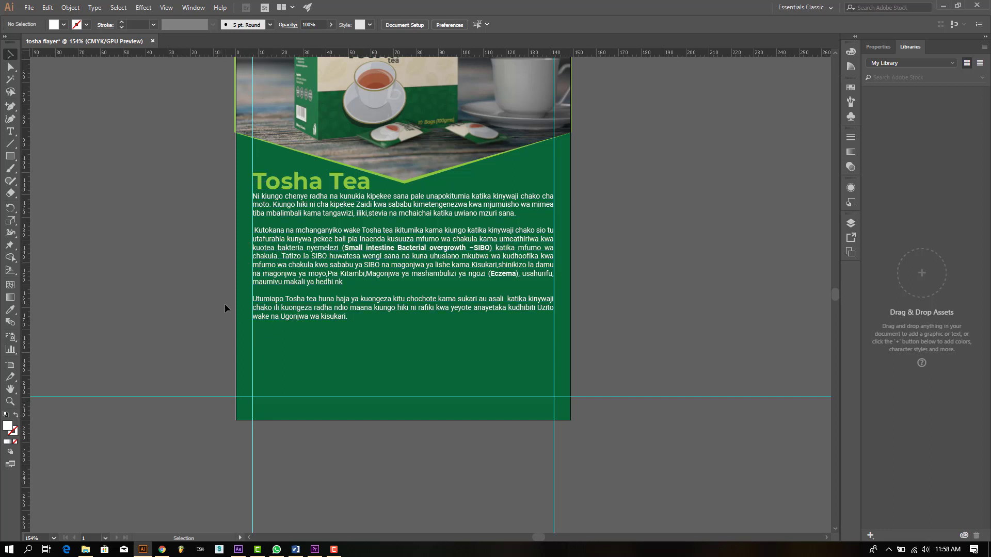
{"action": "scroll", "coordinate": [310, 309], "scroll_direction": "up", "scroll_amount": 3}
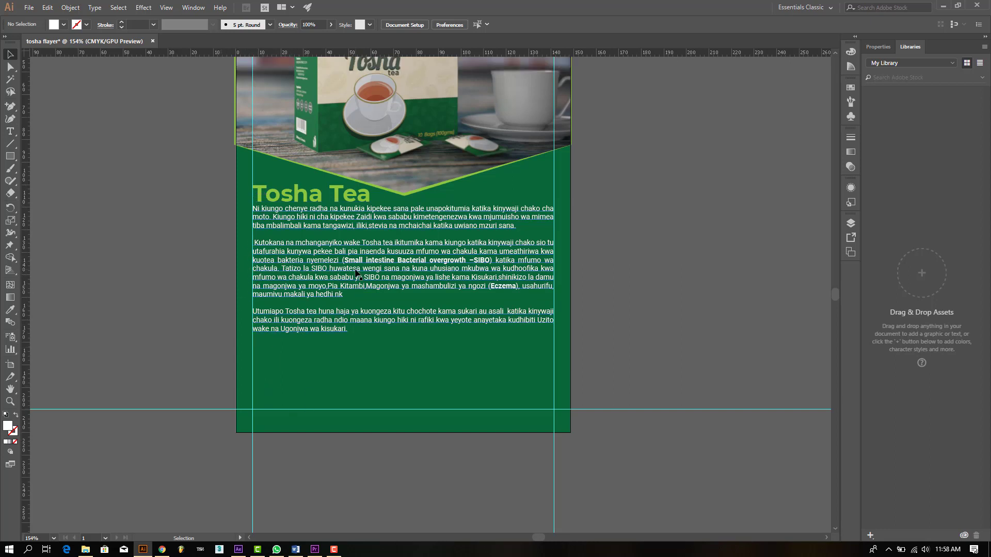
{"action": "scroll", "coordinate": [428, 209], "scroll_direction": "up", "scroll_amount": 2}
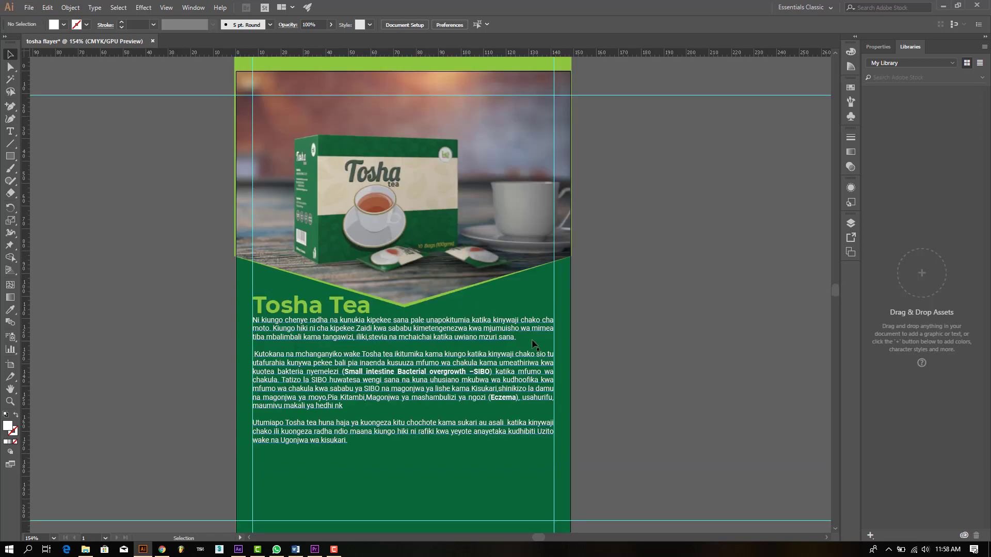
Step: Place the logo from Local Disk (H:) > Healthy Eating Academy into the photo's top-right corner
{"action": "left_click", "coordinate": [28, 7]}
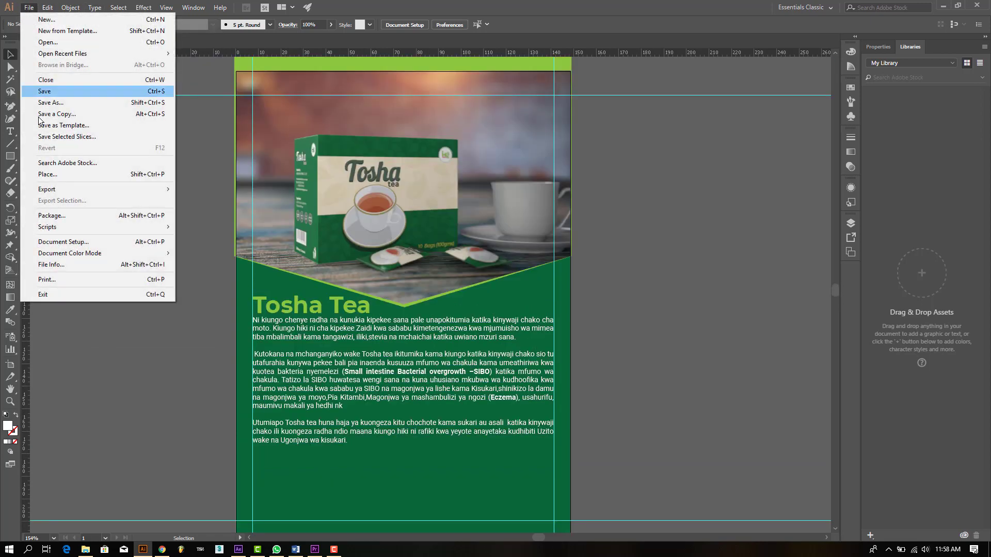
{"action": "left_click", "coordinate": [51, 174]}
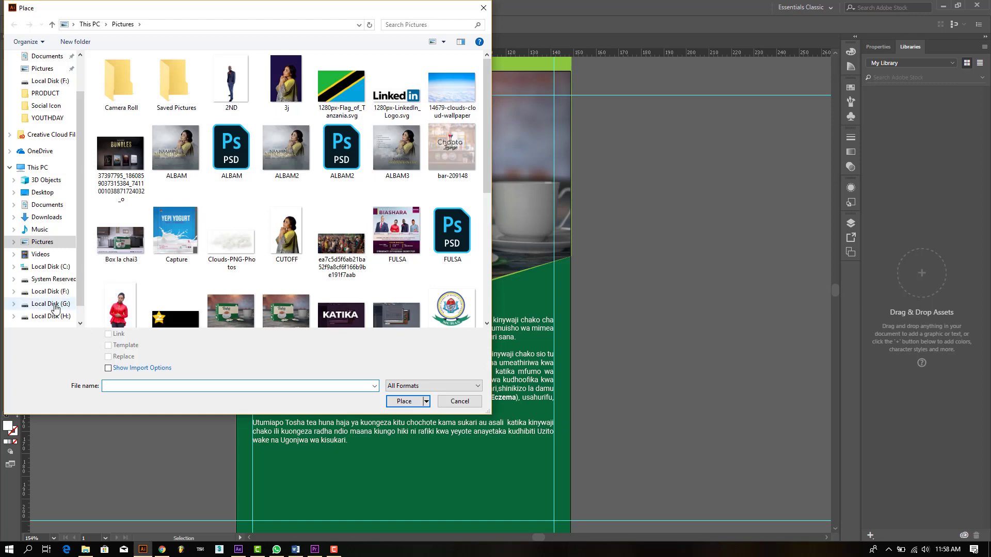
{"action": "left_click", "coordinate": [51, 316]}
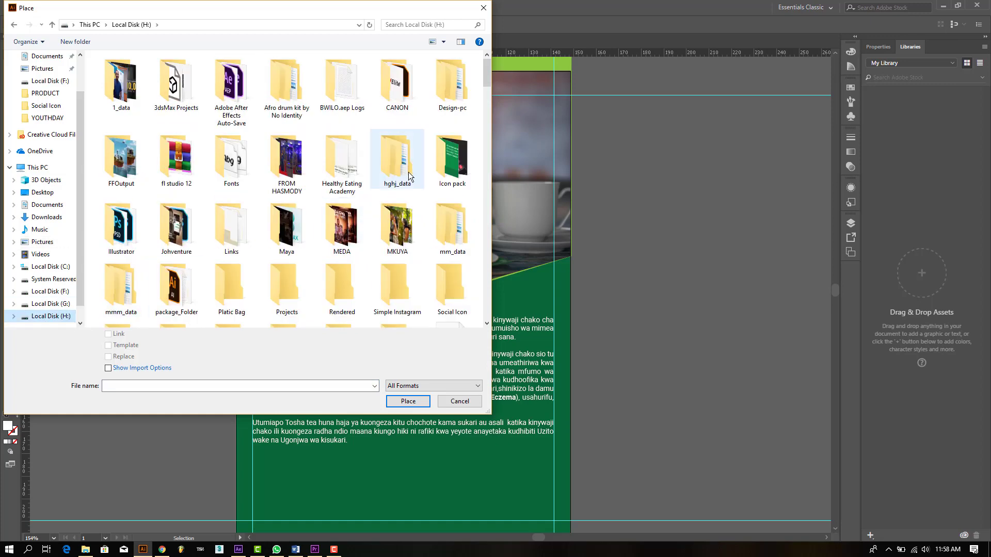
{"action": "double_click", "coordinate": [342, 164]}
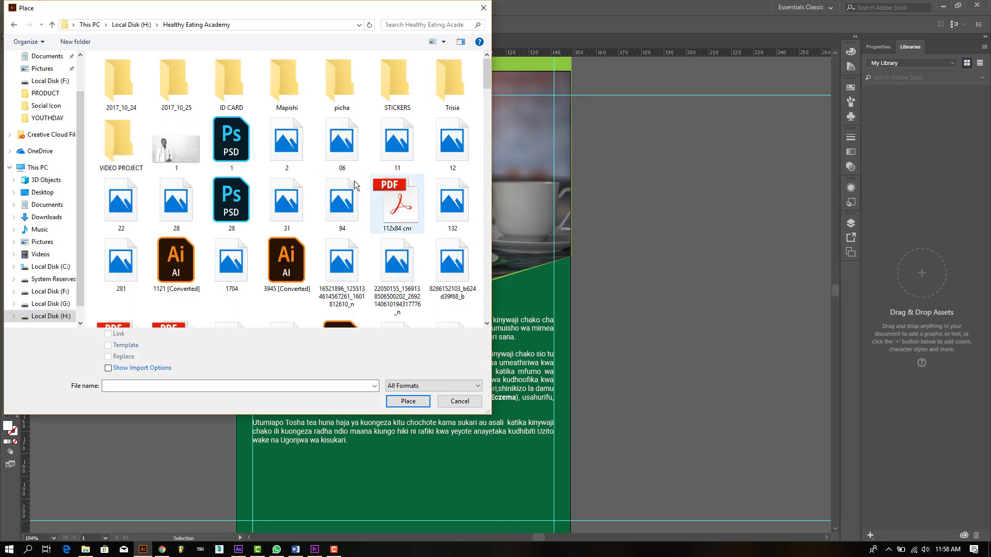
{"action": "scroll", "coordinate": [335, 263], "scroll_direction": "down", "scroll_amount": 3}
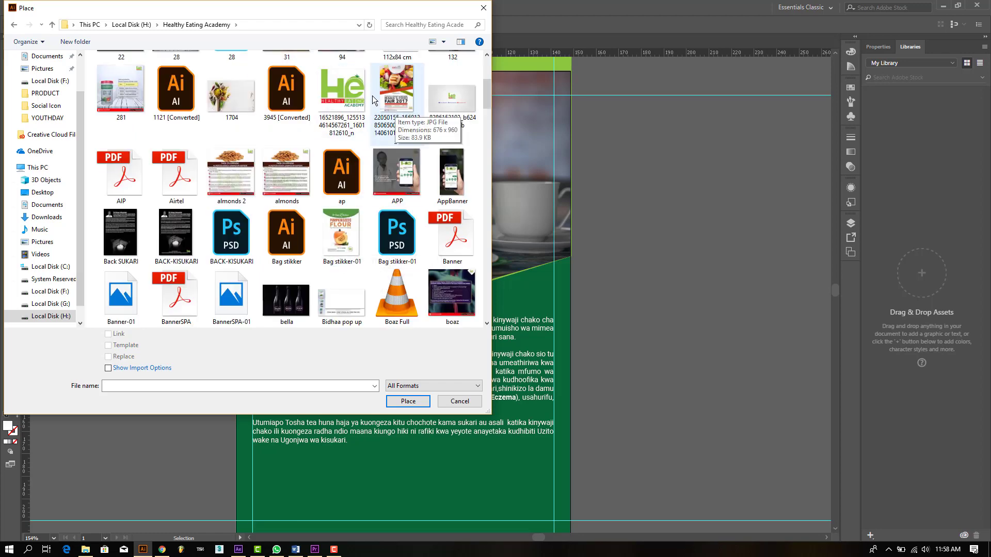
{"action": "double_click", "coordinate": [406, 105]}
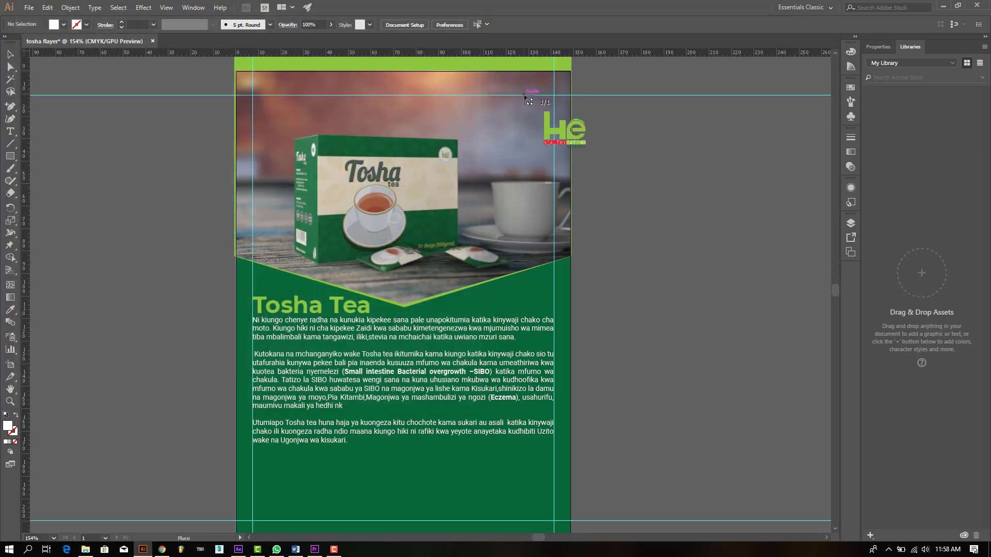
{"action": "left_click_drag", "start_coordinate": [551, 126], "coordinate": [554, 123]}
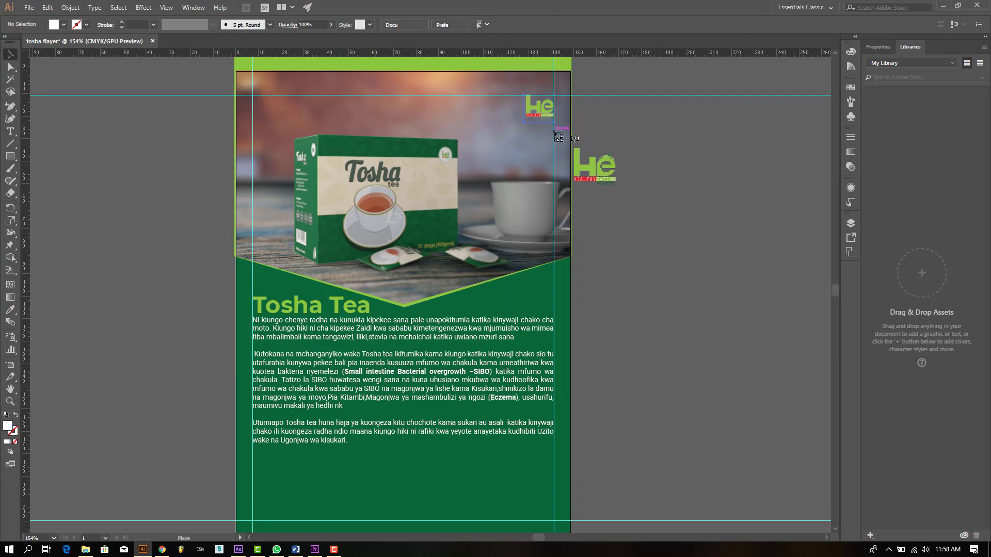
{"action": "left_click", "coordinate": [593, 182]}
{"action": "scroll", "coordinate": [480, 228], "scroll_direction": "down", "scroll_amount": 5}
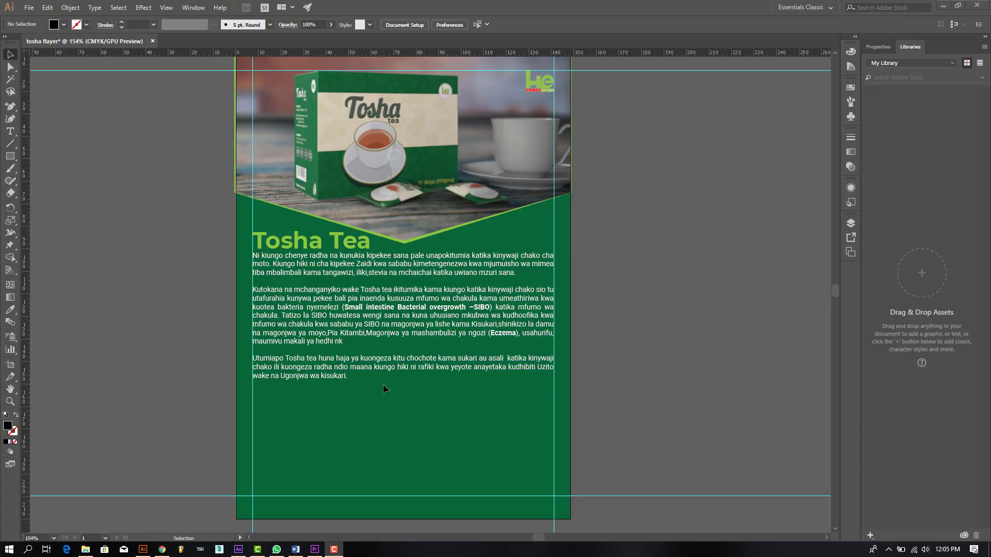
Step: Copy the selected Matumizi usage text in Word and return to Illustrator
{"action": "left_click", "coordinate": [296, 550]}
{"action": "right_click", "coordinate": [341, 375]}
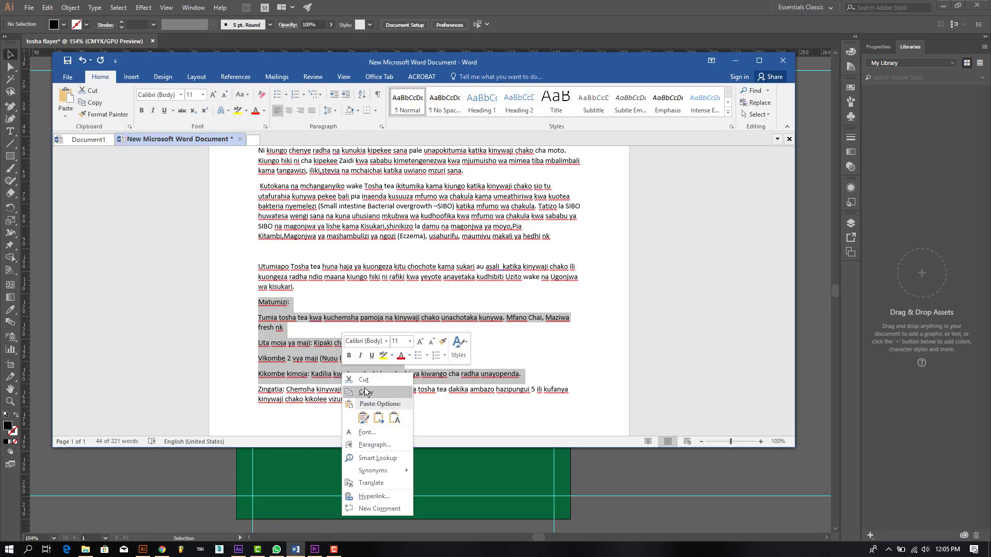
{"action": "left_click", "coordinate": [369, 429]}
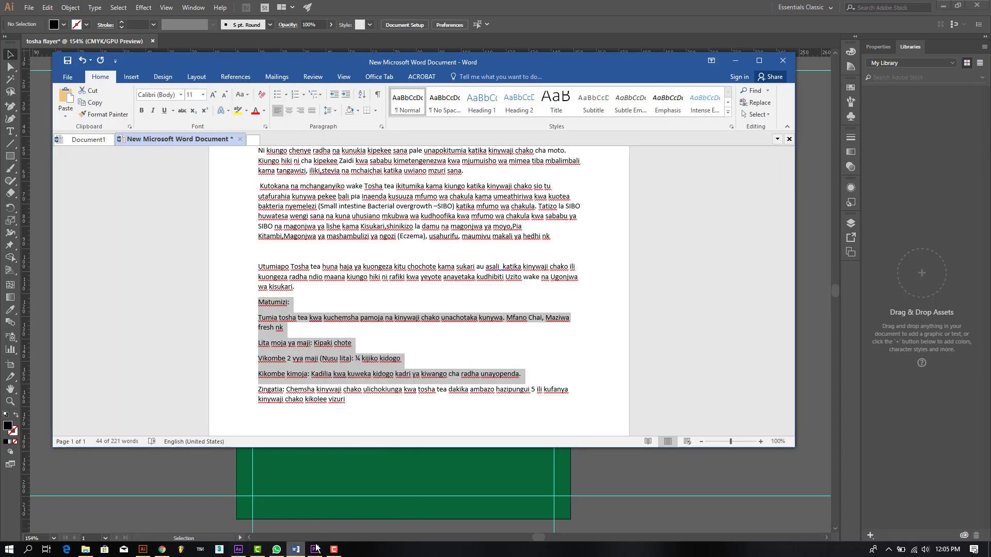
{"action": "mouse_move", "coordinate": [314, 550]}
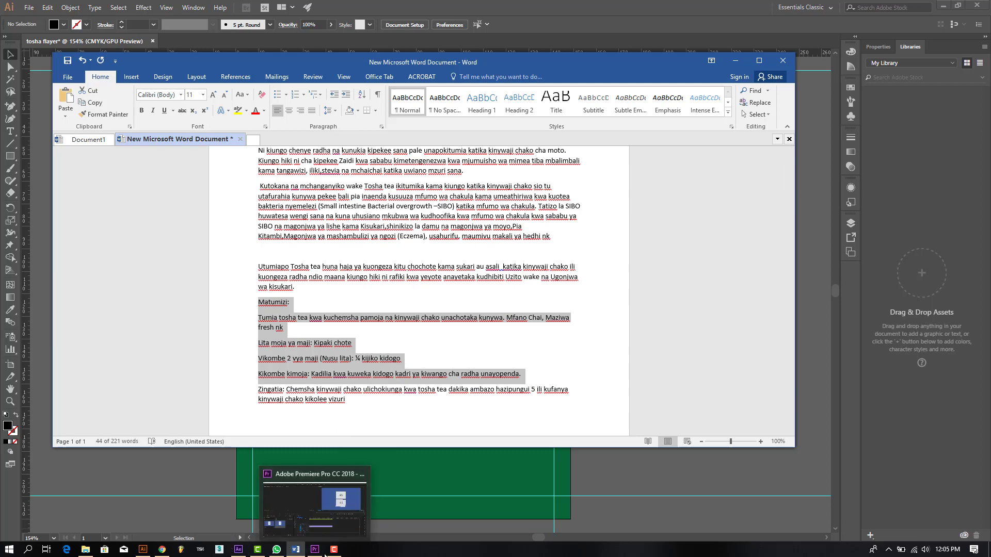
{"action": "left_click", "coordinate": [146, 550]}
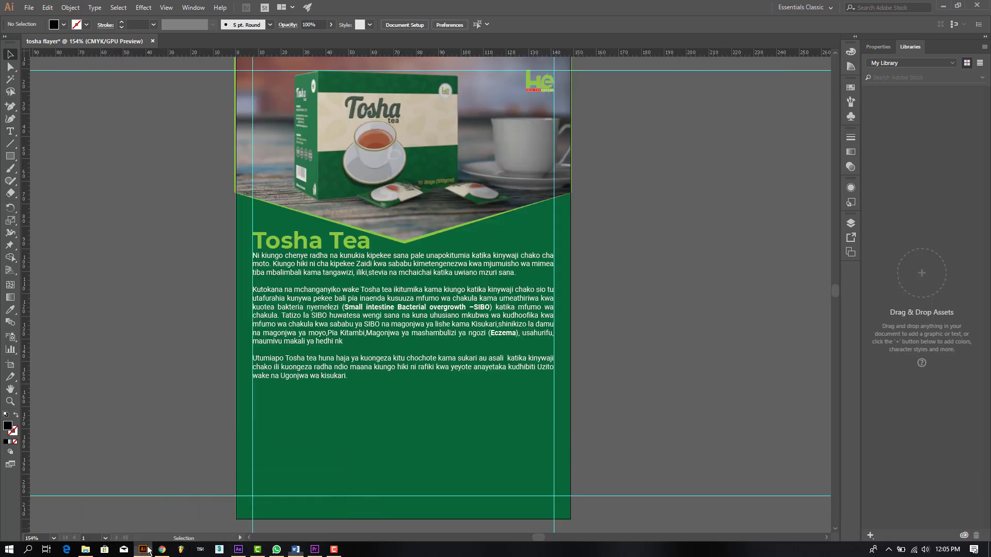
Step: Draw a text area below the body paragraphs and paste the Matumizi usage instructions into it
{"action": "left_click", "coordinate": [8, 132]}
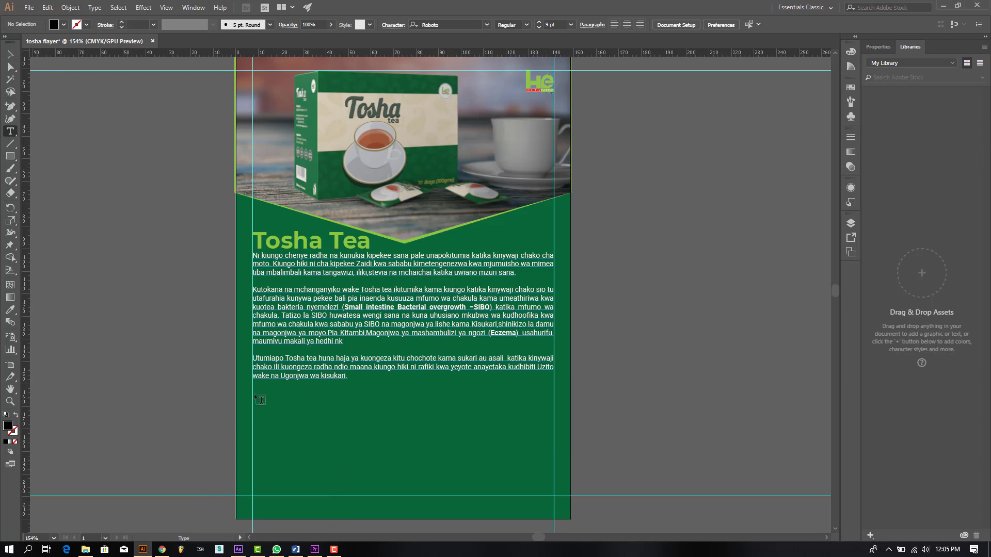
{"action": "left_click_drag", "start_coordinate": [253, 389], "coordinate": [556, 499]}
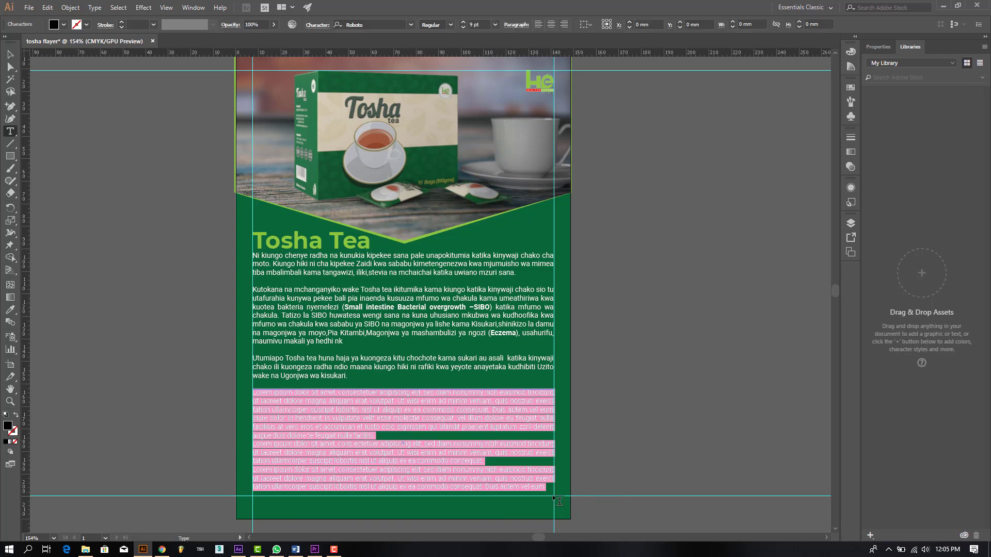
{"action": "left_click", "coordinate": [47, 7]}
{"action": "left_click", "coordinate": [61, 68]}
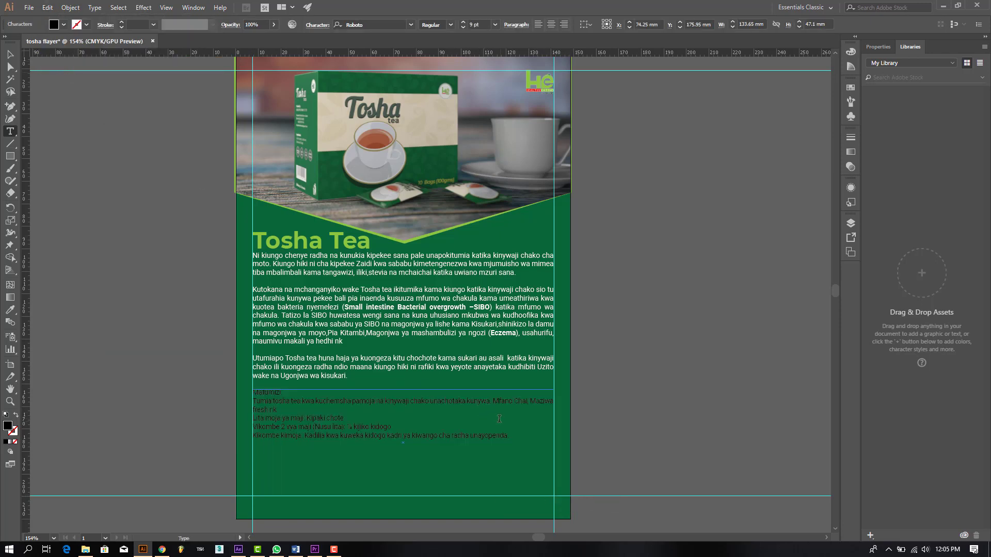
Step: Select all the usage text and change its tracking in the Character panel
{"action": "left_click", "coordinate": [9, 54]}
{"action": "left_click", "coordinate": [438, 435]}
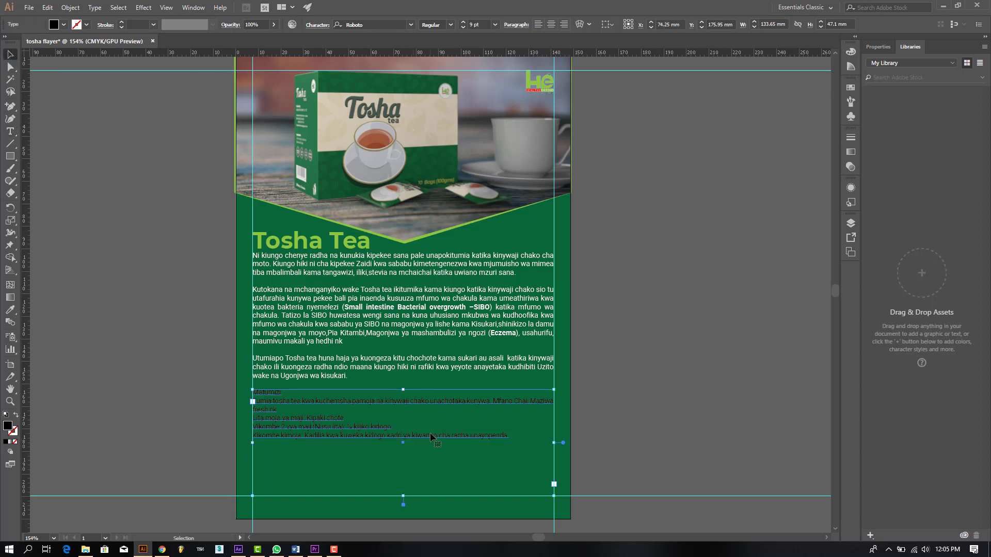
{"action": "key", "text": "t"}
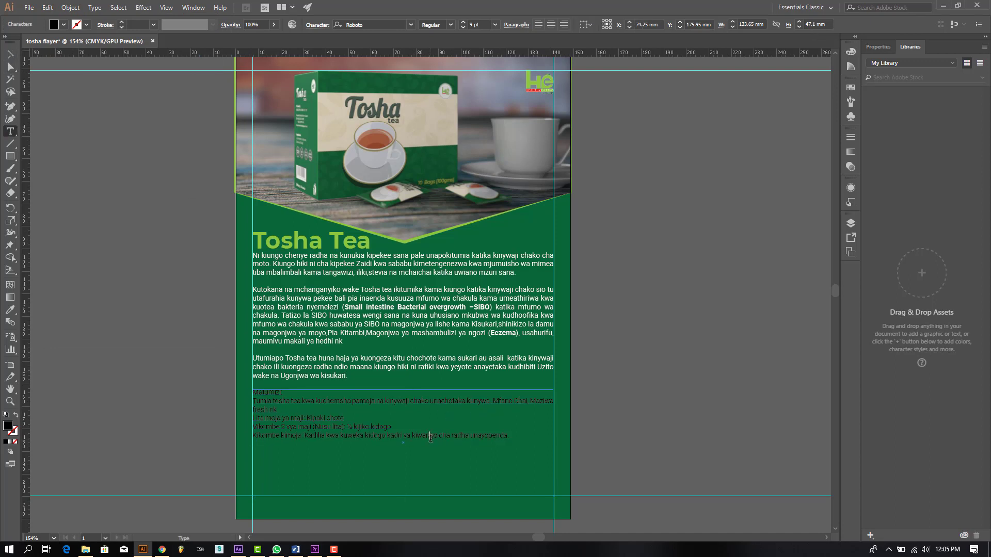
{"action": "key", "text": "ctrl+a"}
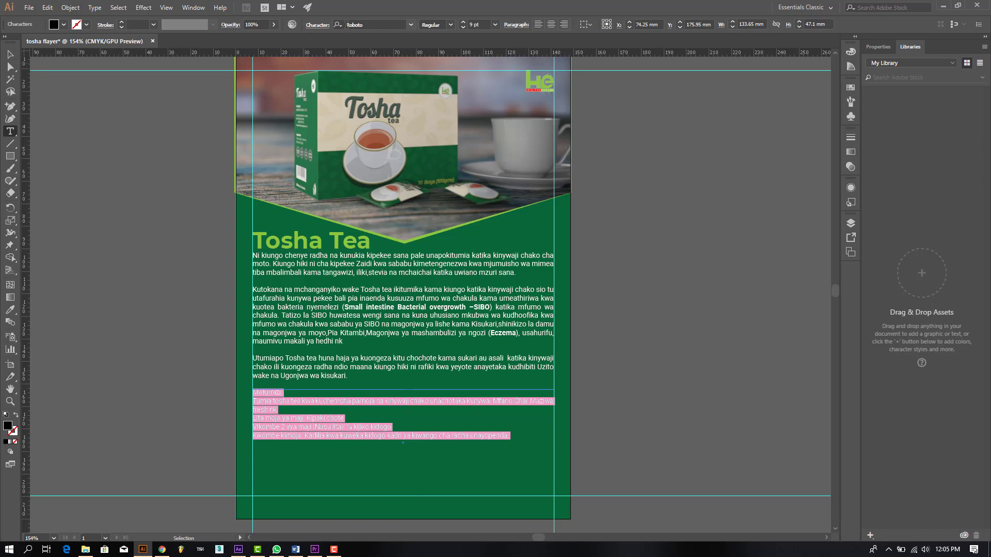
{"action": "left_click", "coordinate": [318, 25]}
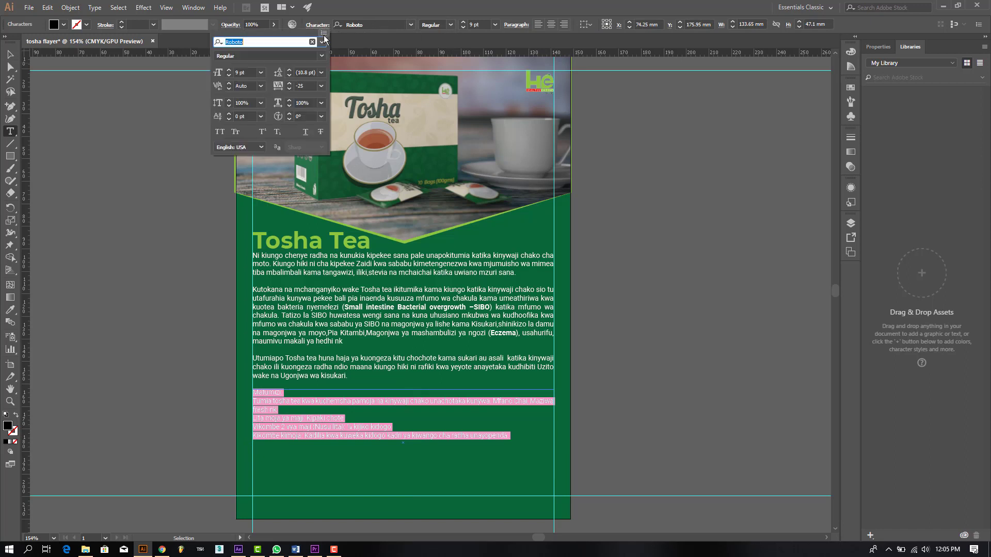
{"action": "left_click", "coordinate": [319, 86]}
{"action": "left_click", "coordinate": [334, 169]}
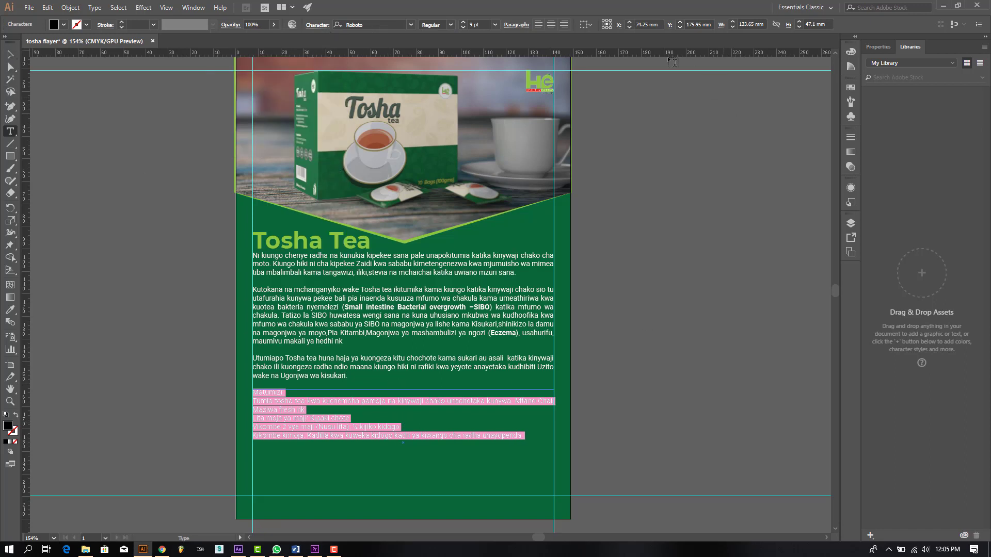
Step: Review the Character and Paragraph settings, then reselect the whole usage text block
{"action": "left_click", "coordinate": [316, 25]}
{"action": "left_click", "coordinate": [516, 26]}
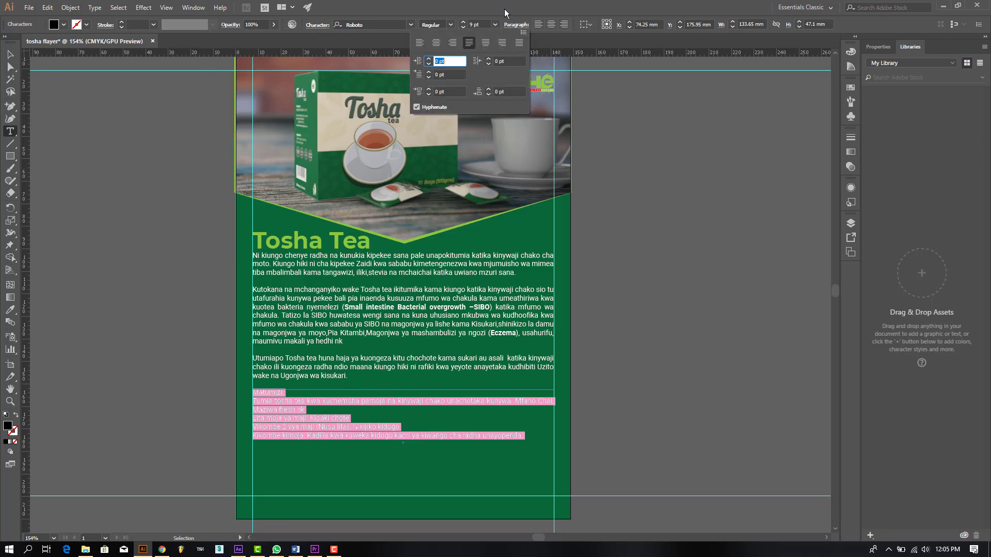
{"action": "left_click", "coordinate": [288, 400]}
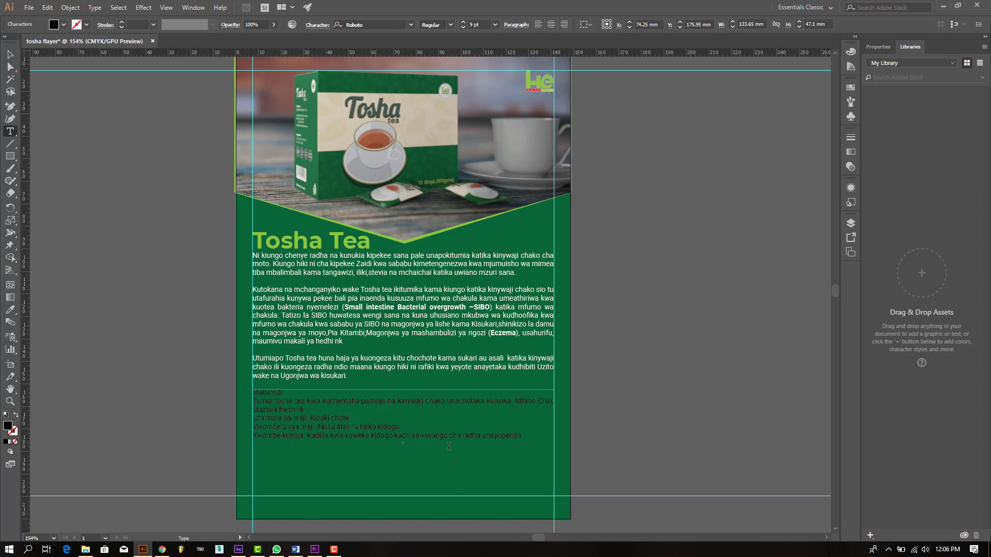
{"action": "left_click_drag", "start_coordinate": [534, 433], "coordinate": [250, 387]}
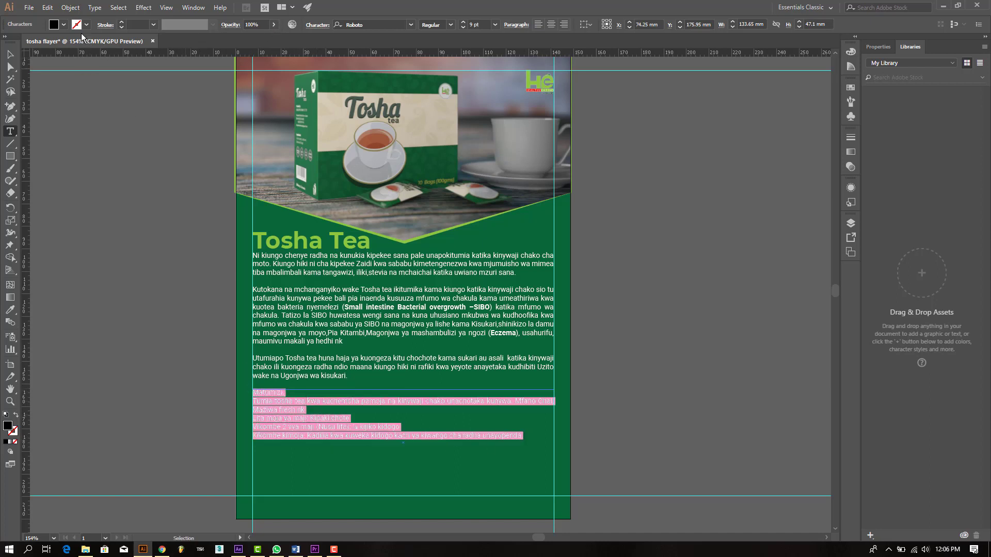
{"action": "left_click", "coordinate": [63, 25]}
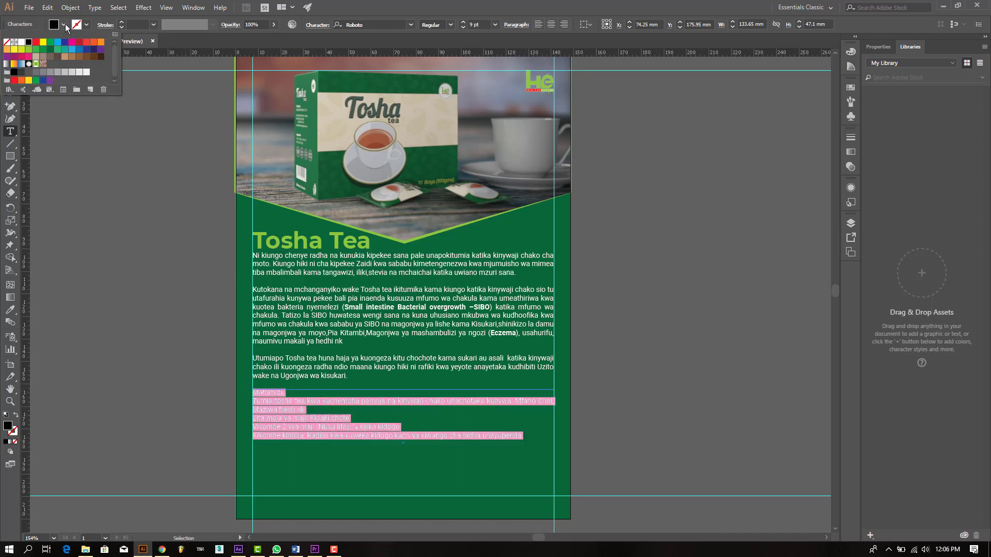
Step: Make the usage text white and the 'Matumizi:' heading bold yellow-green
{"action": "left_click", "coordinate": [21, 42]}
{"action": "left_click", "coordinate": [286, 393]}
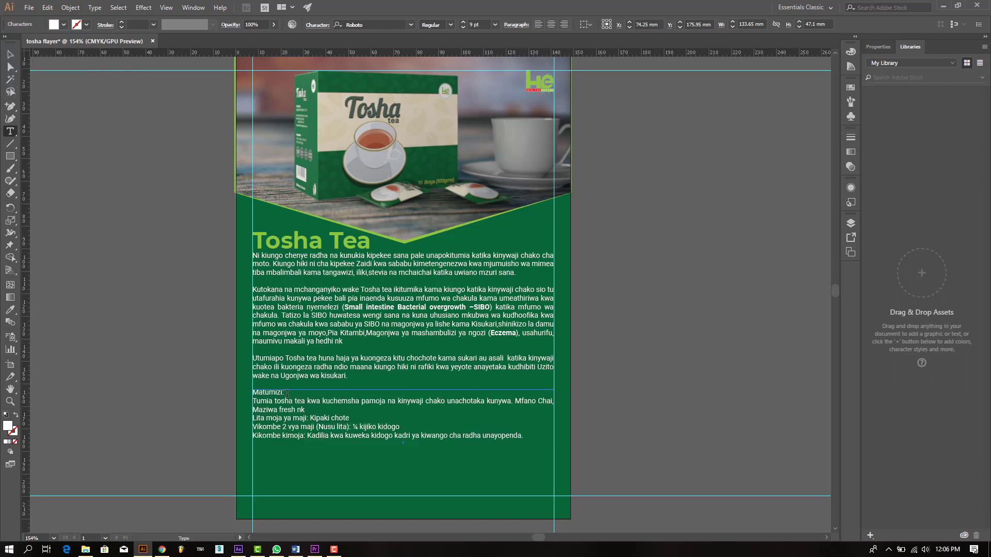
{"action": "left_click_drag", "start_coordinate": [273, 390], "coordinate": [241, 387]}
{"action": "left_click", "coordinate": [450, 25]}
{"action": "left_click", "coordinate": [448, 131]}
{"action": "left_click", "coordinate": [300, 406]}
{"action": "left_click_drag", "start_coordinate": [285, 392], "coordinate": [253, 392]}
{"action": "left_click", "coordinate": [64, 25]}
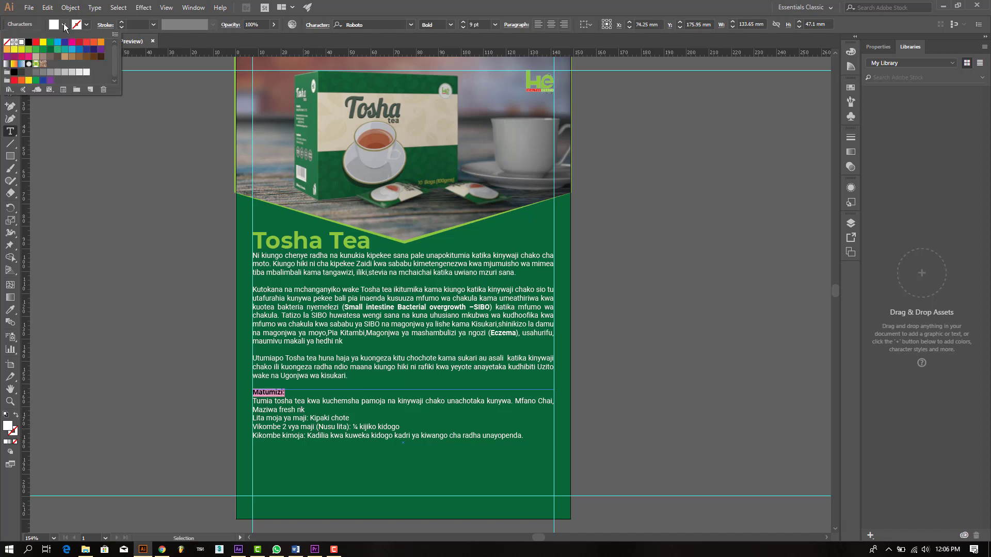
{"action": "left_click", "coordinate": [21, 49]}
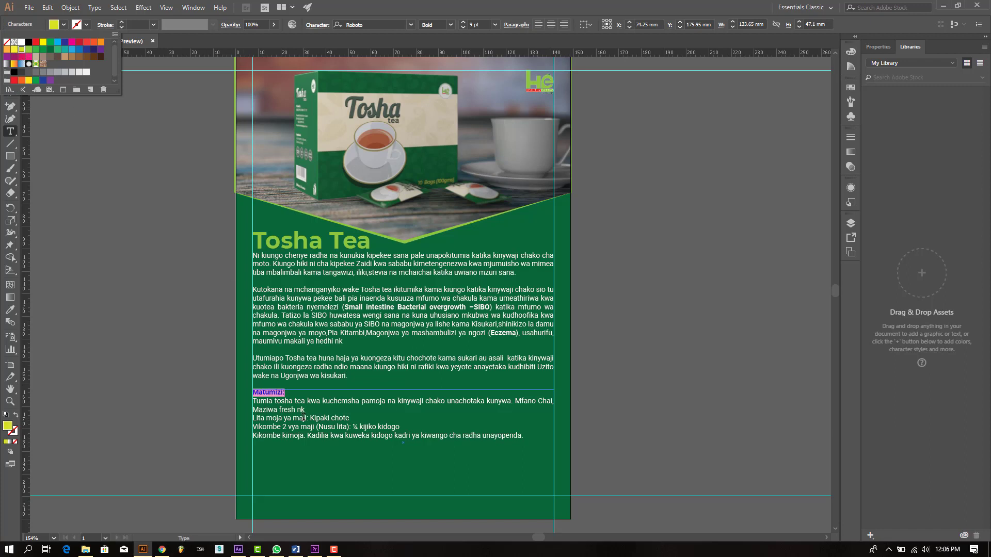
{"action": "key", "text": "Escape"}
{"action": "left_click", "coordinate": [313, 429]}
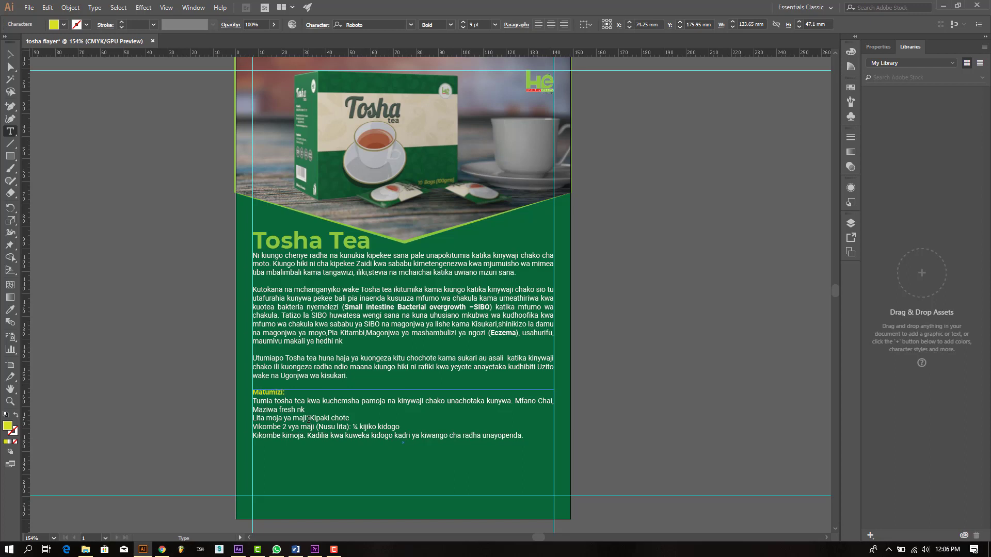
Step: Set 'Lita moja ya maji:' and 'Vikombe 2 vya maji (Nusu lita):' to Bold Italic
{"action": "left_click_drag", "start_coordinate": [308, 419], "coordinate": [252, 419]}
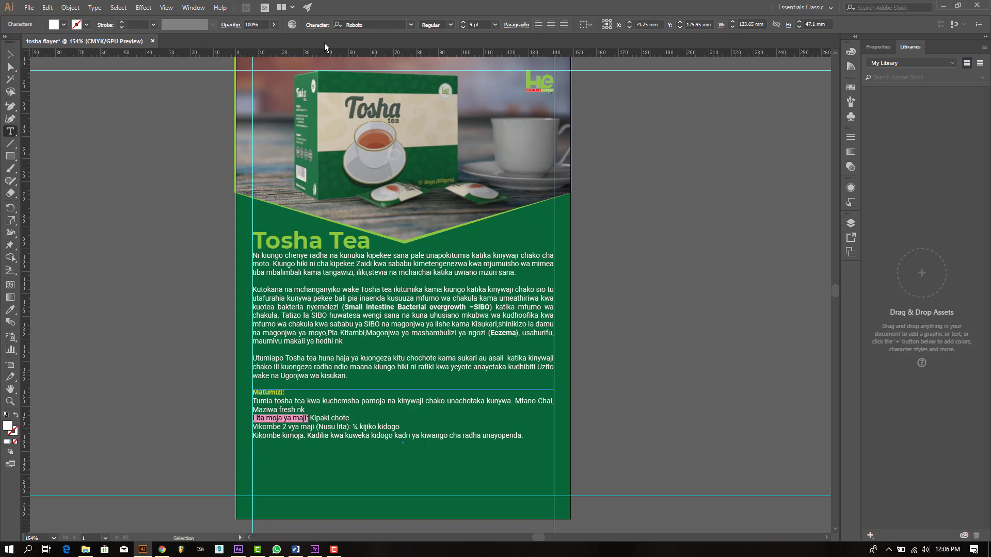
{"action": "left_click", "coordinate": [450, 25]}
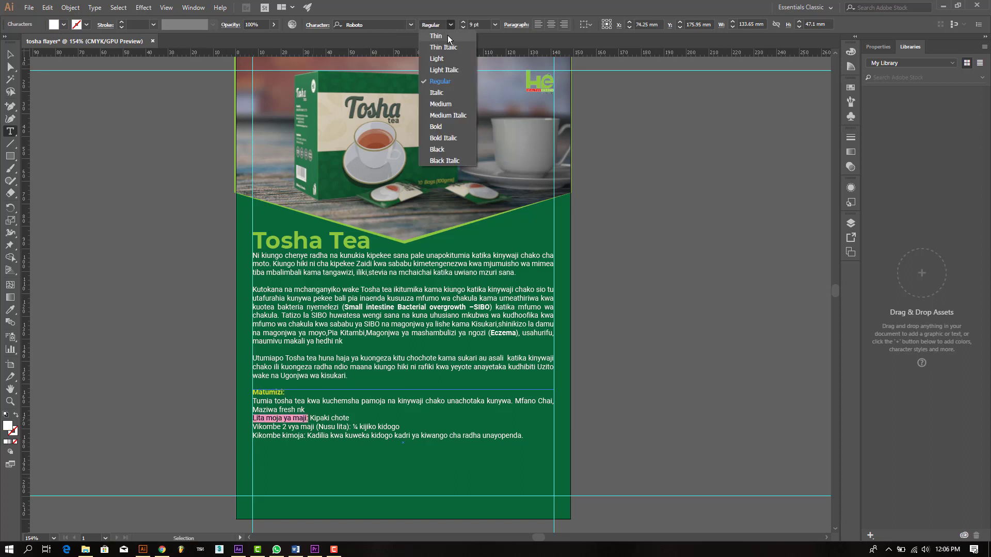
{"action": "left_click", "coordinate": [445, 140]}
{"action": "left_click", "coordinate": [317, 448]}
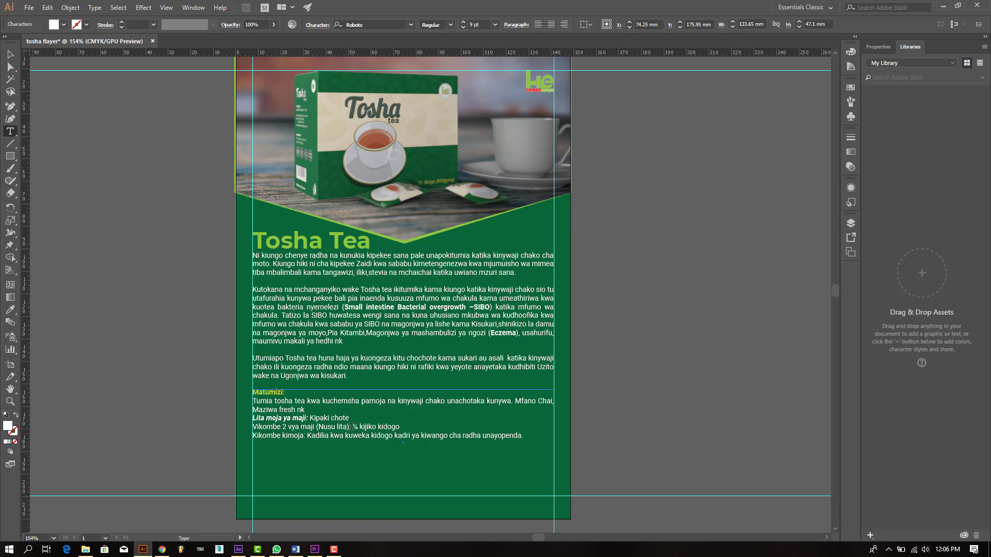
{"action": "left_click_drag", "start_coordinate": [351, 426], "coordinate": [253, 427]}
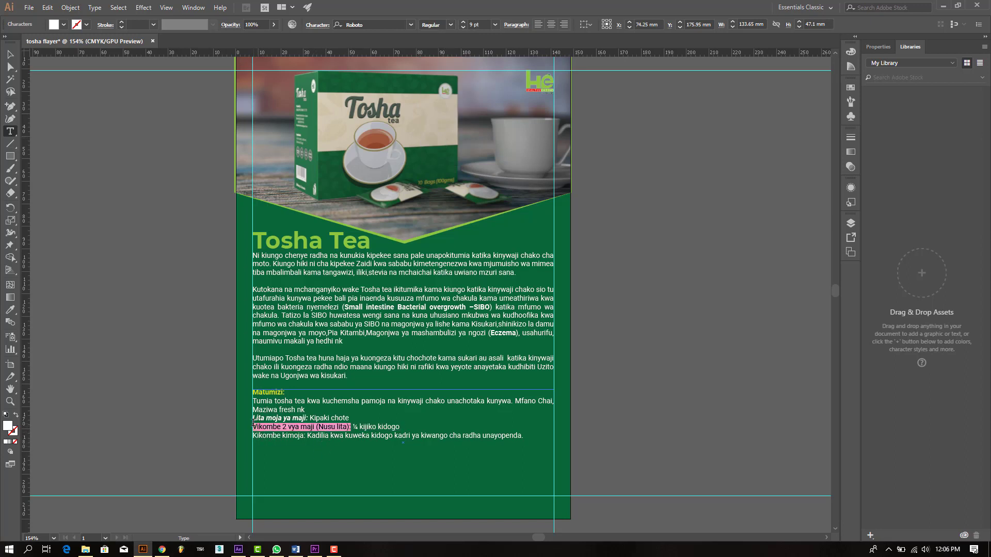
{"action": "left_click", "coordinate": [451, 25]}
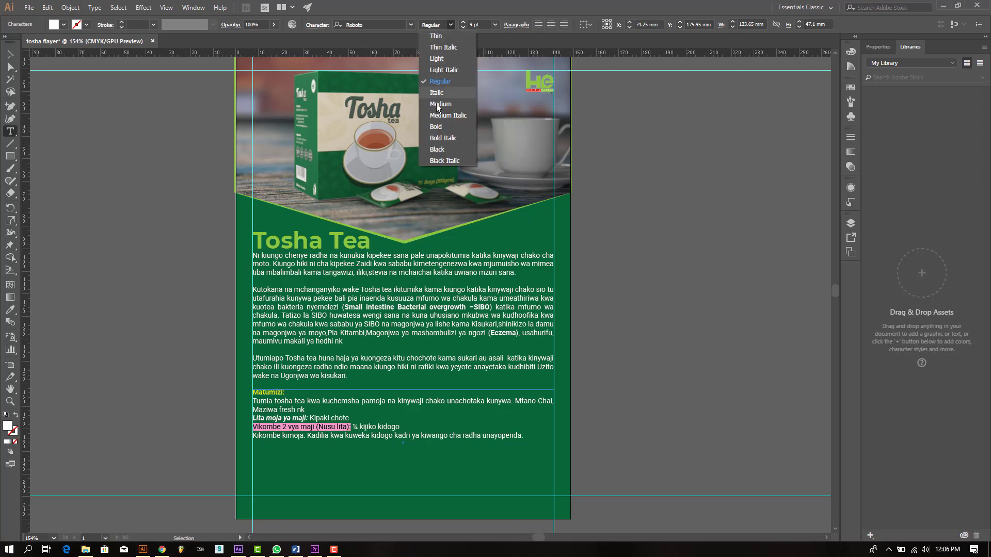
{"action": "left_click", "coordinate": [439, 138]}
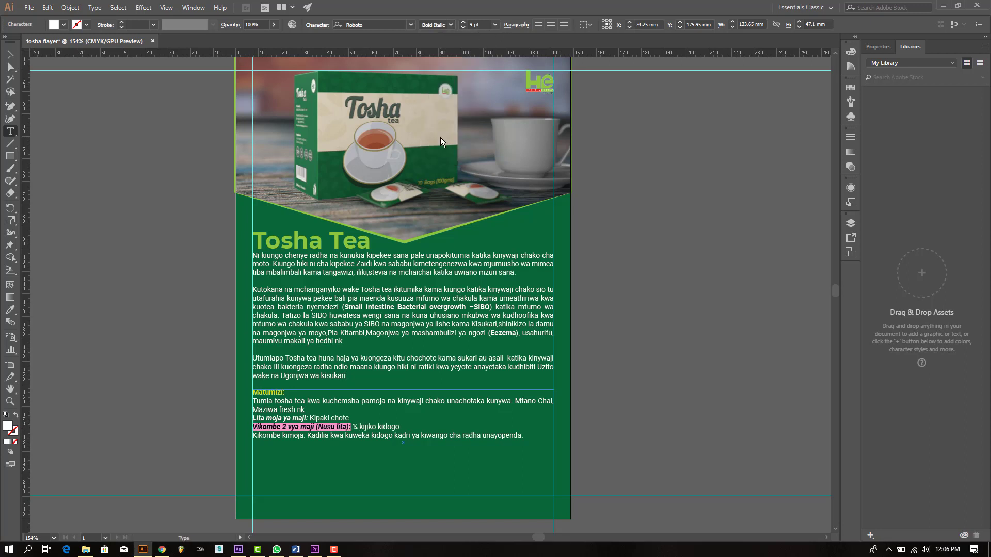
{"action": "left_click", "coordinate": [383, 437]}
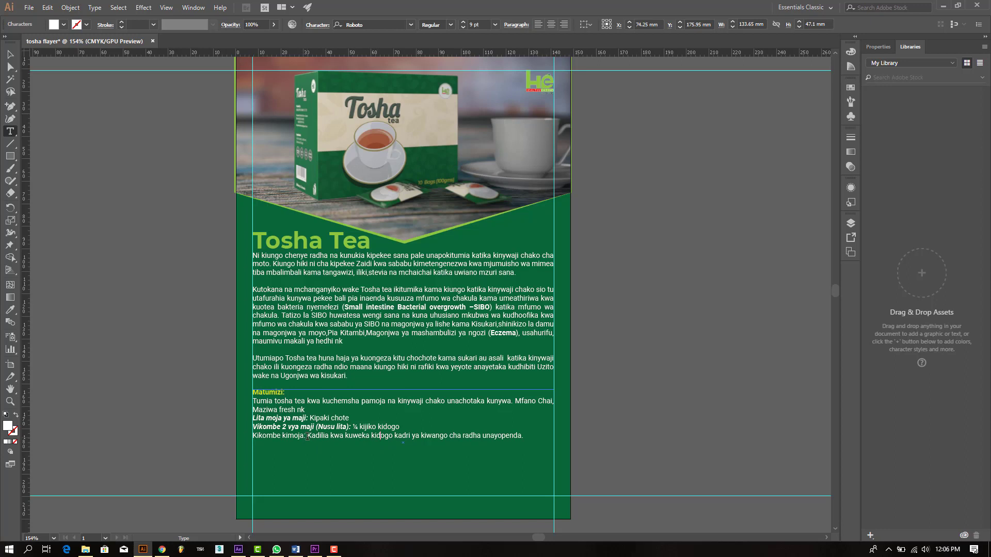
Step: Set 'Kikombe kimoja:' to Bold Italic and shorten the text frame to its last line
{"action": "left_click_drag", "start_coordinate": [306, 437], "coordinate": [252, 436]}
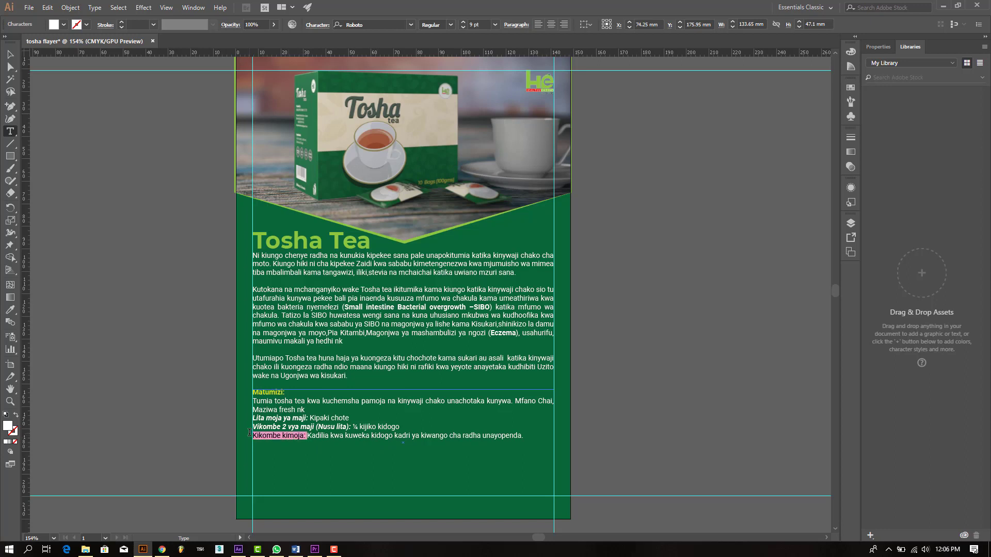
{"action": "left_click", "coordinate": [451, 25]}
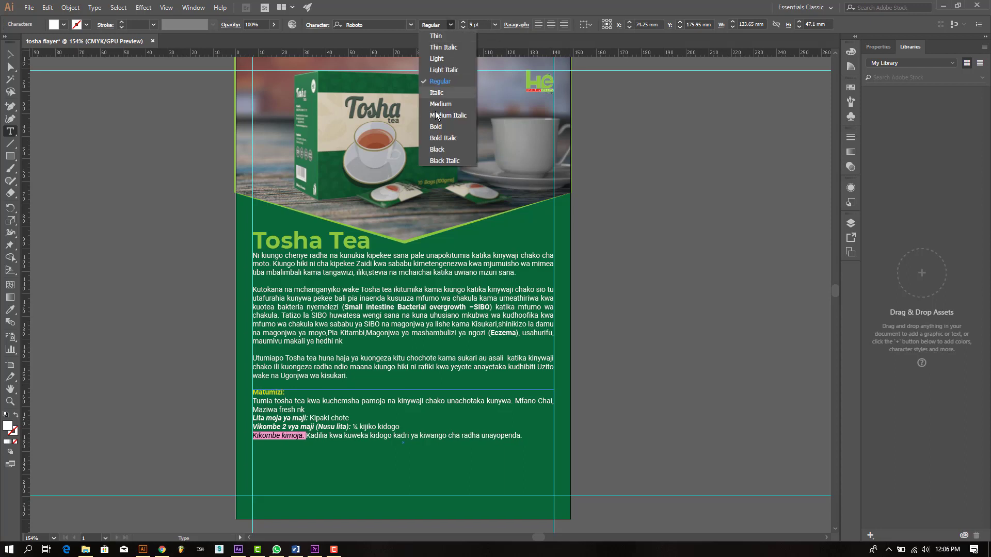
{"action": "left_click", "coordinate": [439, 140]}
{"action": "left_click", "coordinate": [322, 435]}
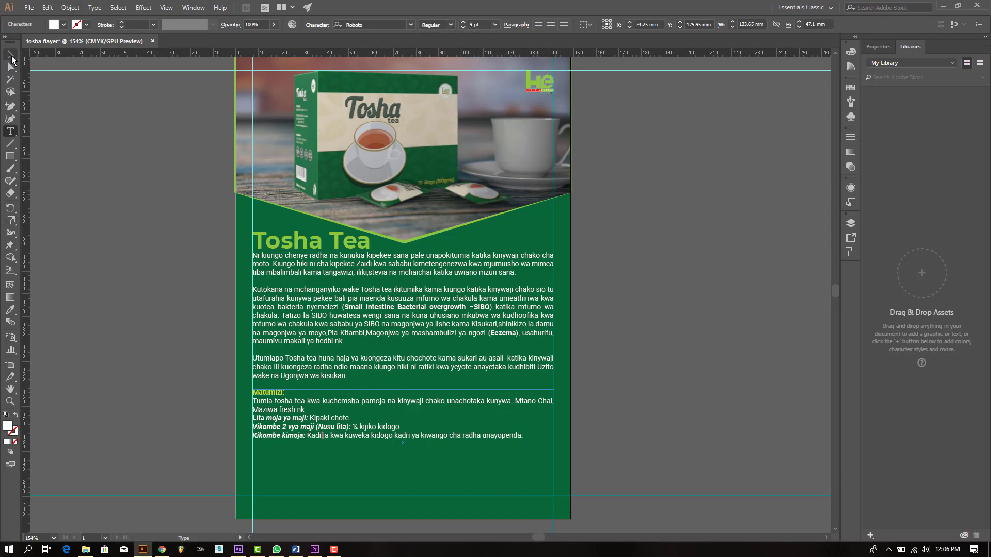
{"action": "left_click", "coordinate": [10, 55]}
{"action": "left_click_drag", "start_coordinate": [403, 496], "coordinate": [402, 441]}
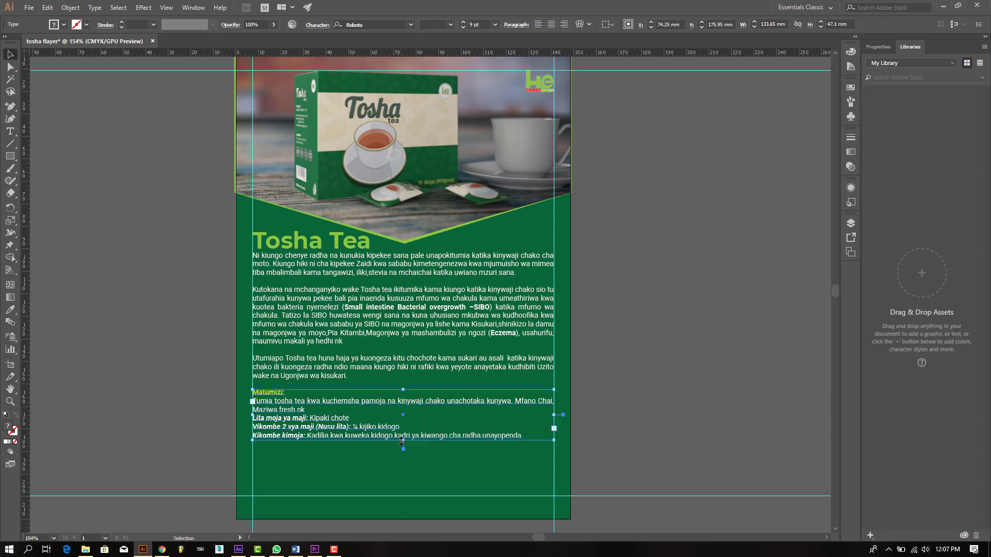
Step: Type a new 'MAWASILIANO' text object on the pasteboard
{"action": "left_click", "coordinate": [612, 432]}
{"action": "left_click", "coordinate": [10, 131]}
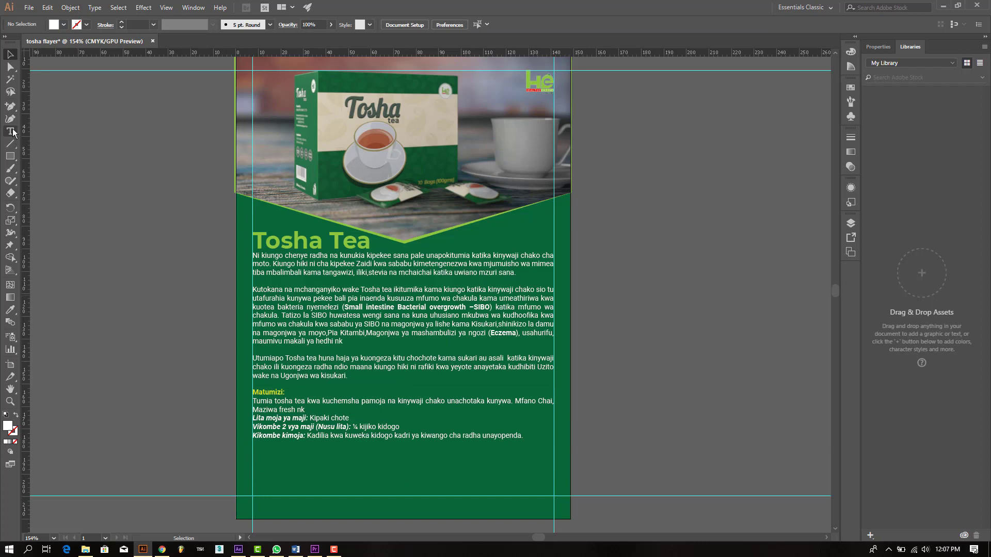
{"action": "left_click", "coordinate": [104, 248]}
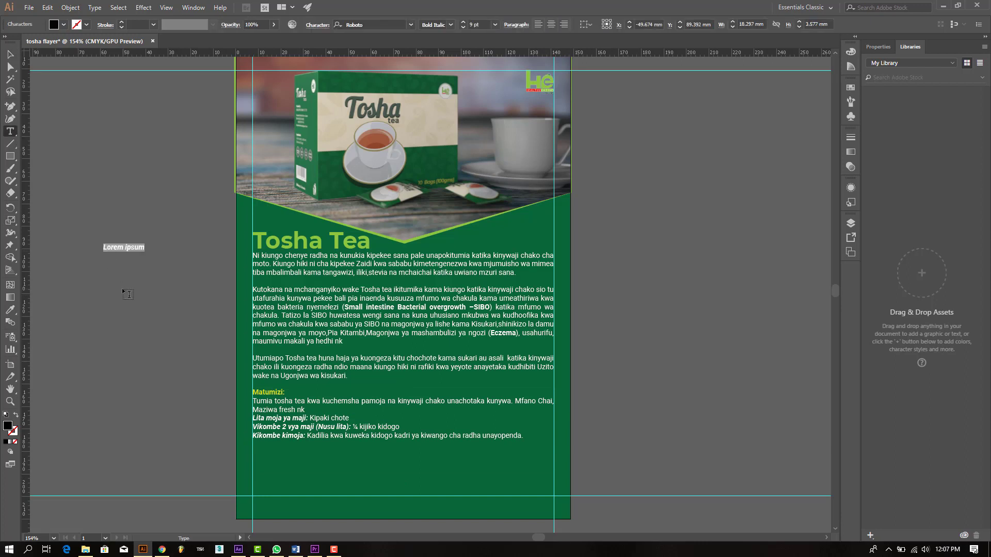
{"action": "type", "text": "MAWASILIANO"}
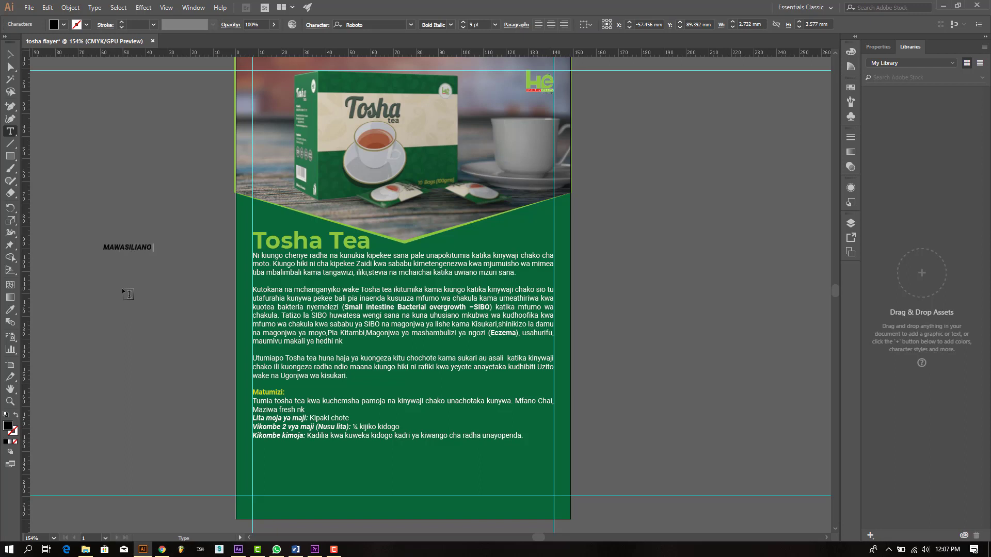
{"action": "key", "text": "Escape"}
Step: Enlarge MAWASILIANO and move it onto the flyer below the Matumizi instructions
{"action": "left_click", "coordinate": [9, 52]}
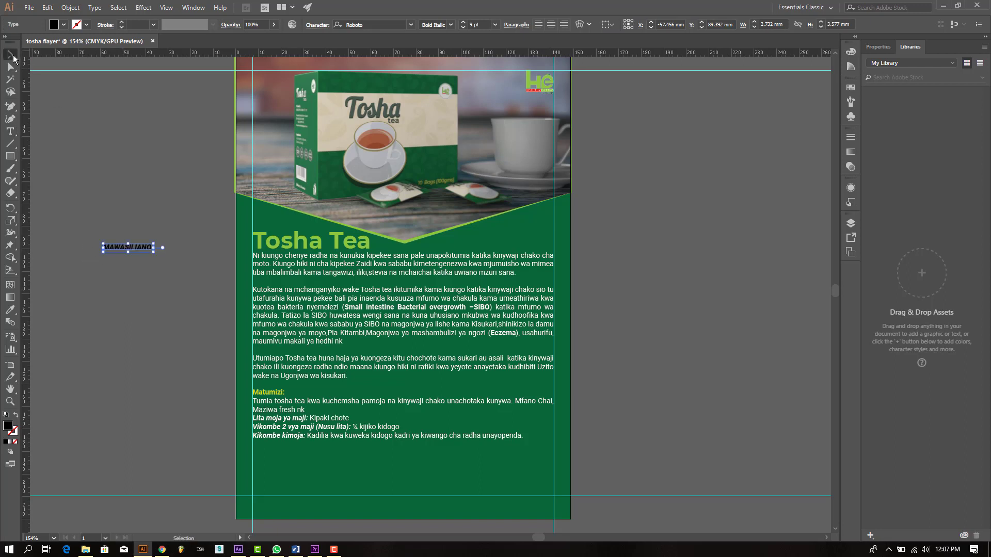
{"action": "left_click", "coordinate": [123, 305]}
{"action": "left_click", "coordinate": [136, 243]}
{"action": "left_click_drag", "start_coordinate": [154, 252], "coordinate": [284, 459]}
{"action": "left_click", "coordinate": [156, 255]}
{"action": "left_click", "coordinate": [162, 439]}
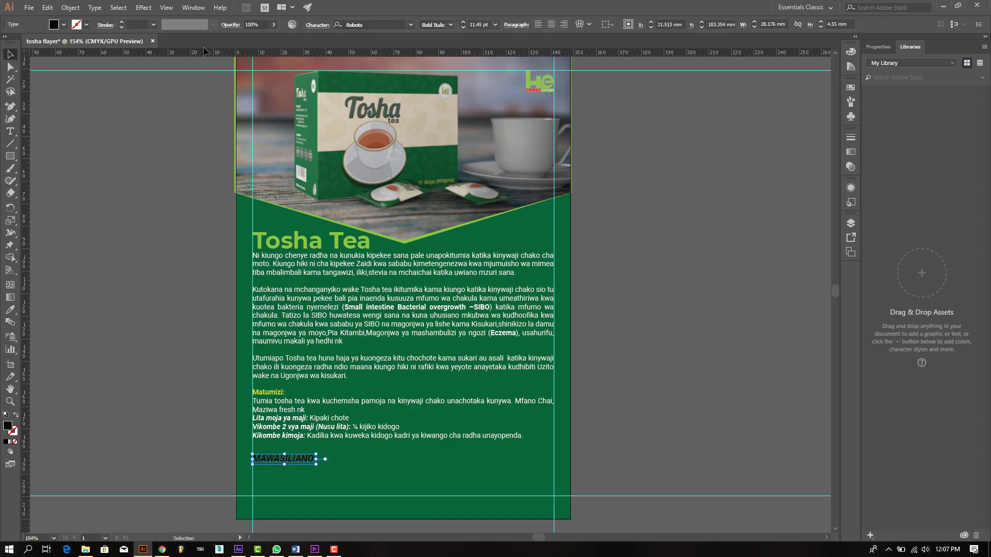
Step: Set MAWASILIANO to Montserrat Bold with a white fill
{"action": "left_click", "coordinate": [364, 26]}
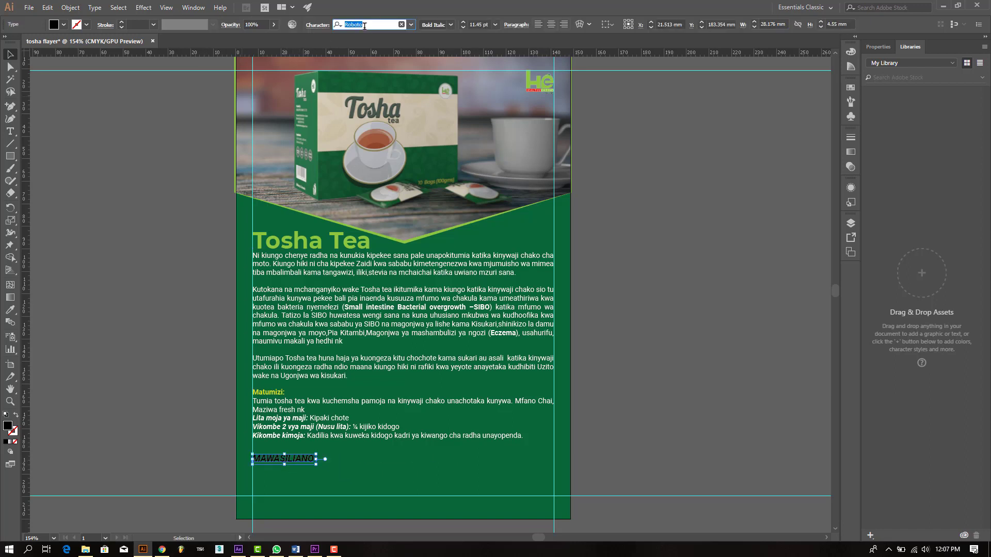
{"action": "type", "text": "MONT"}
{"action": "scroll", "coordinate": [400, 65], "scroll_direction": "down", "scroll_amount": 1}
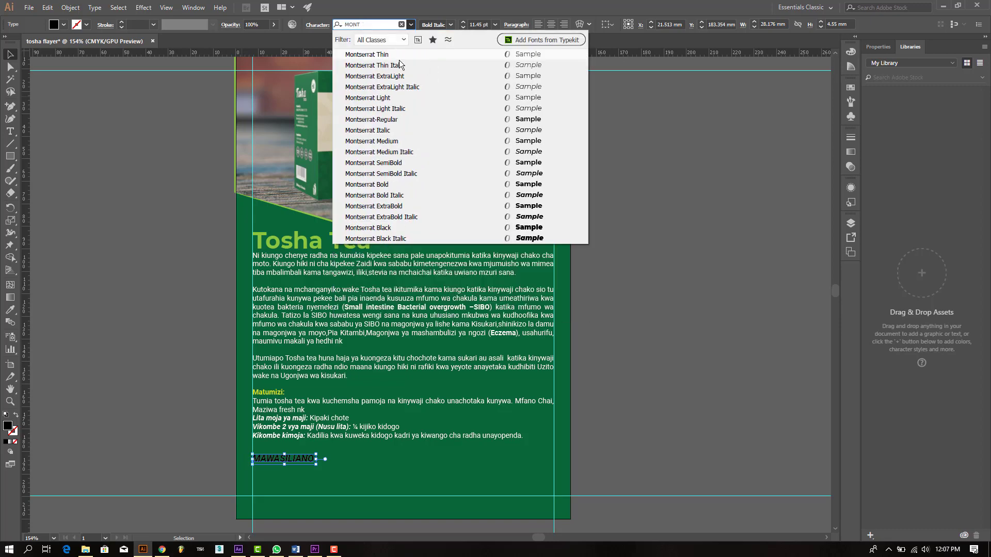
{"action": "left_click", "coordinate": [504, 184]}
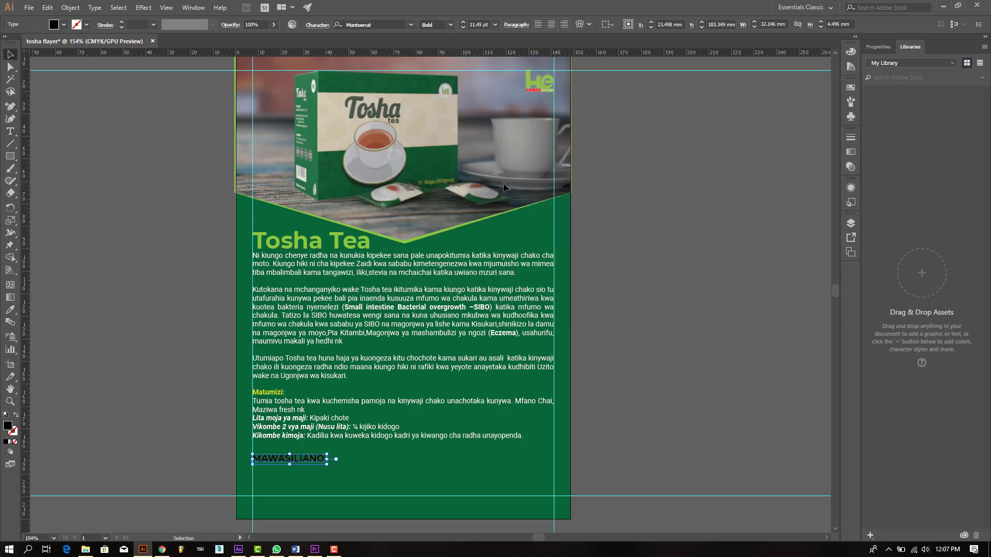
{"action": "left_click", "coordinate": [64, 24]}
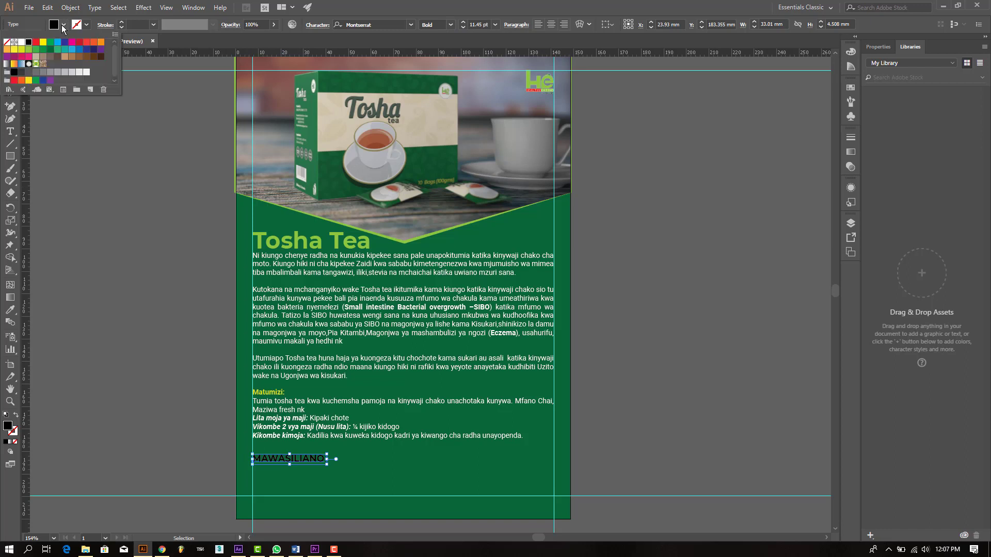
{"action": "left_click", "coordinate": [21, 41]}
{"action": "left_click", "coordinate": [165, 357]}
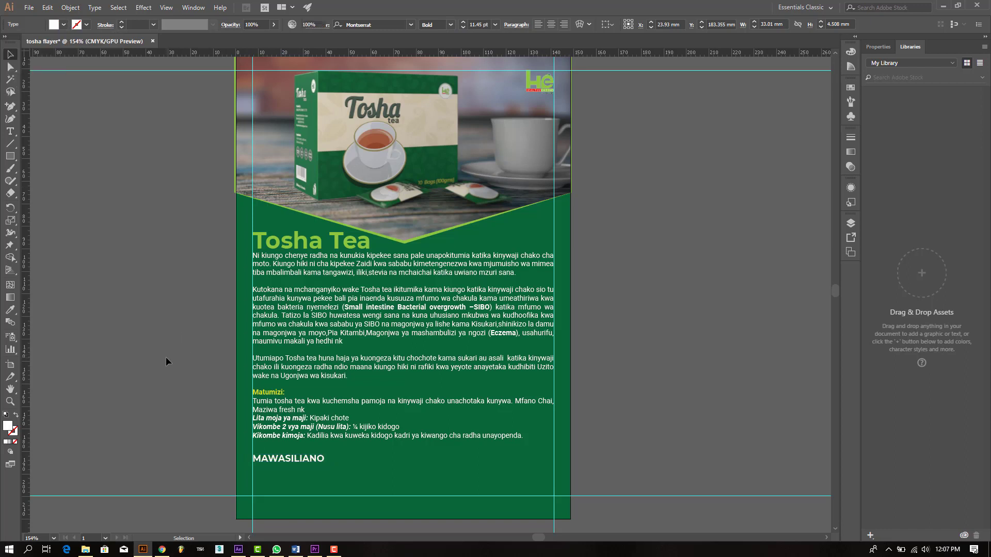
Step: Draw a thin white bar from MAWASILIANO across to the right guide
{"action": "left_click", "coordinate": [10, 157]}
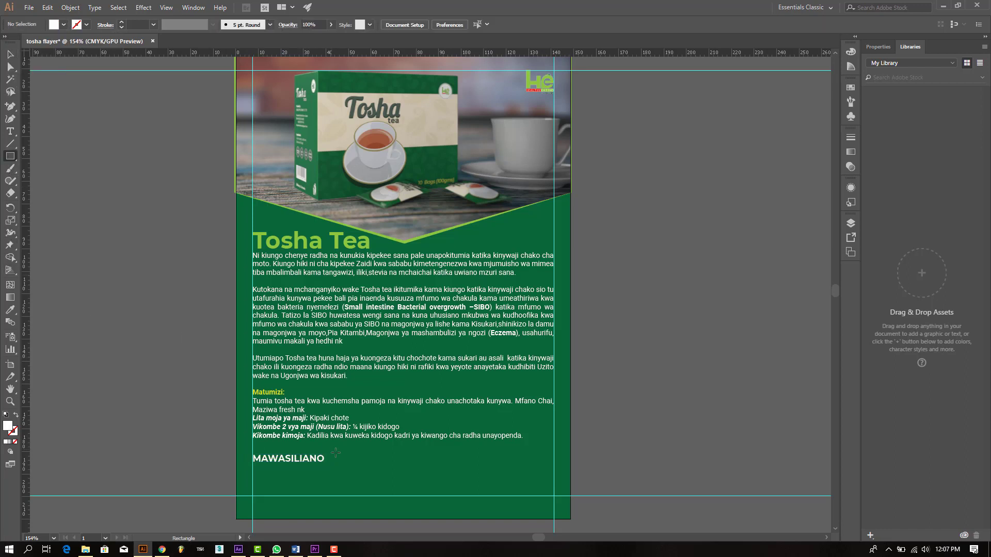
{"action": "left_click_drag", "start_coordinate": [326, 455], "coordinate": [552, 462]}
{"action": "key", "text": "v"}
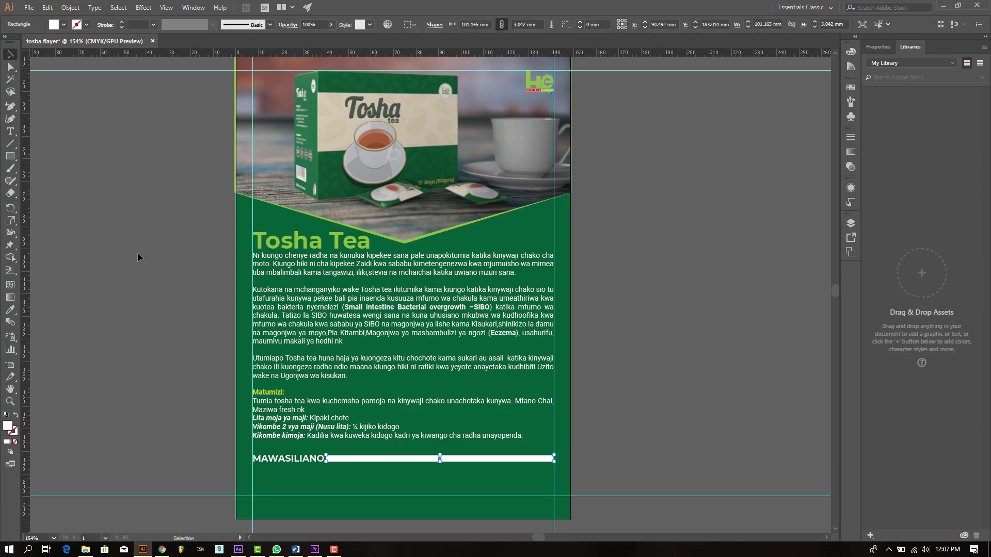
{"action": "left_click", "coordinate": [137, 253]}
{"action": "left_click", "coordinate": [548, 460]}
{"action": "left_click", "coordinate": [593, 459]}
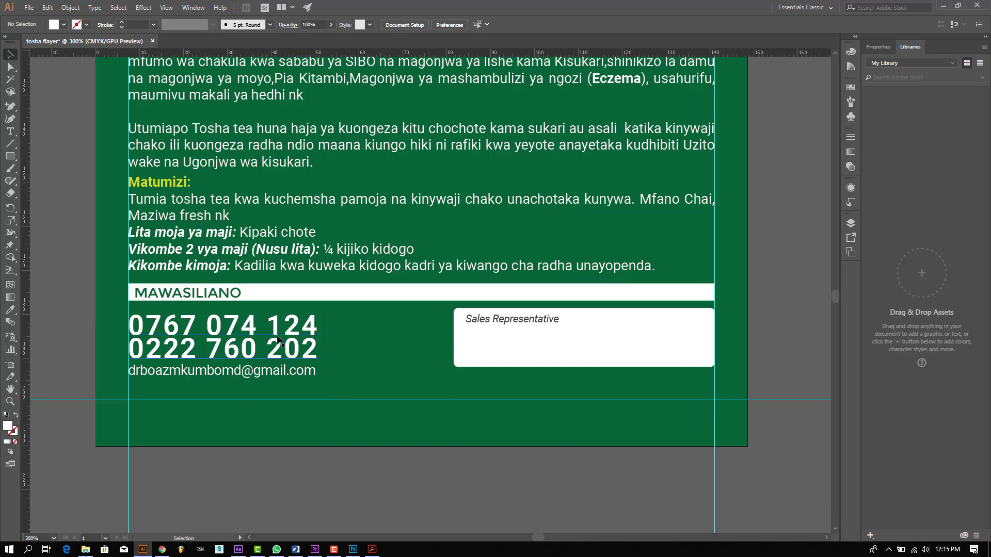
Step: Give the line in the Sales Representative box a black stroke with round joins
{"action": "scroll", "coordinate": [278, 340], "scroll_direction": "up", "scroll_amount": 1}
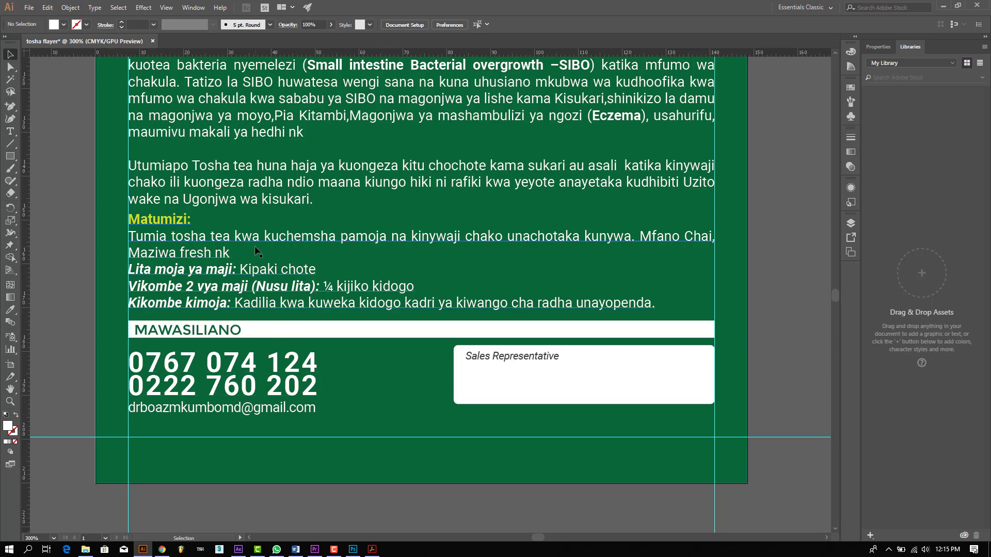
{"action": "scroll", "coordinate": [258, 253], "scroll_direction": "up", "scroll_amount": 1}
{"action": "scroll", "coordinate": [258, 252], "scroll_direction": "down", "scroll_amount": 3}
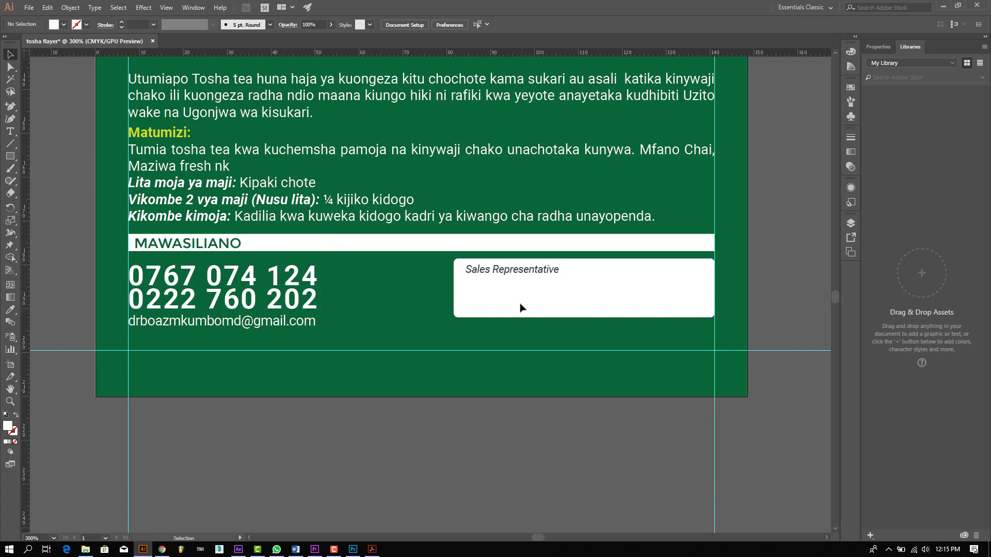
{"action": "left_click_drag", "start_coordinate": [533, 338], "coordinate": [493, 298]}
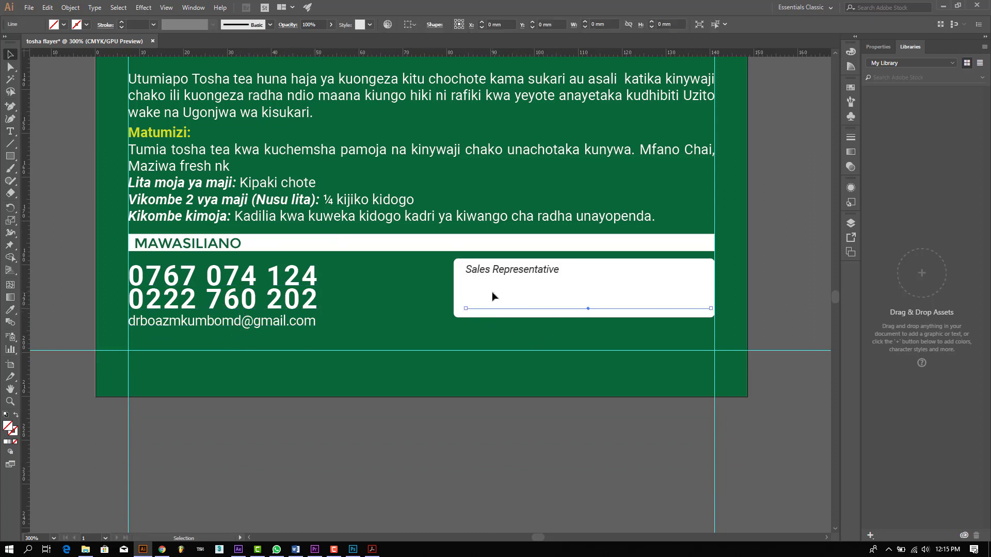
{"action": "left_click", "coordinate": [122, 22]}
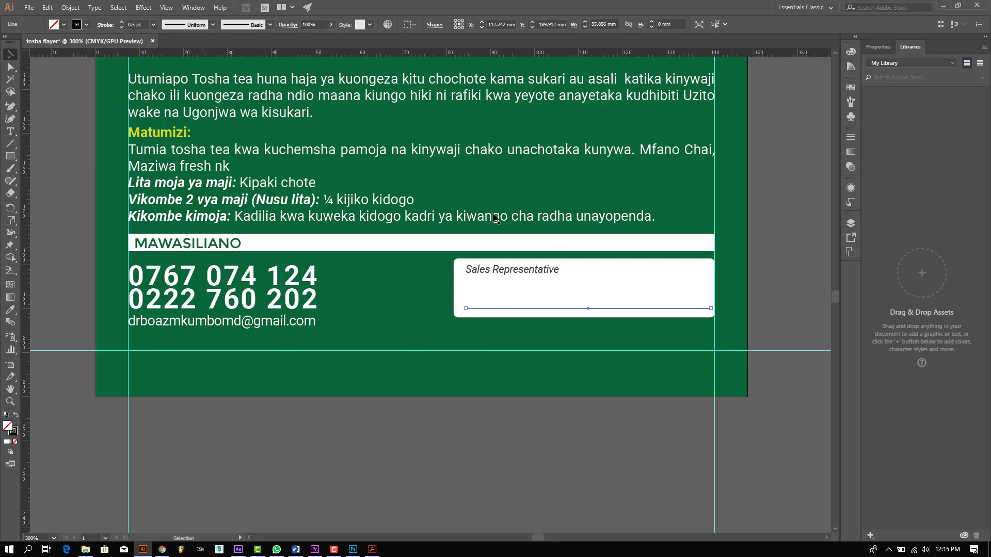
{"action": "left_click", "coordinate": [105, 25]}
{"action": "left_click", "coordinate": [54, 66]}
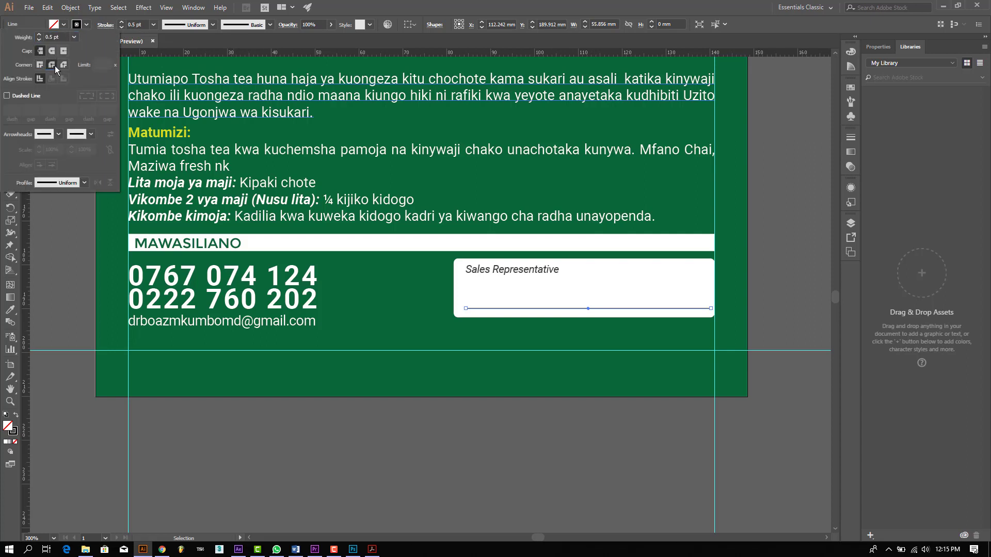
Step: Turn on Dashed Line with a 0 dash value and check the dashed result
{"action": "left_click", "coordinate": [26, 94]}
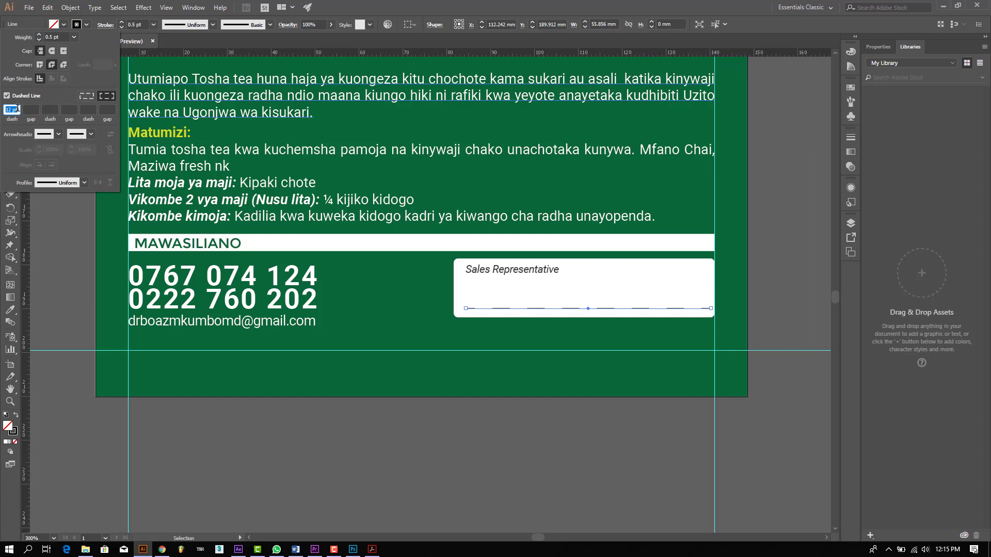
{"action": "type", "text": "0"}
{"action": "key", "text": "Return"}
{"action": "key", "text": "Escape"}
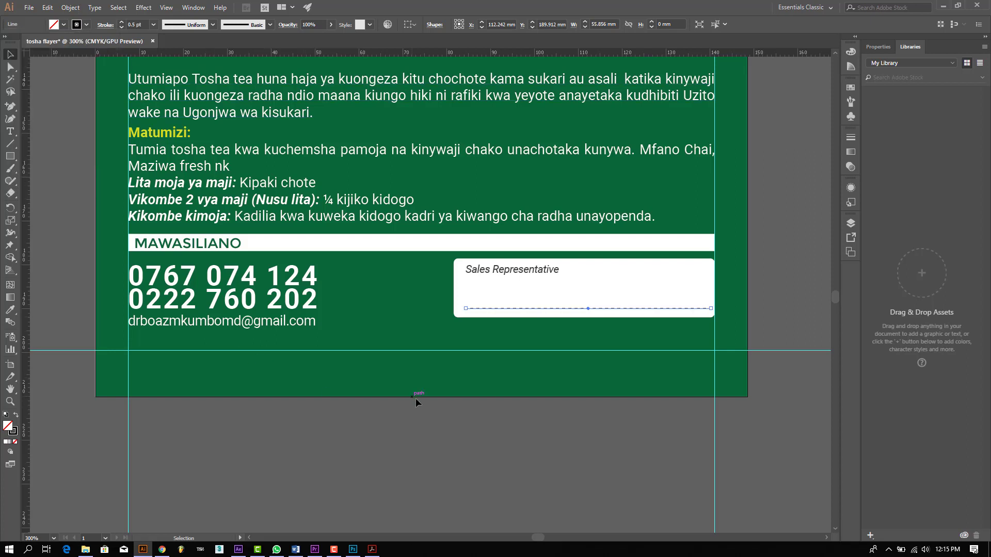
{"action": "left_click", "coordinate": [516, 438]}
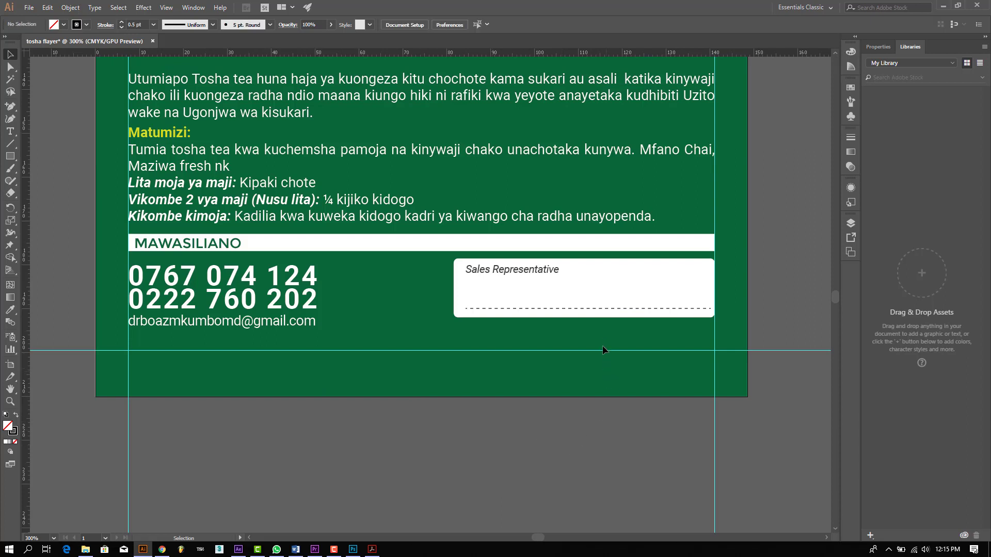
{"action": "left_click", "coordinate": [591, 308]}
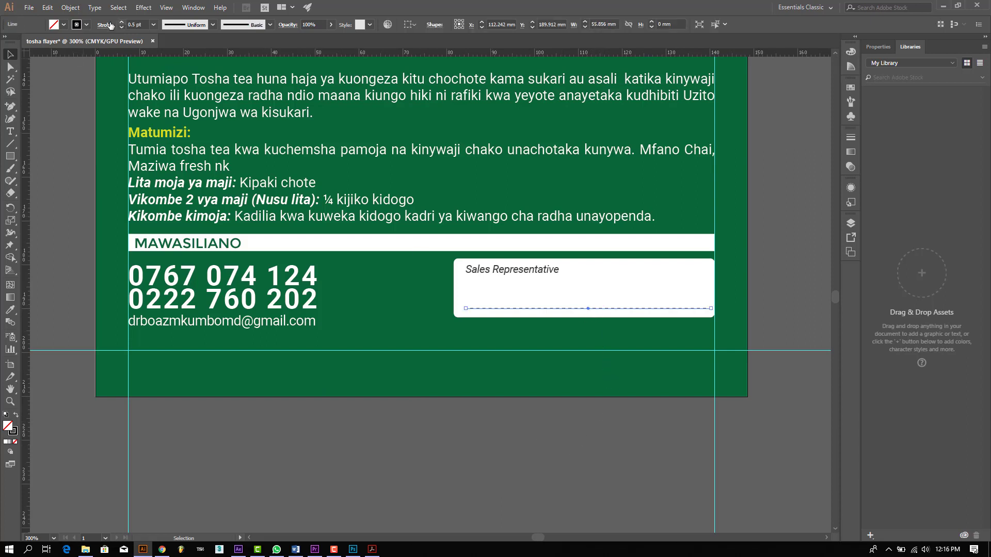
{"action": "left_click", "coordinate": [87, 24]}
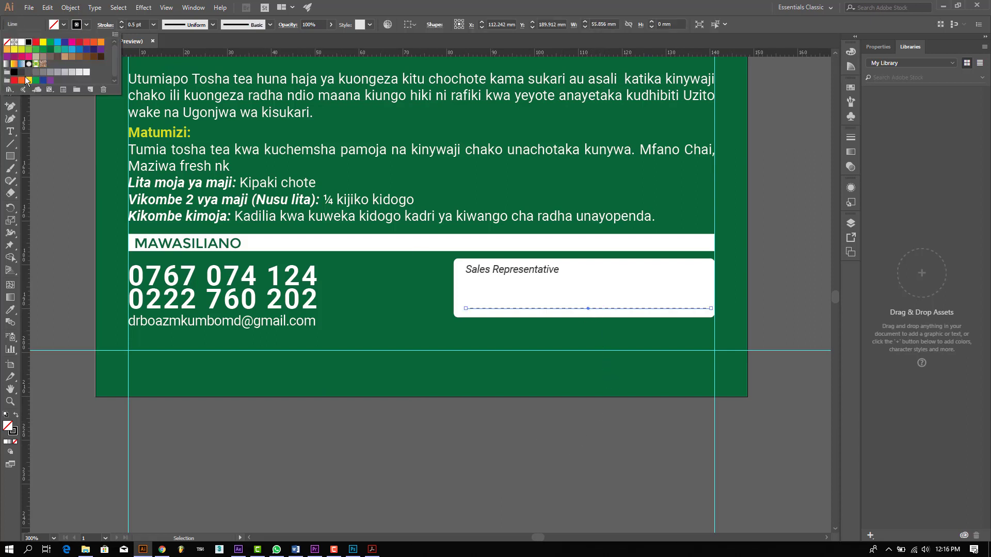
{"action": "left_click", "coordinate": [500, 418]}
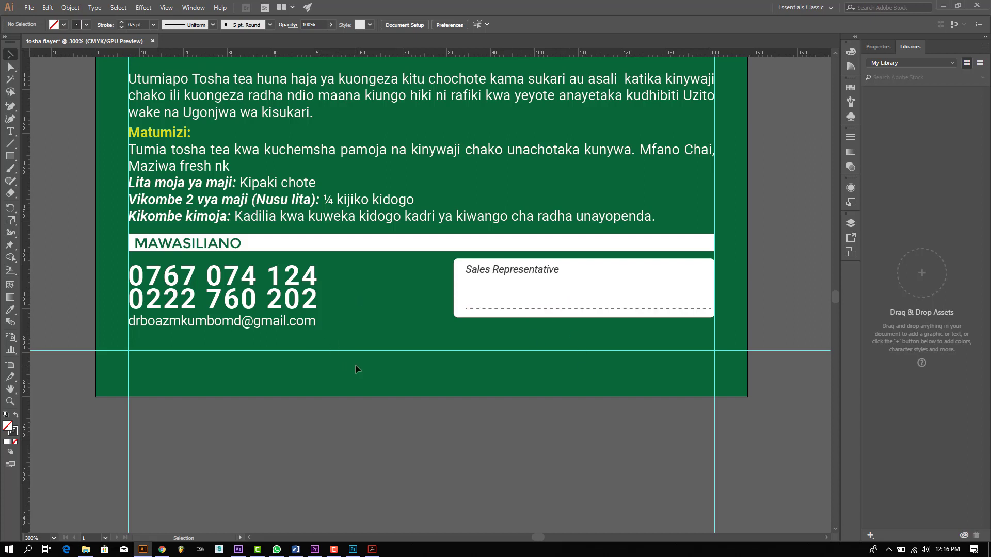
Step: Place facebook_circle_color-256 from the Social Icon folder below the Sales Representative box
{"action": "left_click", "coordinate": [29, 7]}
{"action": "left_click", "coordinate": [66, 172]}
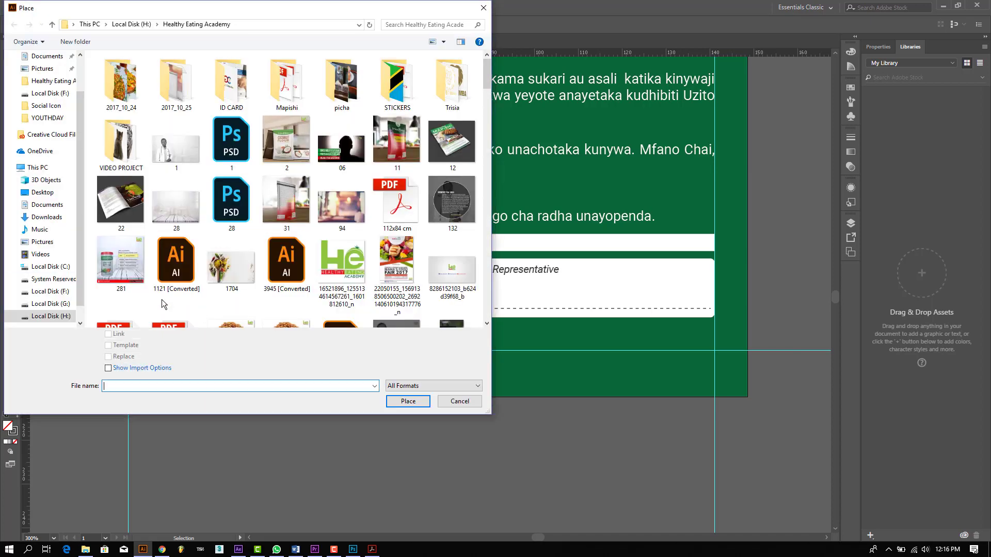
{"action": "scroll", "coordinate": [56, 299], "scroll_direction": "down", "scroll_amount": 1}
{"action": "left_click", "coordinate": [65, 292]}
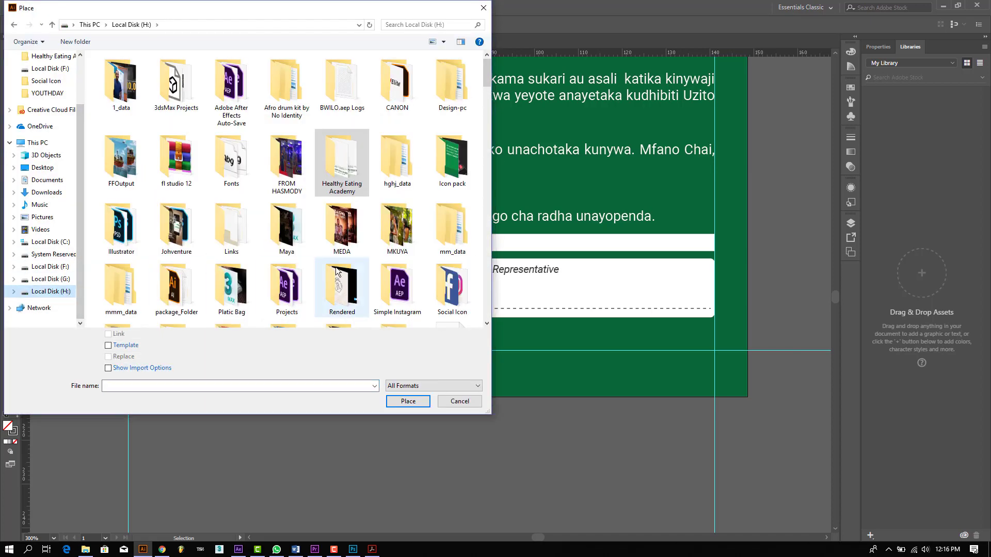
{"action": "scroll", "coordinate": [336, 272], "scroll_direction": "down", "scroll_amount": 3}
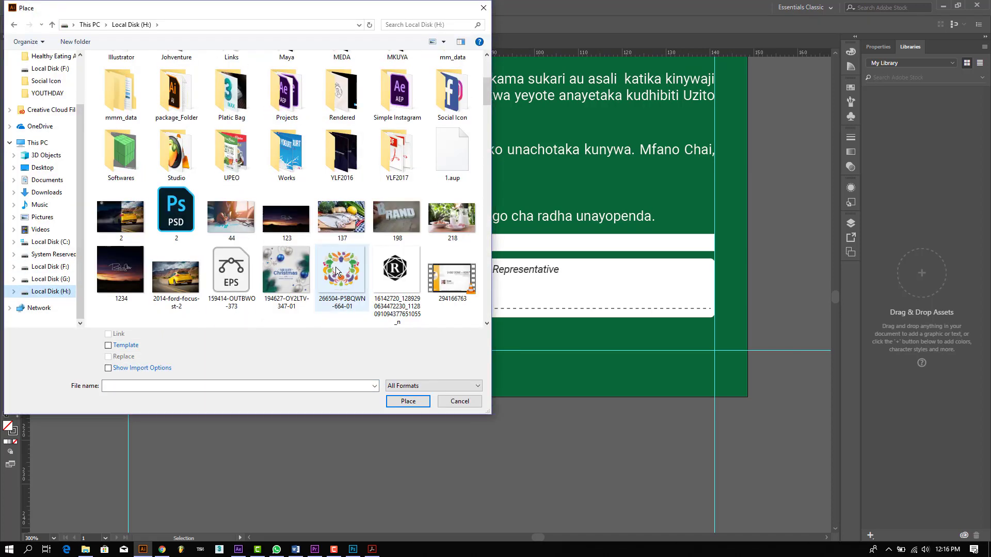
{"action": "double_click", "coordinate": [454, 101]}
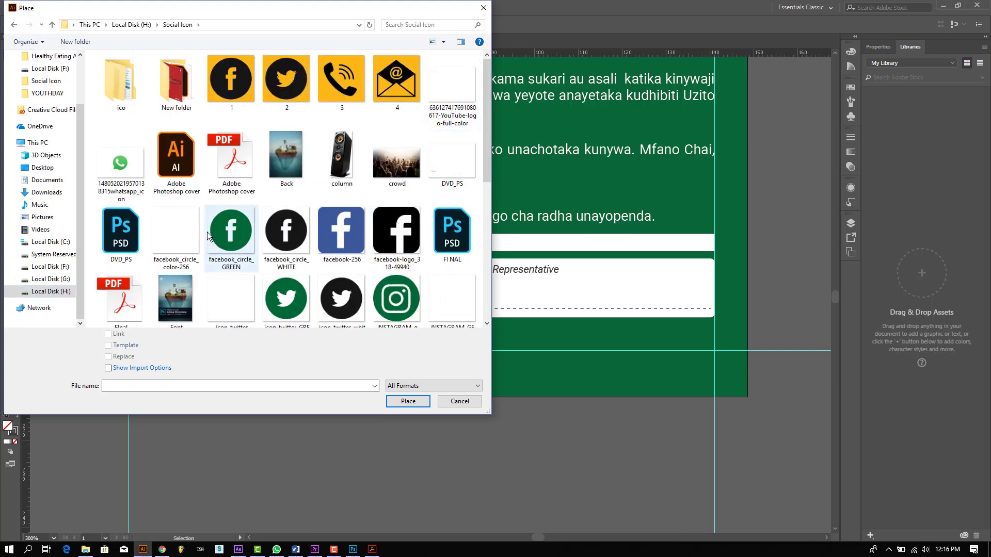
{"action": "scroll", "coordinate": [180, 248], "scroll_direction": "down", "scroll_amount": 2}
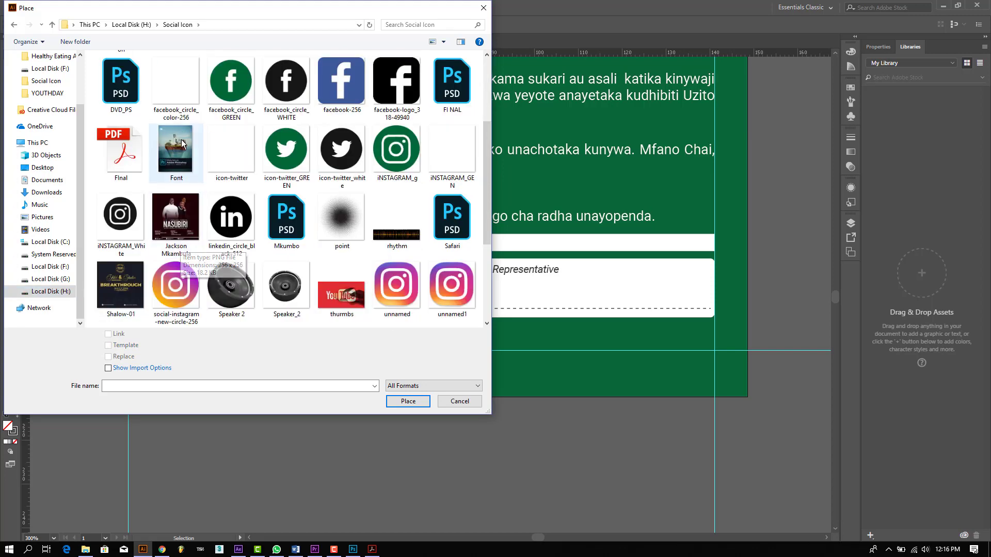
{"action": "double_click", "coordinate": [181, 81]}
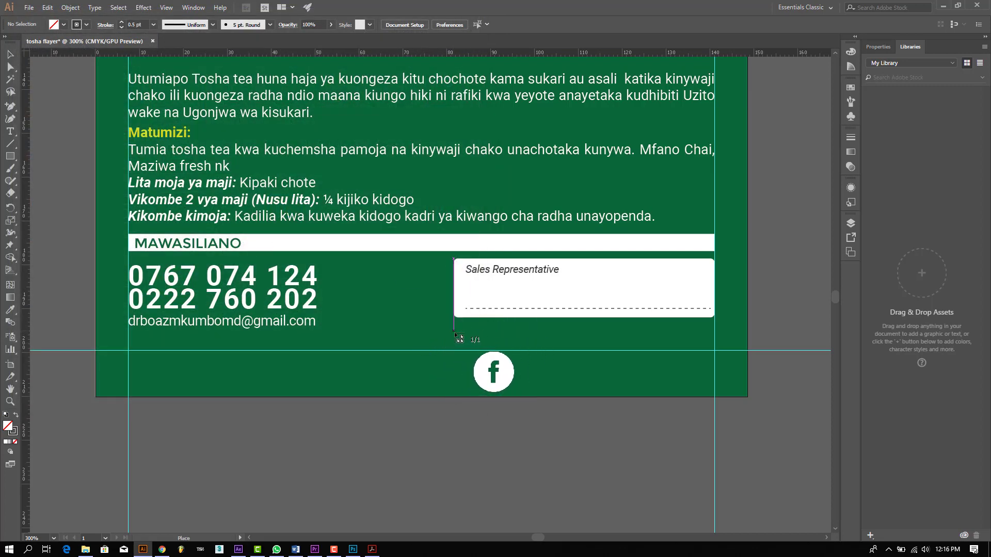
{"action": "left_click_drag", "start_coordinate": [453, 331], "coordinate": [474, 351]}
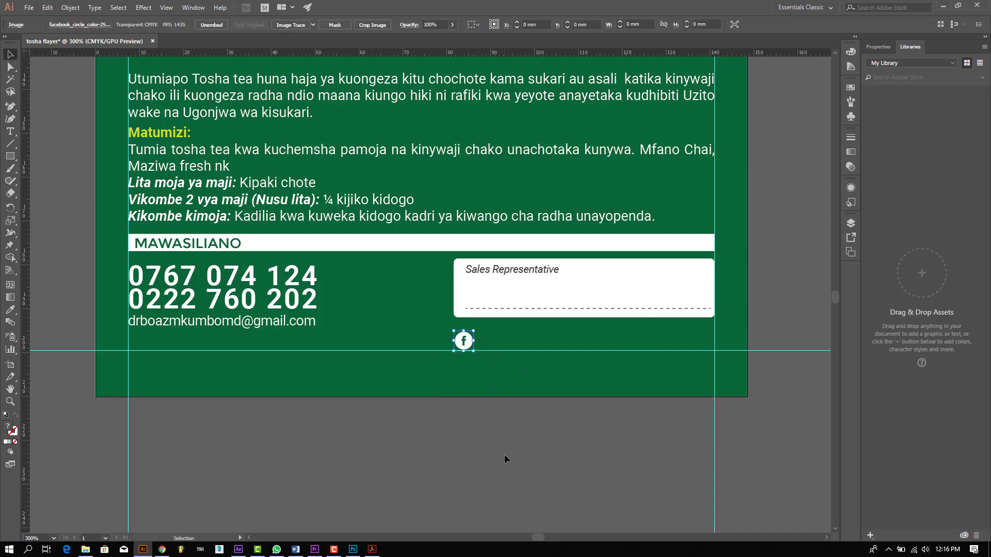
{"action": "left_click", "coordinate": [505, 455]}
Step: Place the icon-twitter image beside the Facebook icon
{"action": "left_click", "coordinate": [29, 7]}
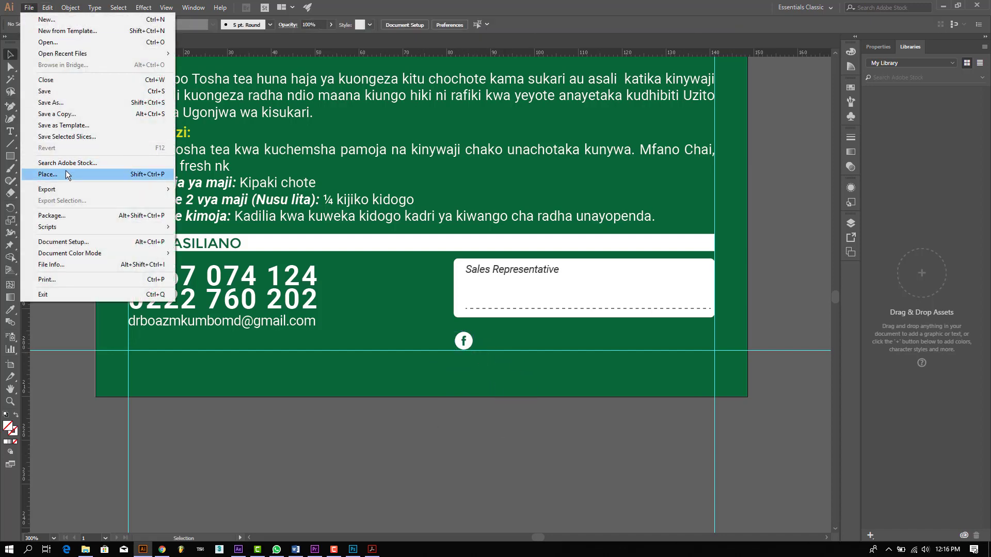
{"action": "left_click", "coordinate": [66, 172]}
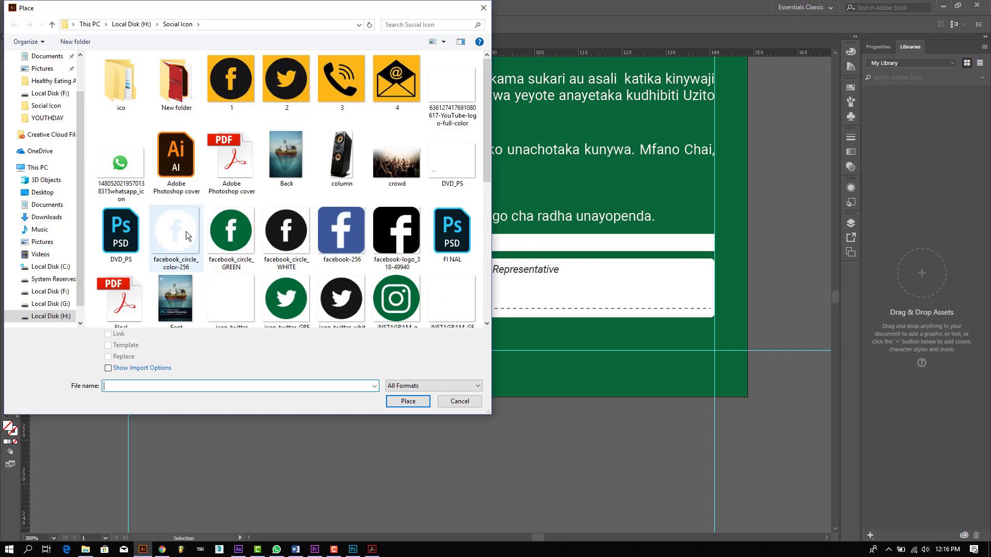
{"action": "scroll", "coordinate": [183, 234], "scroll_direction": "down", "scroll_amount": 3}
{"action": "left_click", "coordinate": [232, 149]}
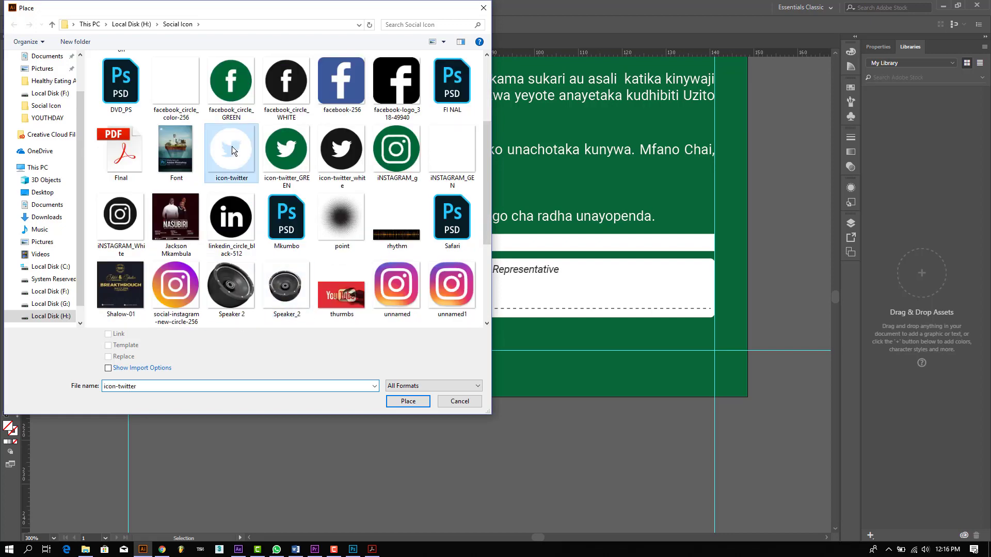
{"action": "double_click", "coordinate": [232, 149]}
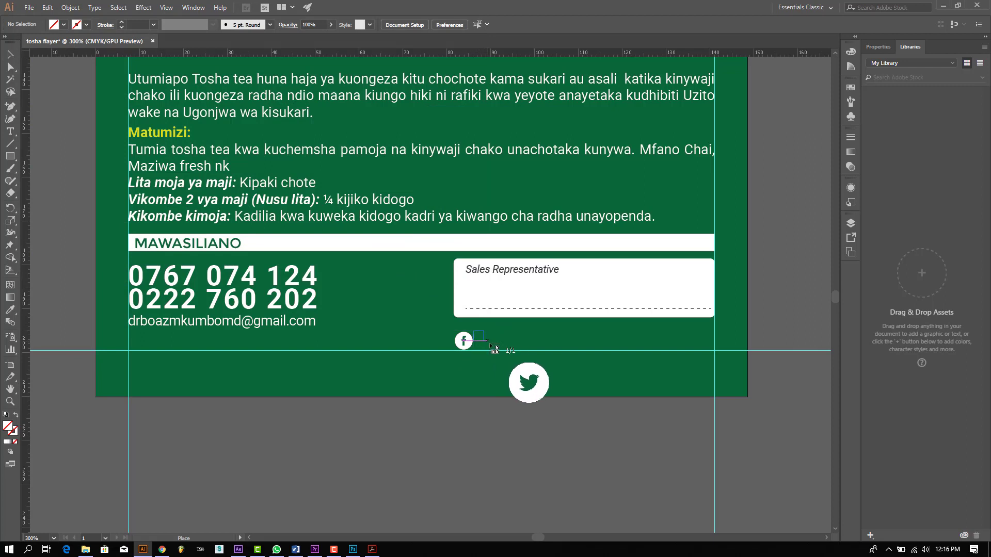
{"action": "left_click_drag", "start_coordinate": [474, 332], "coordinate": [493, 350]}
{"action": "left_click", "coordinate": [388, 312]}
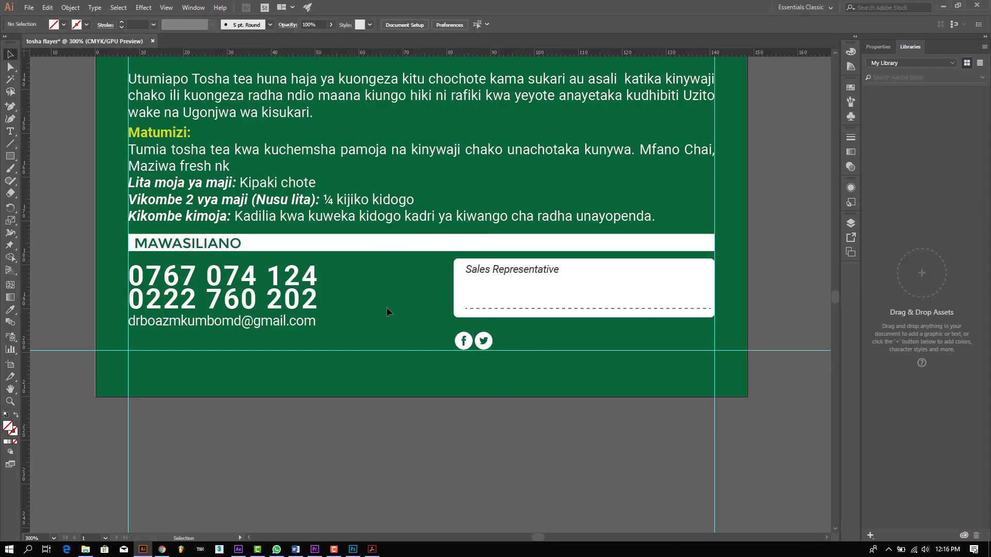
Step: Place the iNSTAGRAM_GEN icon beside the Twitter icon
{"action": "left_click", "coordinate": [29, 7]}
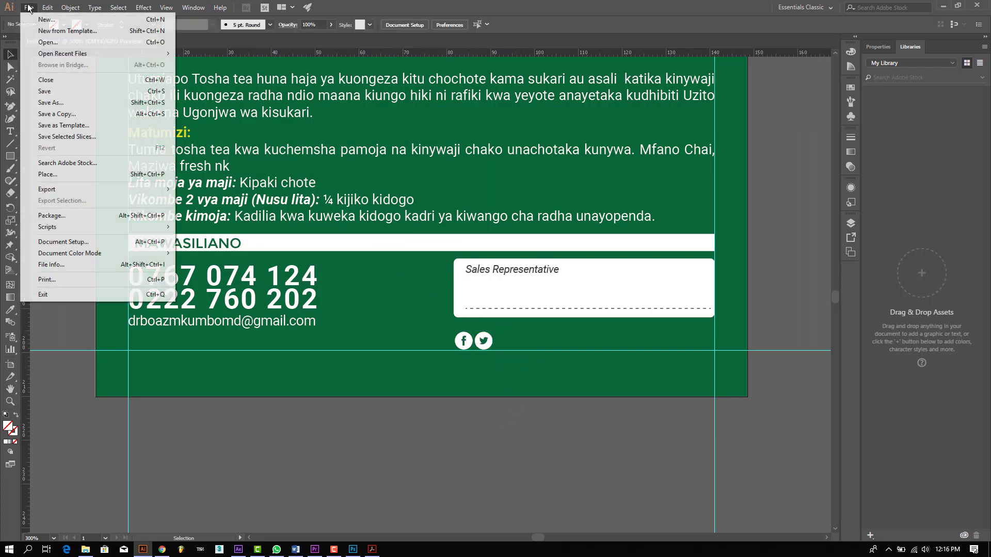
{"action": "left_click", "coordinate": [75, 175]}
{"action": "scroll", "coordinate": [447, 240], "scroll_direction": "down", "scroll_amount": 3}
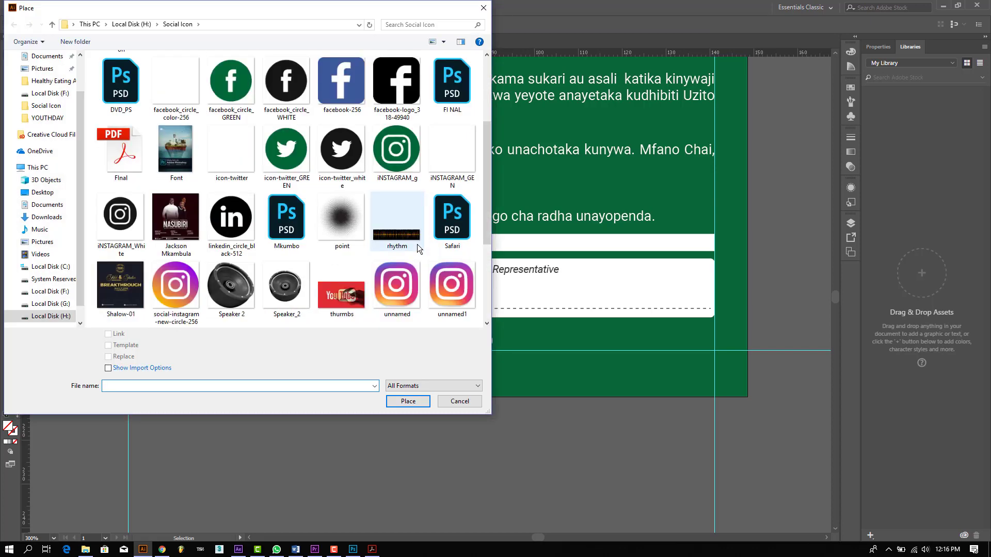
{"action": "left_click", "coordinate": [454, 153]}
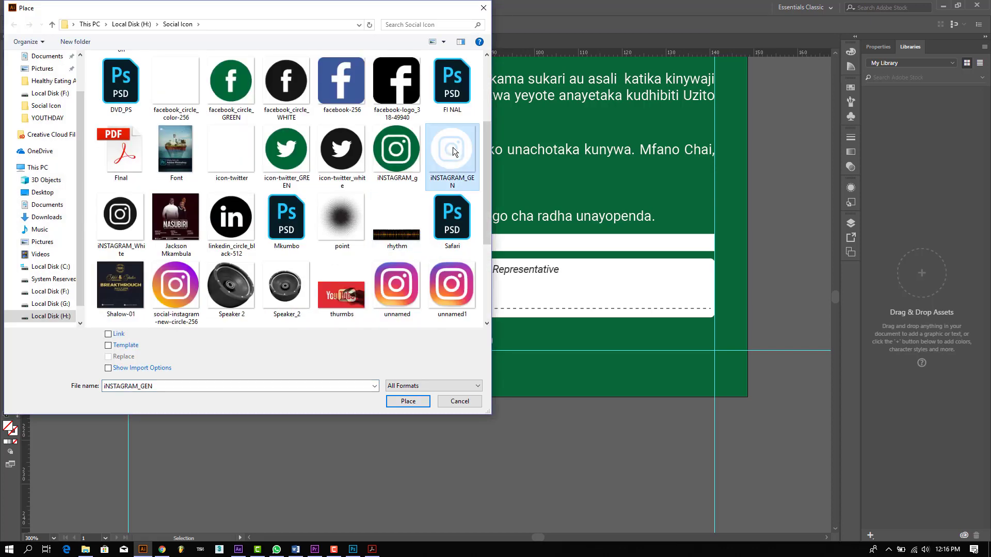
{"action": "double_click", "coordinate": [453, 151]}
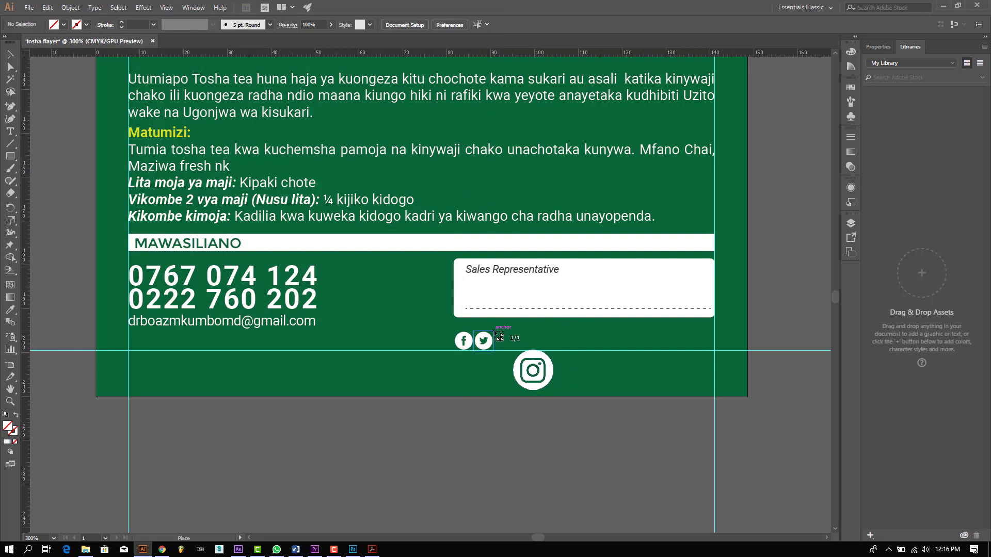
{"action": "left_click_drag", "start_coordinate": [517, 351], "coordinate": [513, 351]}
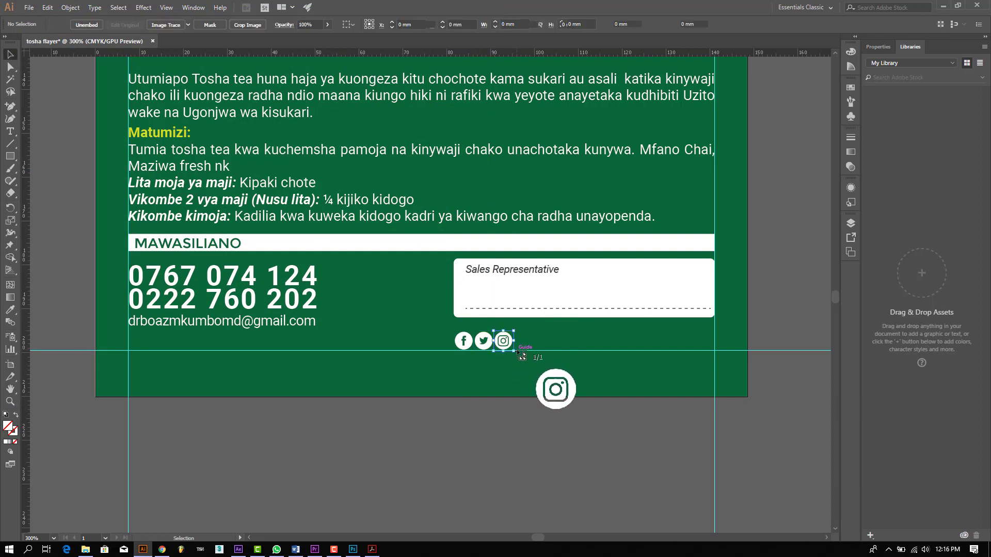
{"action": "left_click", "coordinate": [506, 419]}
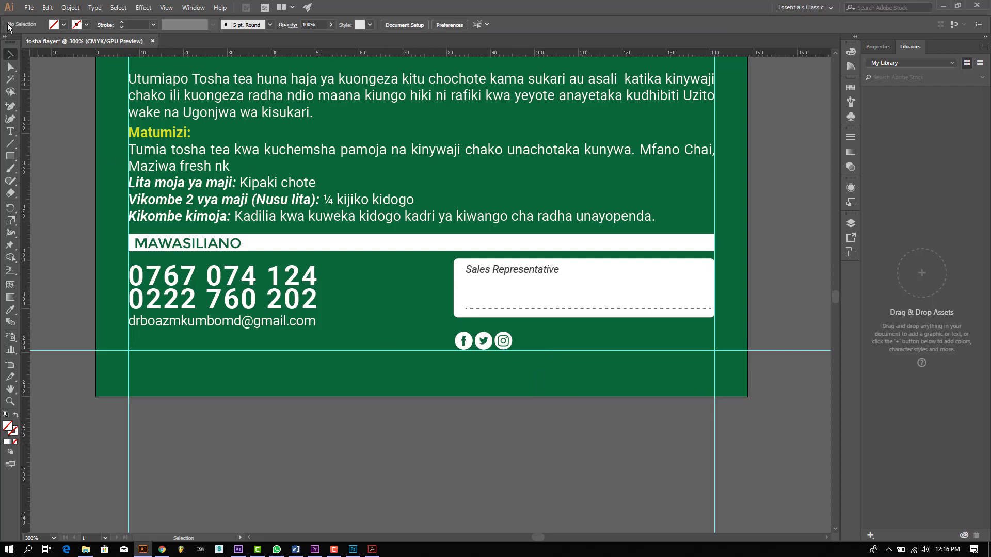
Step: Place the full-colour YouTube logo beside Instagram and enlarge it to match the icons
{"action": "left_click", "coordinate": [29, 7]}
{"action": "left_click", "coordinate": [66, 175]}
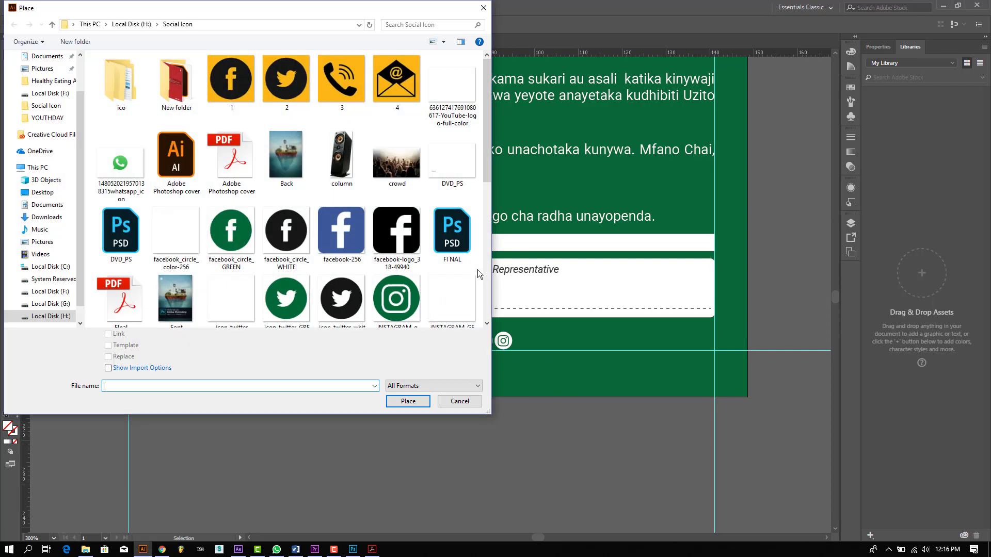
{"action": "scroll", "coordinate": [435, 268], "scroll_direction": "down", "scroll_amount": 3}
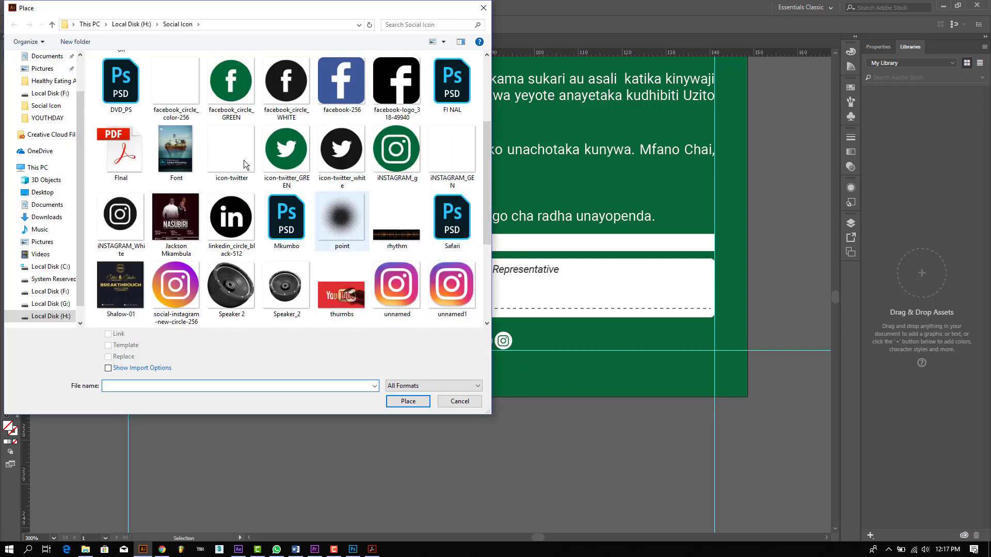
{"action": "scroll", "coordinate": [419, 228], "scroll_direction": "down", "scroll_amount": 3}
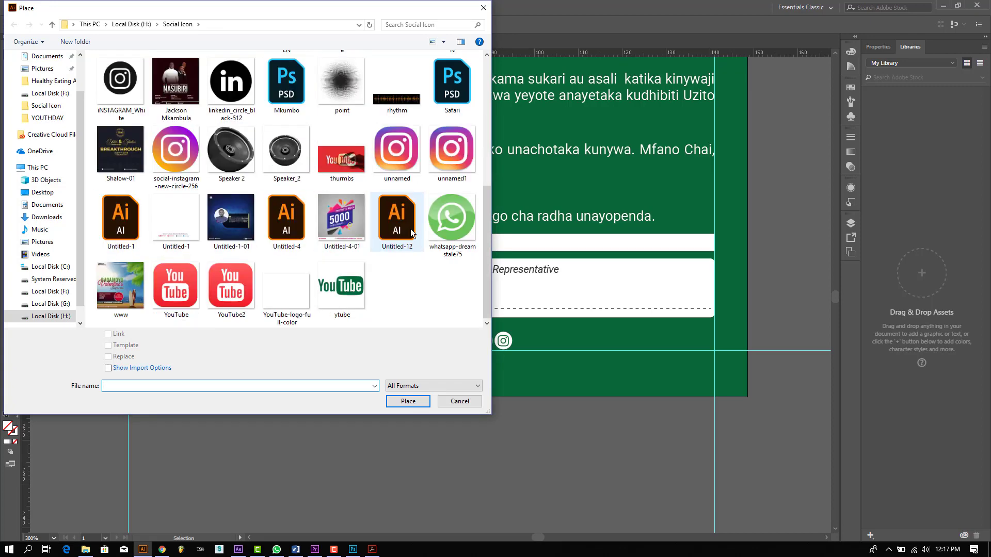
{"action": "left_click", "coordinate": [279, 299]}
{"action": "double_click", "coordinate": [279, 298]}
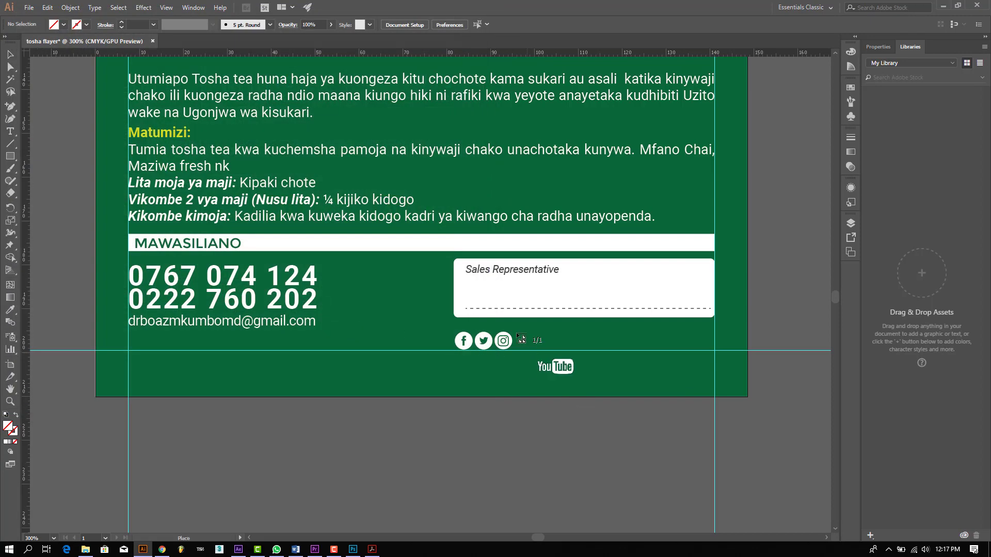
{"action": "left_click_drag", "start_coordinate": [529, 341], "coordinate": [558, 363]}
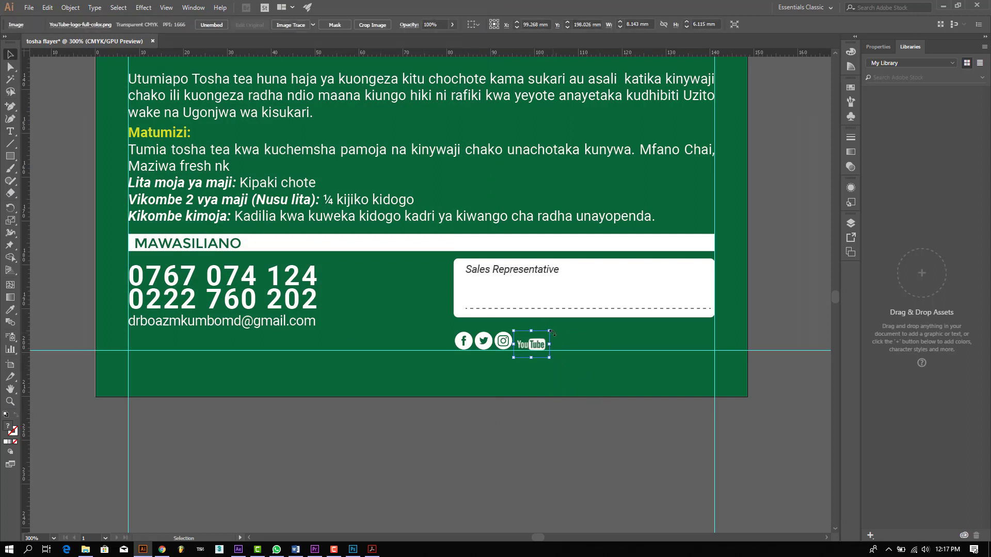
{"action": "left_click_drag", "start_coordinate": [549, 331], "coordinate": [549, 368]}
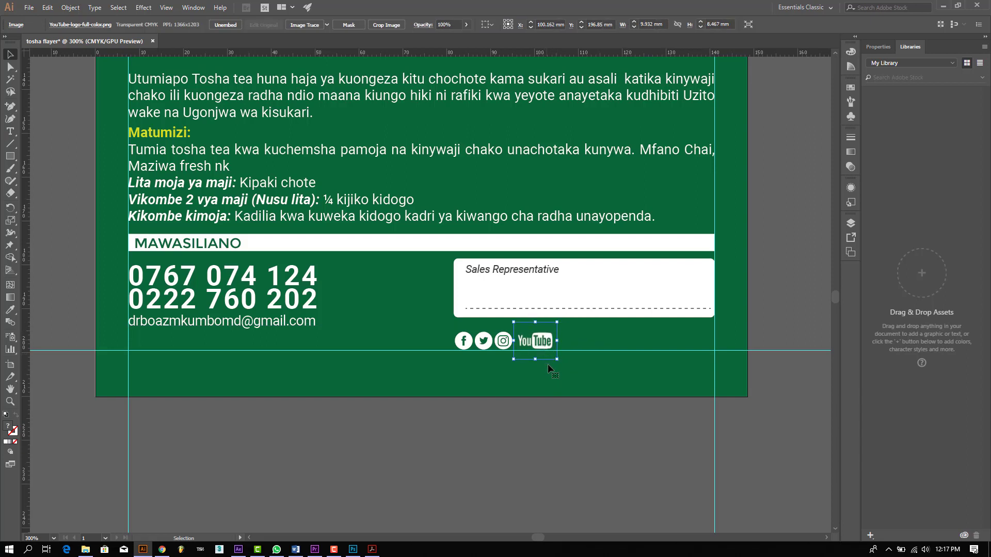
{"action": "left_click", "coordinate": [526, 460]}
{"action": "left_click", "coordinate": [10, 131]}
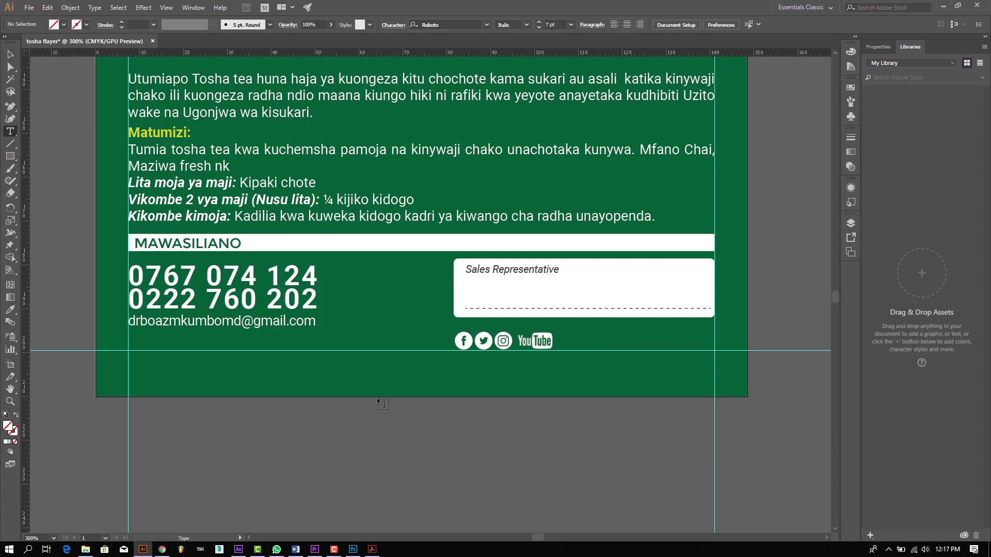
Step: Type the doctor's name line, with its MD title, as a new text object
{"action": "left_click", "coordinate": [395, 443]}
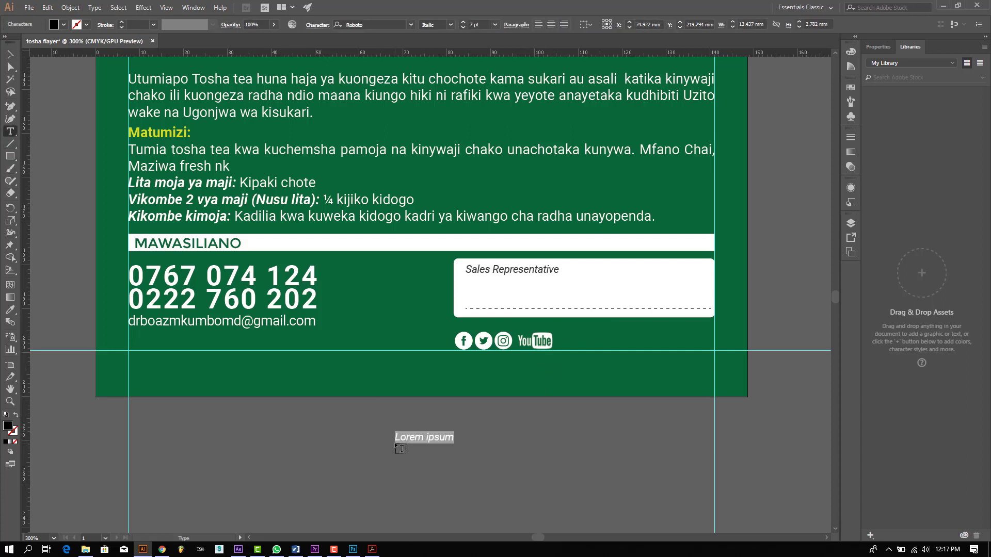
{"action": "type", "text": "D"}
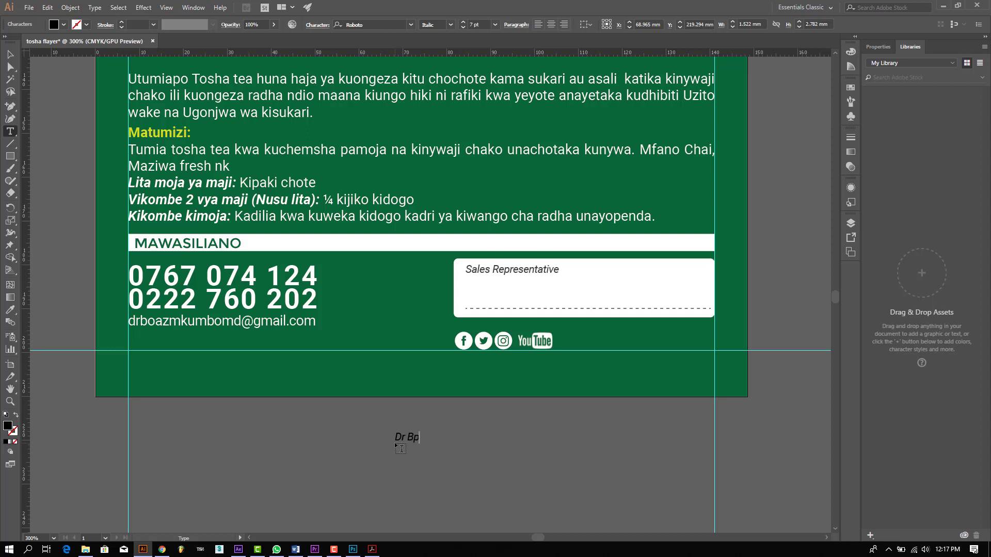
{"action": "key", "text": "Escape"}
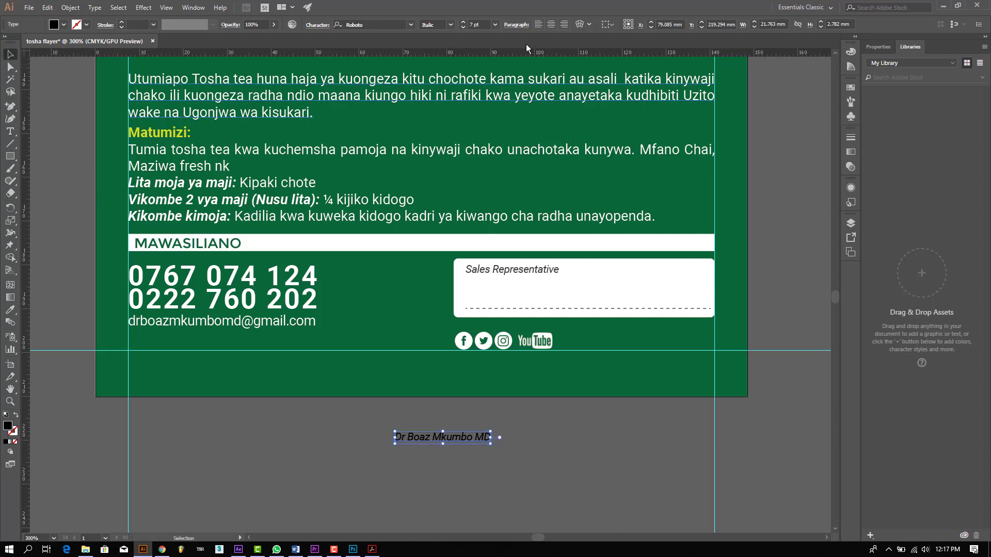
Step: Make the name Bold and white, move it beside the YouTube logo, and size it 8 pt
{"action": "left_click", "coordinate": [450, 24]}
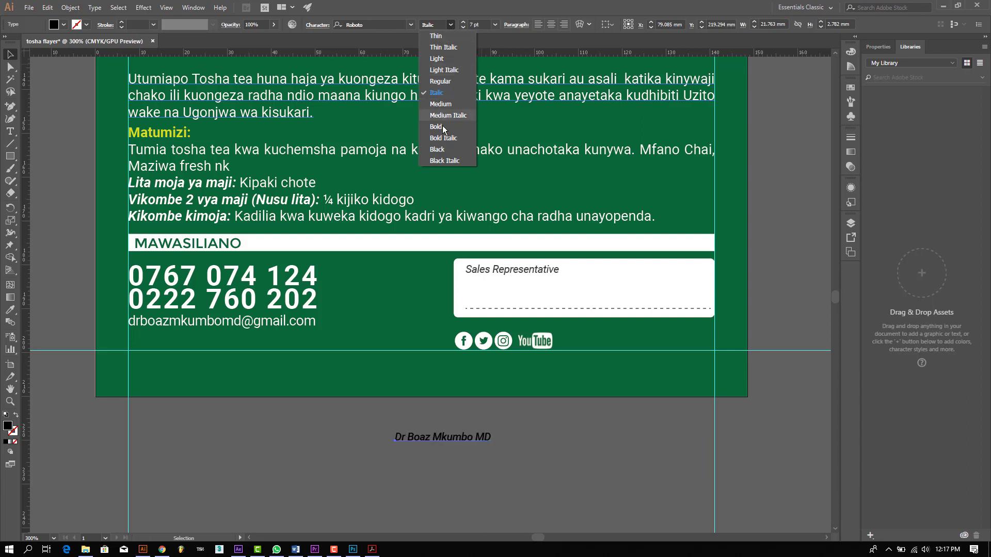
{"action": "left_click", "coordinate": [440, 128]}
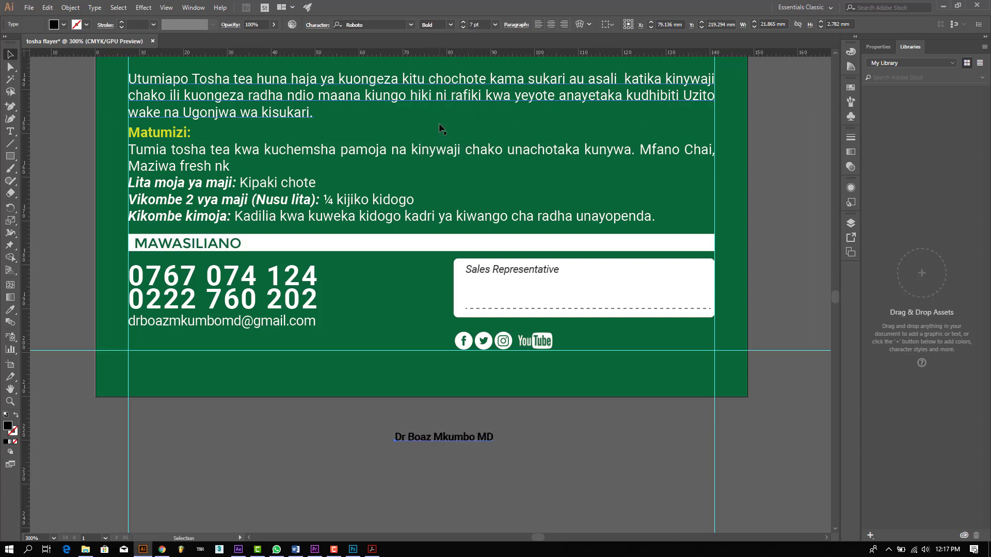
{"action": "left_click", "coordinate": [65, 24]}
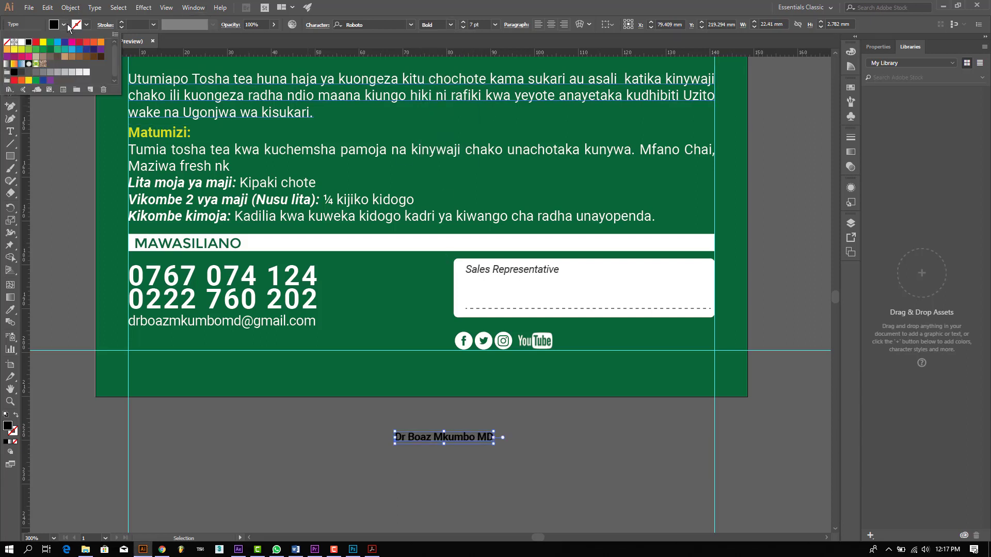
{"action": "left_click", "coordinate": [21, 42]}
{"action": "left_click_drag", "start_coordinate": [477, 439], "coordinate": [640, 339]}
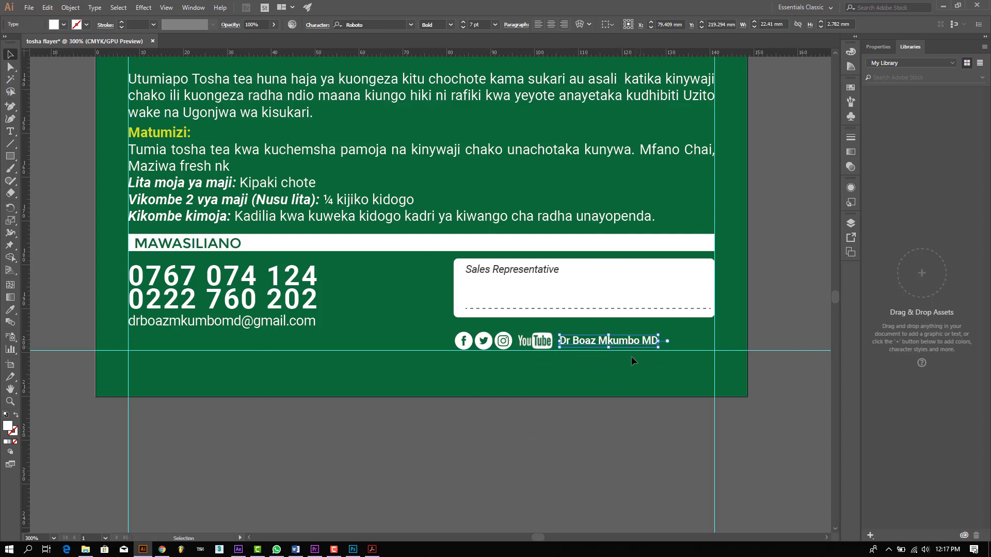
{"action": "left_click", "coordinate": [122, 22]}
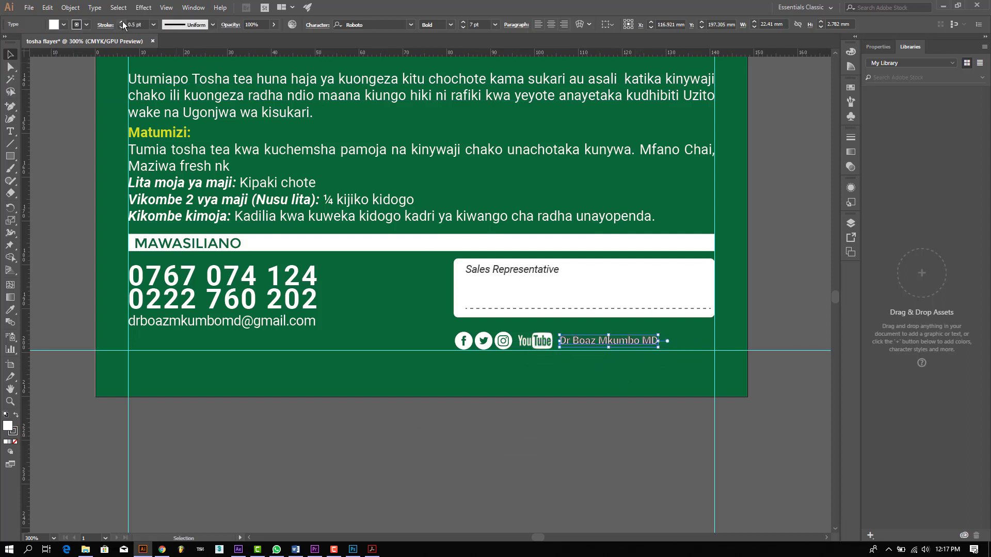
{"action": "left_click", "coordinate": [123, 26]}
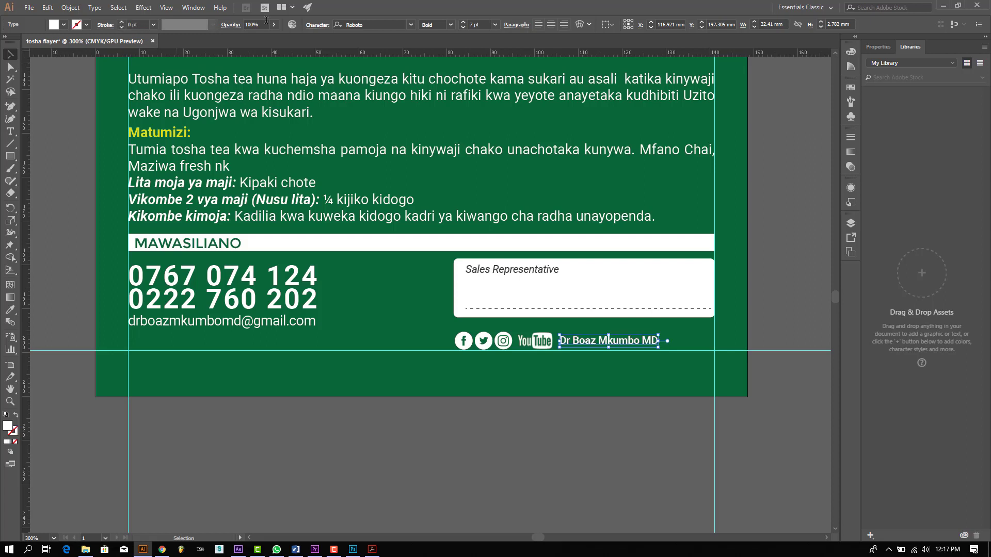
{"action": "left_click", "coordinate": [463, 22]}
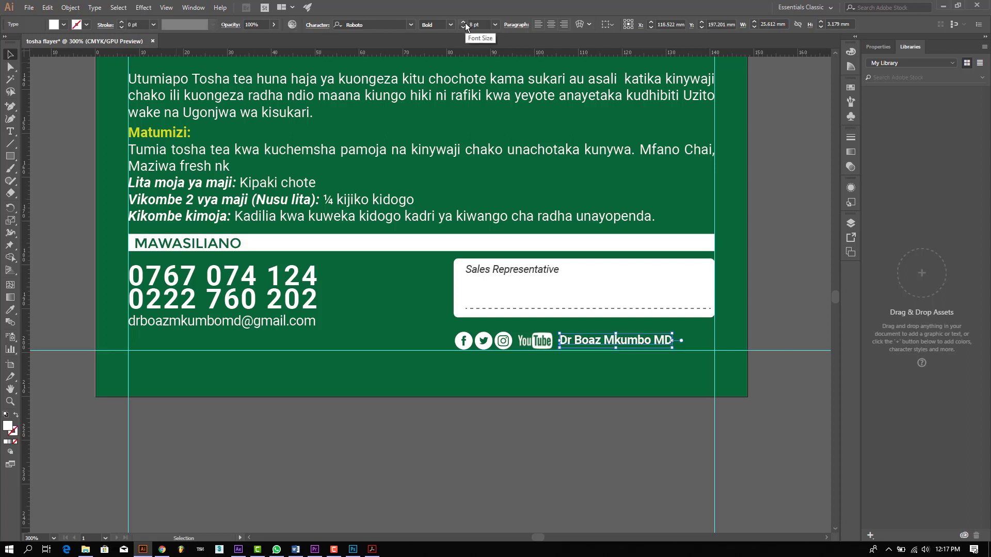
{"action": "left_click", "coordinate": [589, 433]}
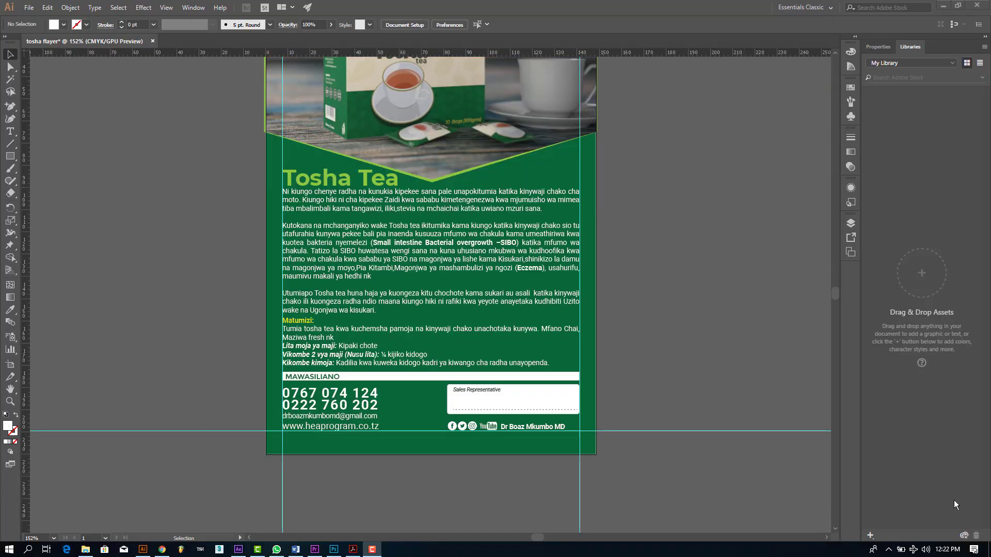
{"action": "scroll", "coordinate": [185, 168], "scroll_direction": "up", "scroll_amount": 4}
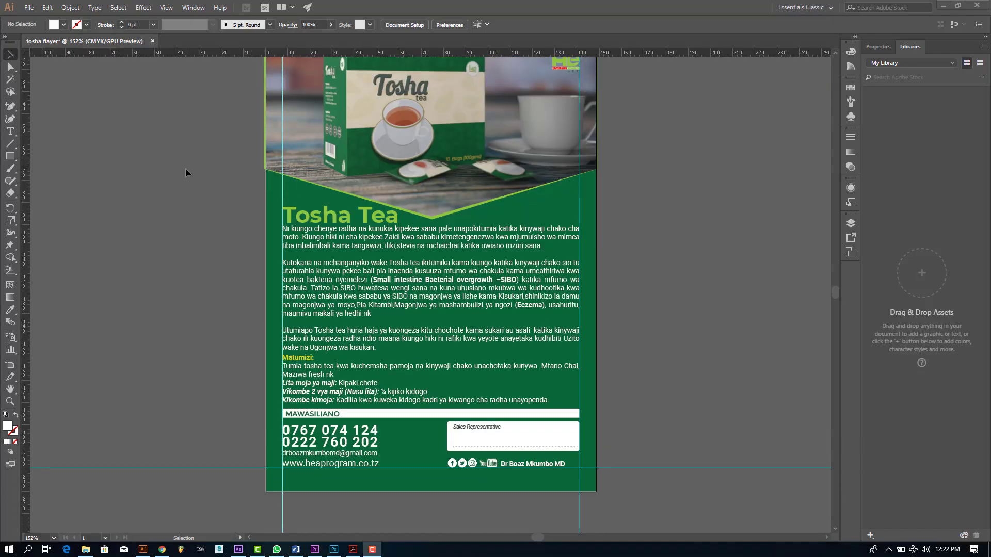
{"action": "scroll", "coordinate": [185, 168], "scroll_direction": "down", "scroll_amount": 3}
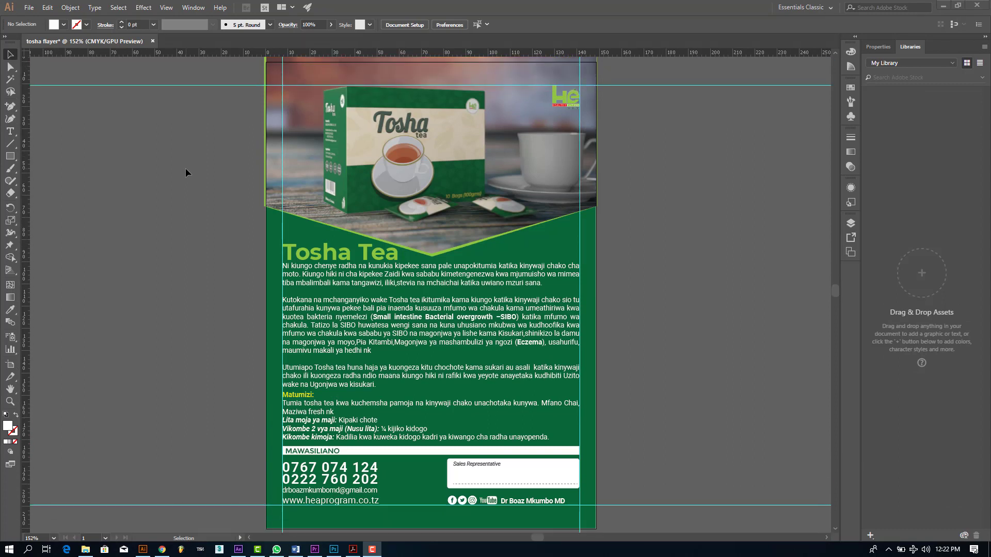
{"action": "scroll", "coordinate": [185, 168], "scroll_direction": "up", "scroll_amount": 2}
Step: Save the flyer as Adobe PDF 'tosha flayer' using the [High Quality Print] preset
{"action": "left_click", "coordinate": [31, 8]}
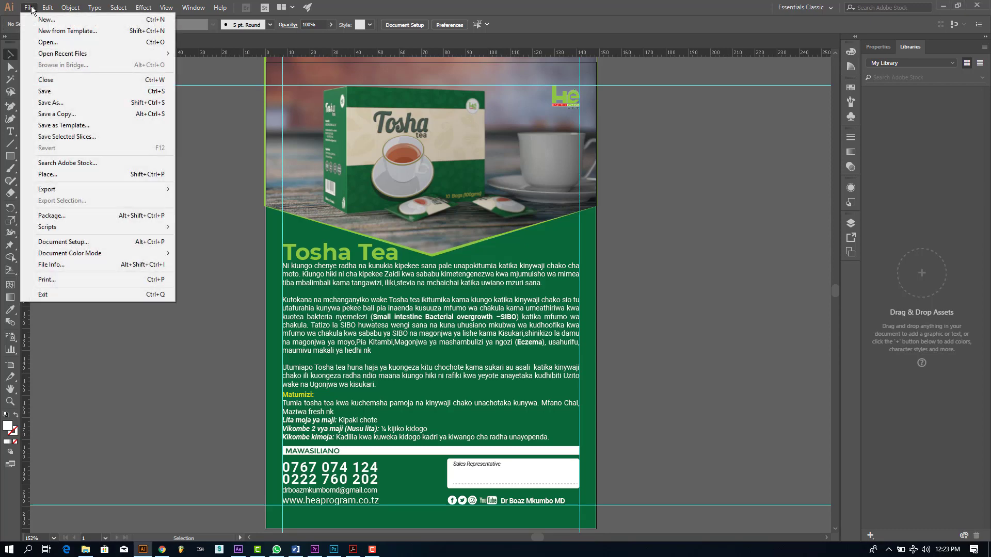
{"action": "left_click", "coordinate": [70, 94]}
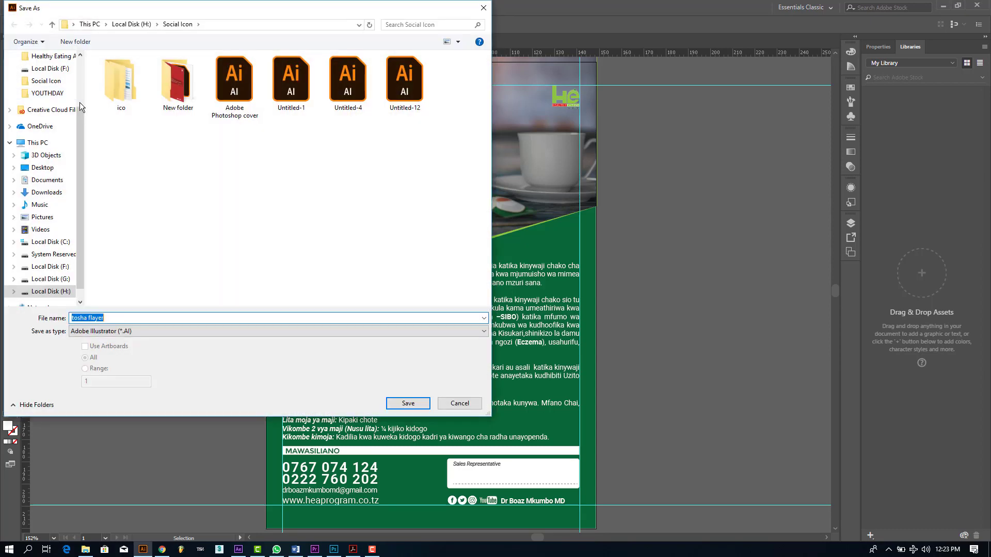
{"action": "left_click", "coordinate": [145, 331]}
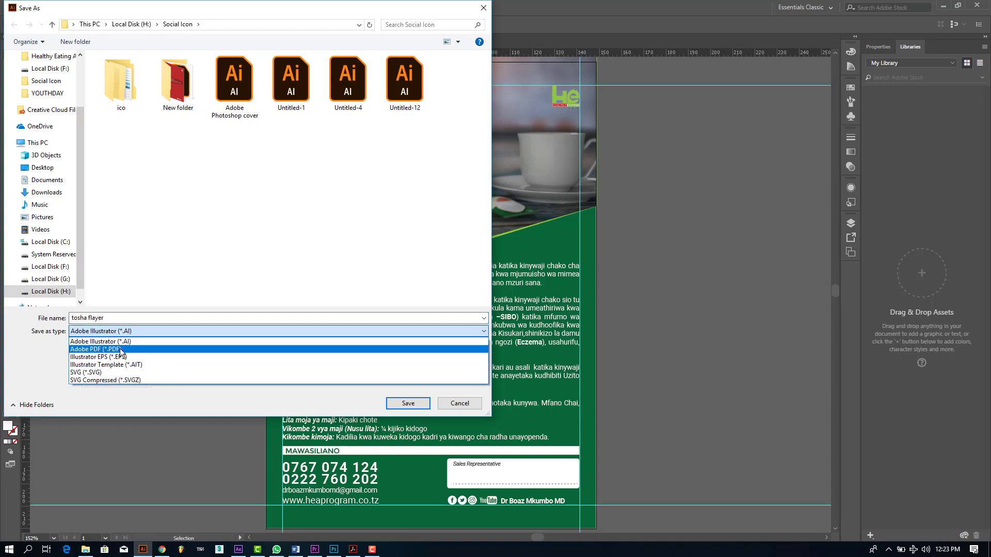
{"action": "left_click", "coordinate": [124, 347]}
{"action": "left_click", "coordinate": [408, 403]}
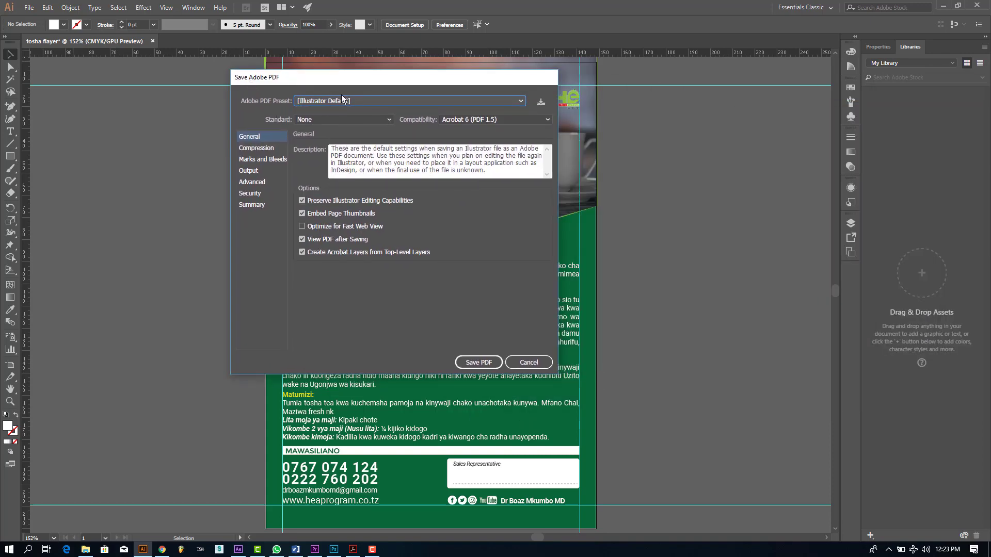
{"action": "left_click", "coordinate": [339, 100]}
{"action": "left_click", "coordinate": [328, 140]}
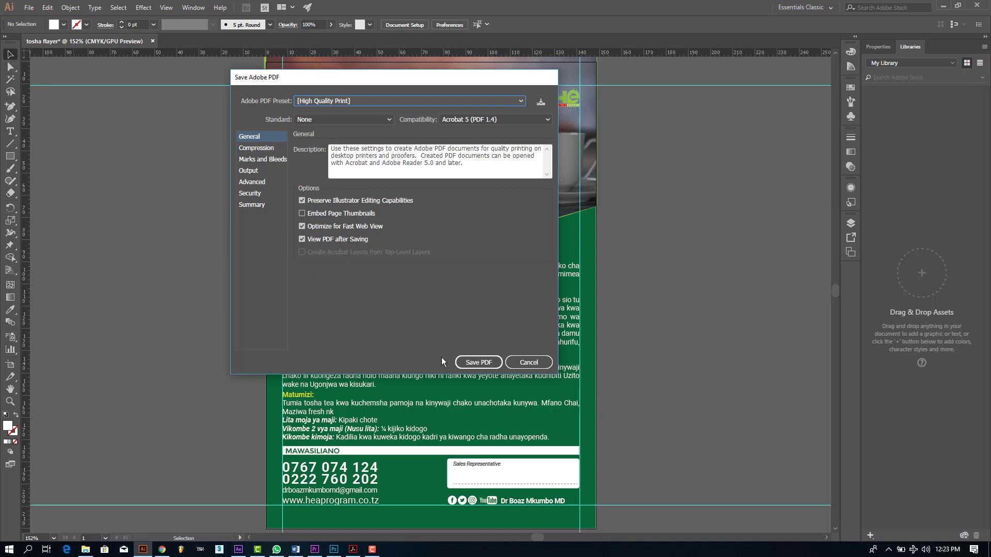
{"action": "left_click", "coordinate": [474, 362]}
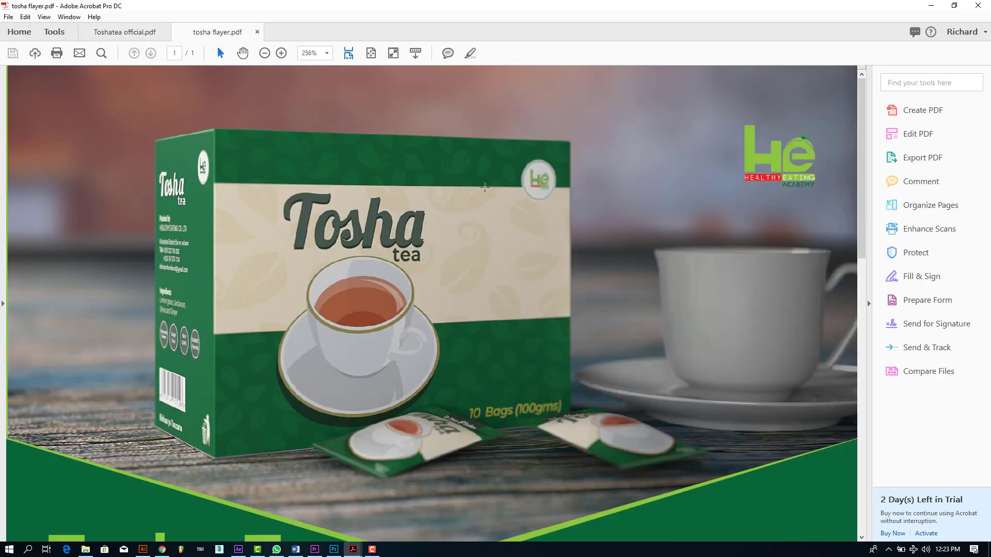
Step: Choose Zoom to Page Level in Acrobat to fit the whole flyer page
{"action": "left_click", "coordinate": [327, 54]}
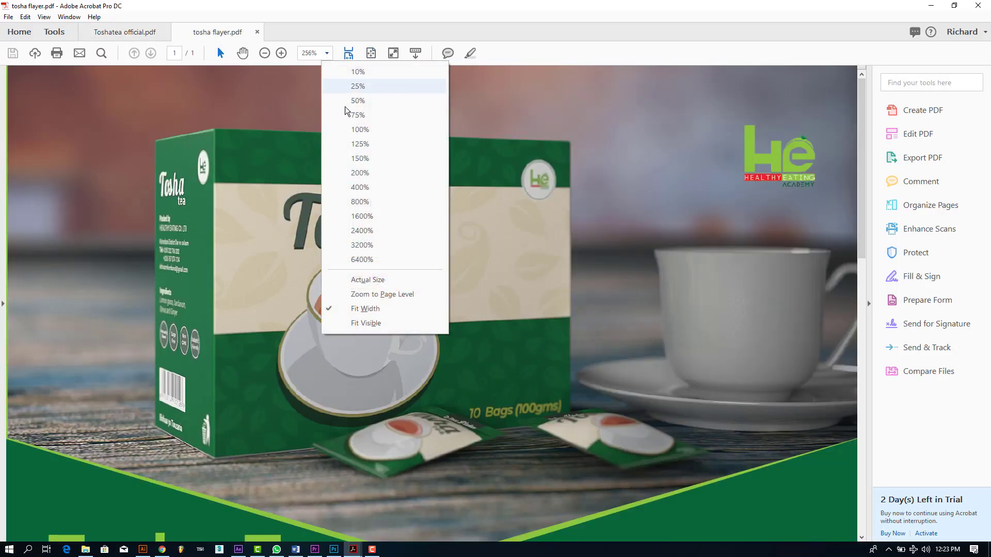
{"action": "left_click", "coordinate": [378, 295]}
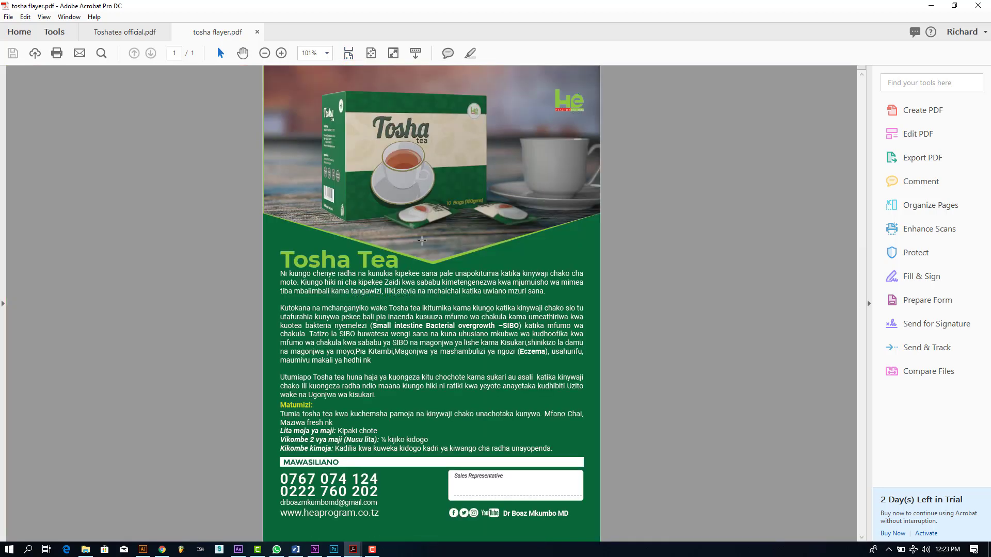